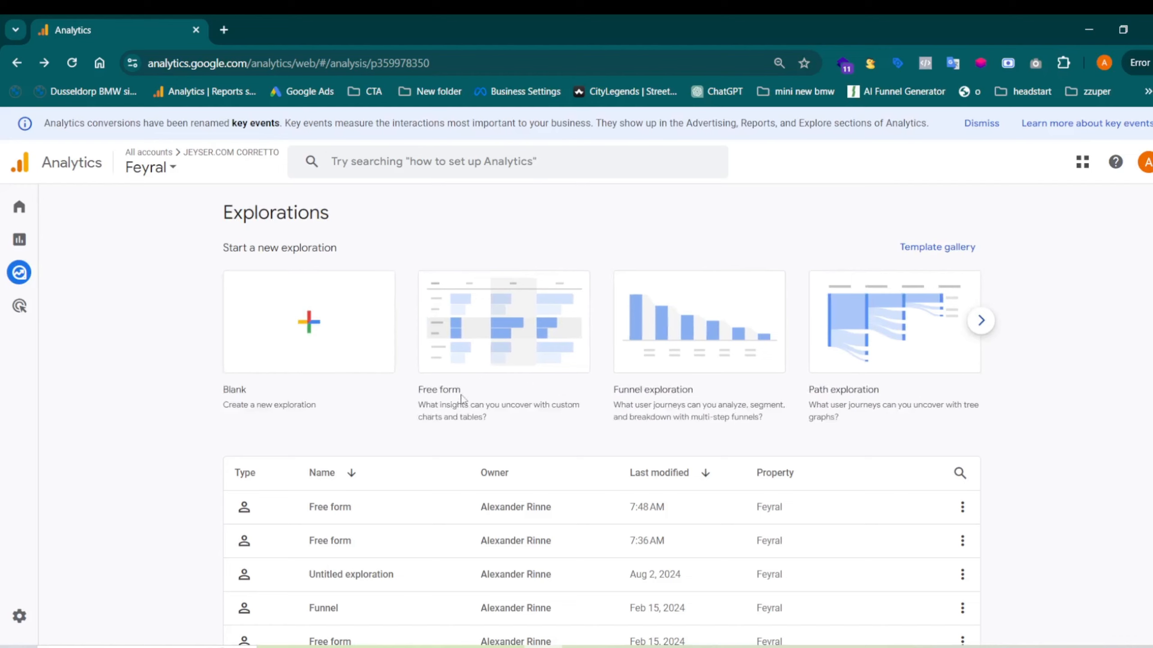
# - Create a new Free form exploration and look through its default settings from technique to filters
pyautogui.click(478, 338)
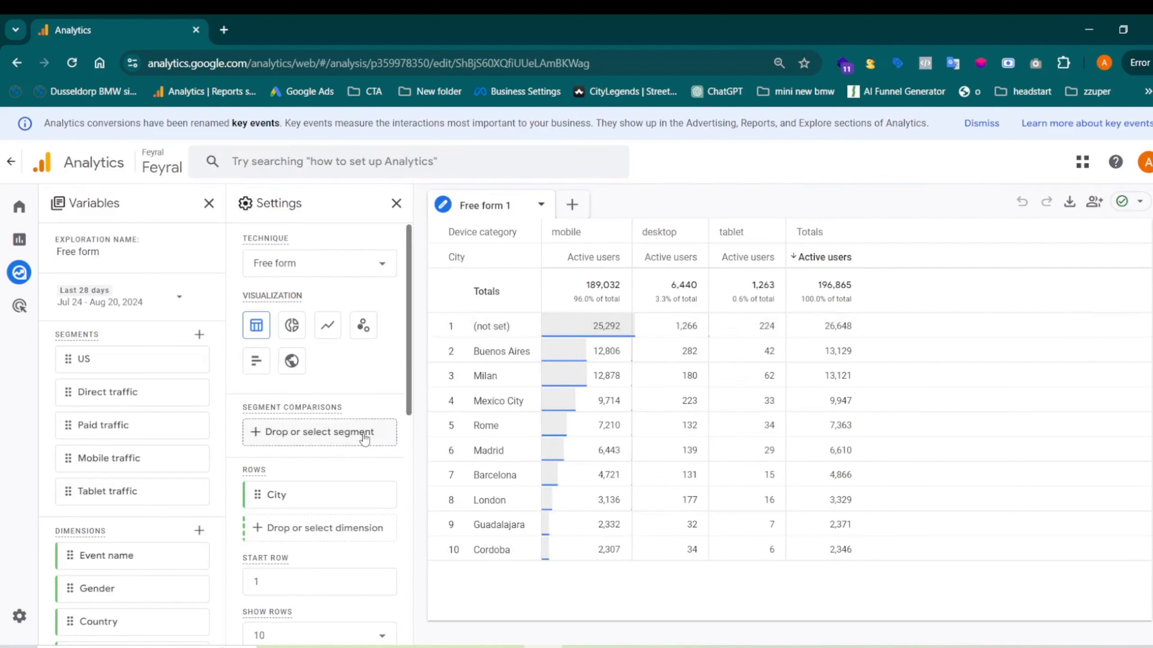
pyautogui.scroll(-3, 359, 437)
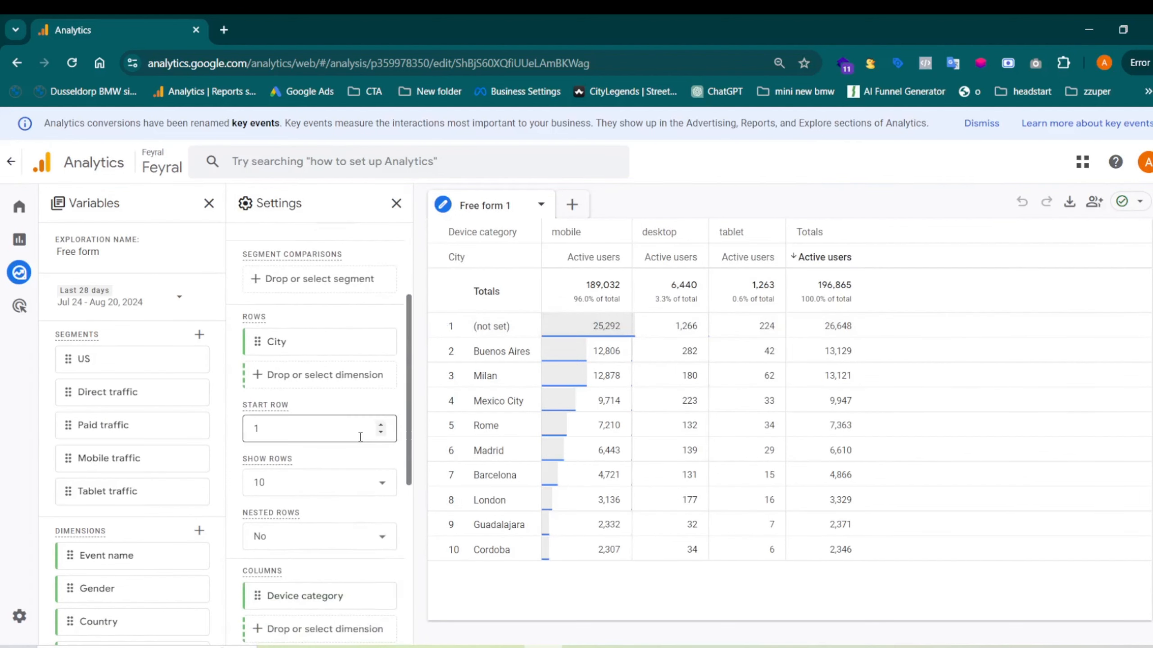
pyautogui.scroll(2, 359, 437)
pyautogui.scroll(1, 359, 436)
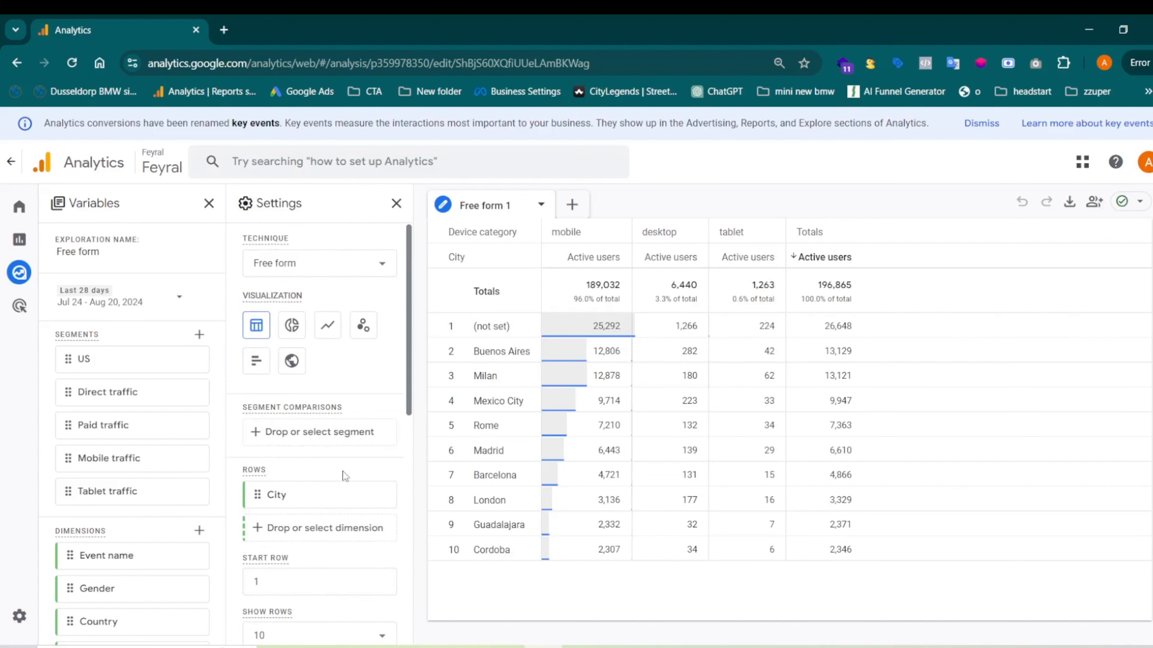
pyautogui.scroll(-9, 347, 476)
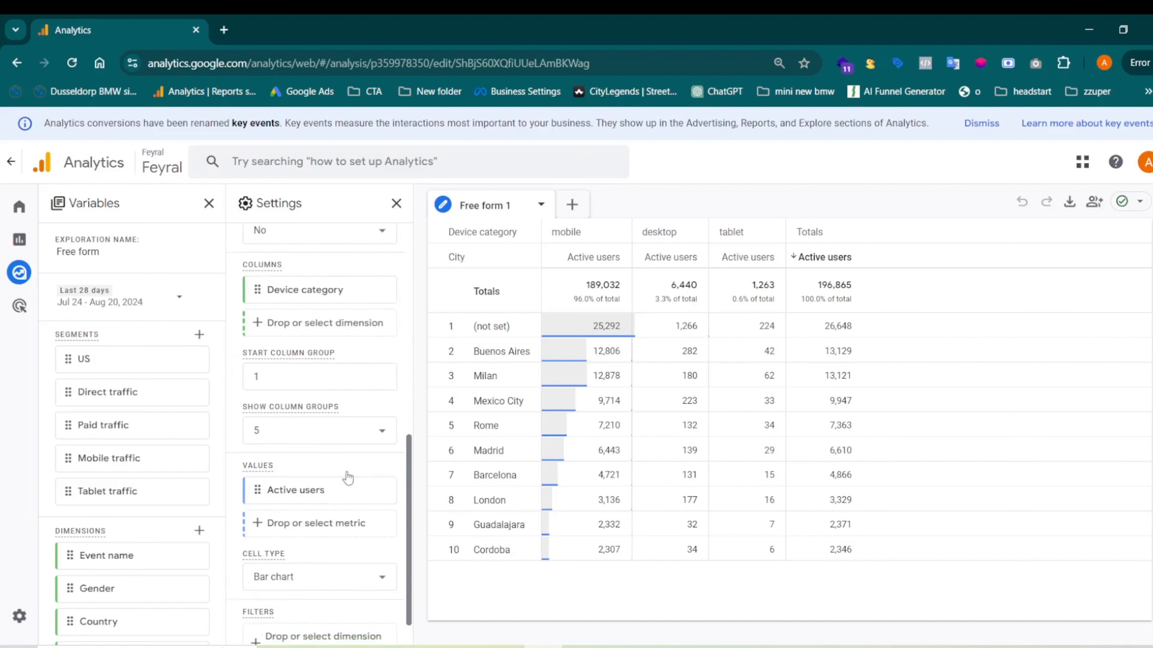
pyautogui.scroll(-1, 350, 474)
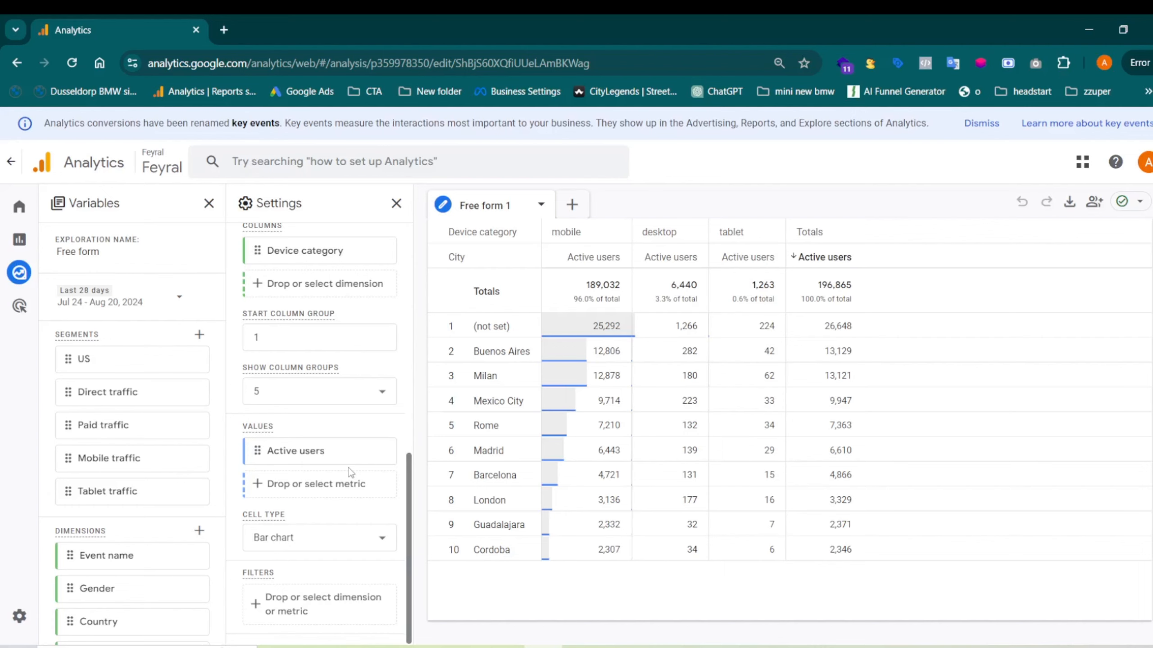
pyautogui.scroll(10, 349, 472)
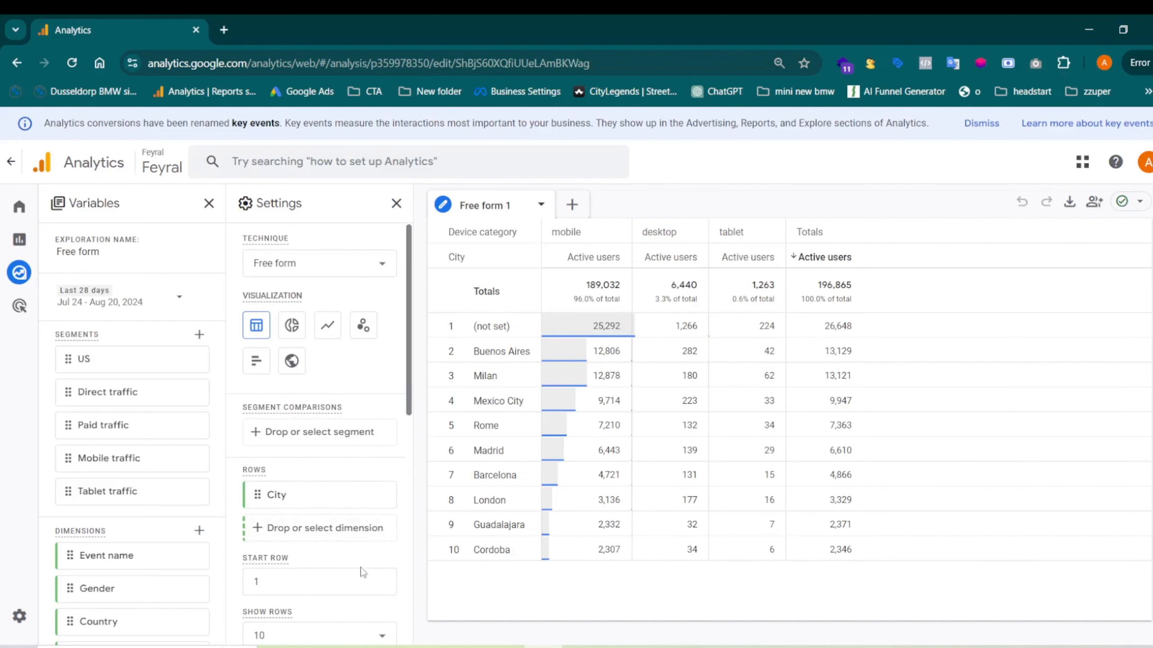
pyautogui.click(315, 647)
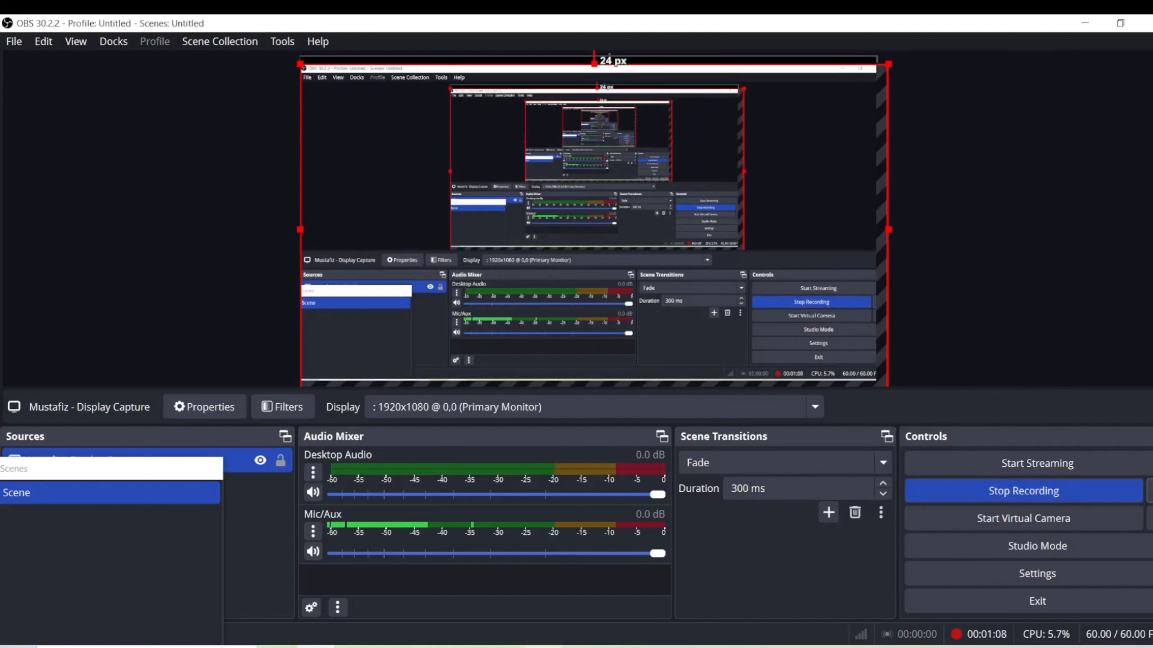
pyautogui.click(544, 647)
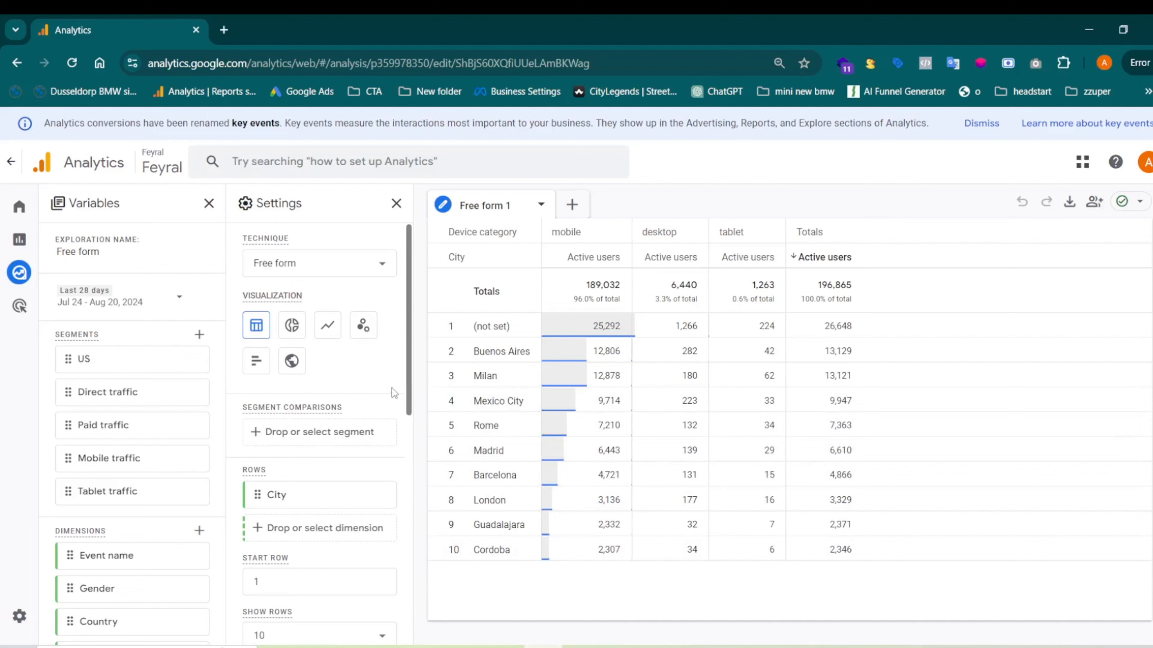
pyautogui.scroll(-5, 401, 393)
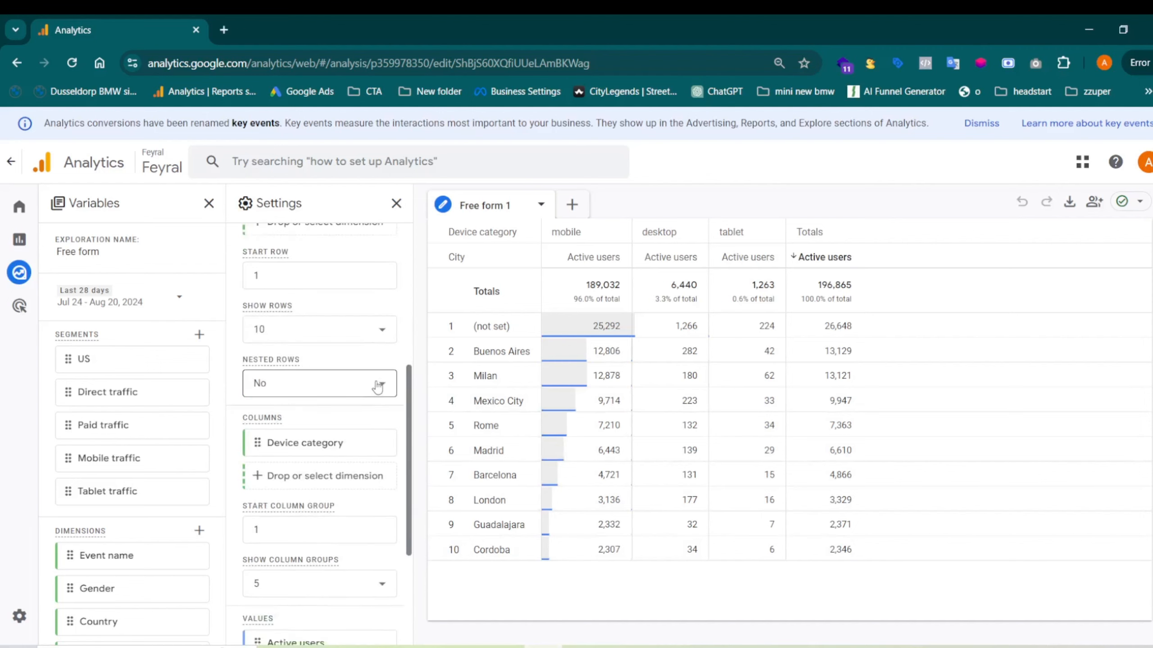
pyautogui.scroll(-4, 379, 385)
pyautogui.scroll(9, 380, 386)
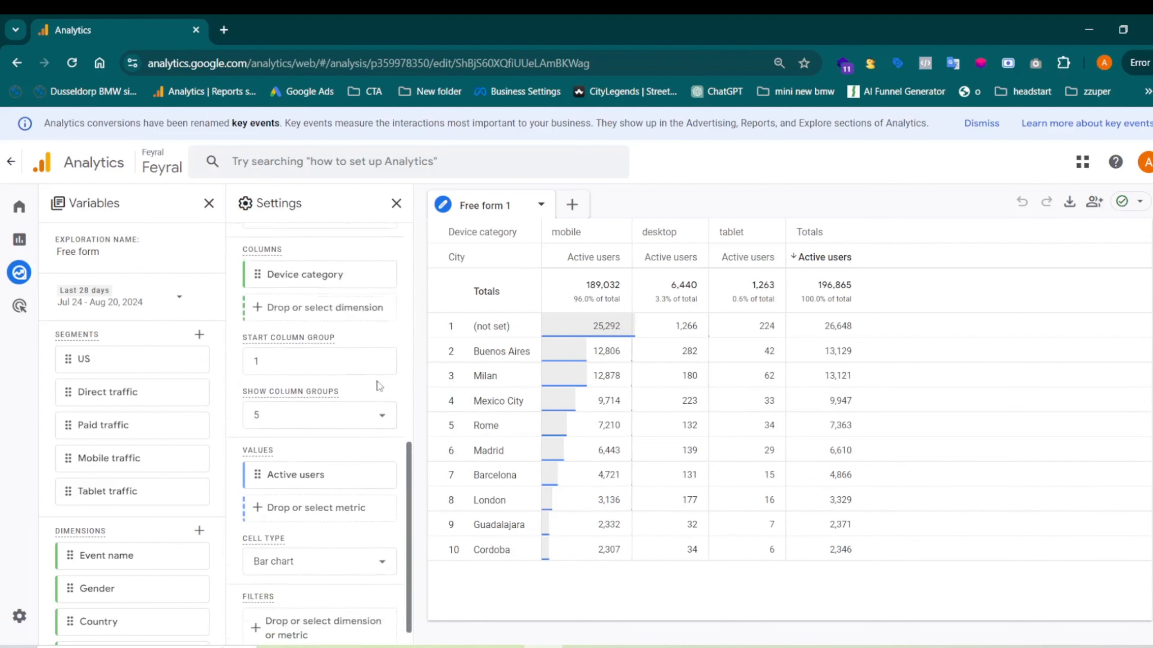
pyautogui.scroll(3, 379, 385)
pyautogui.scroll(-3, 136, 451)
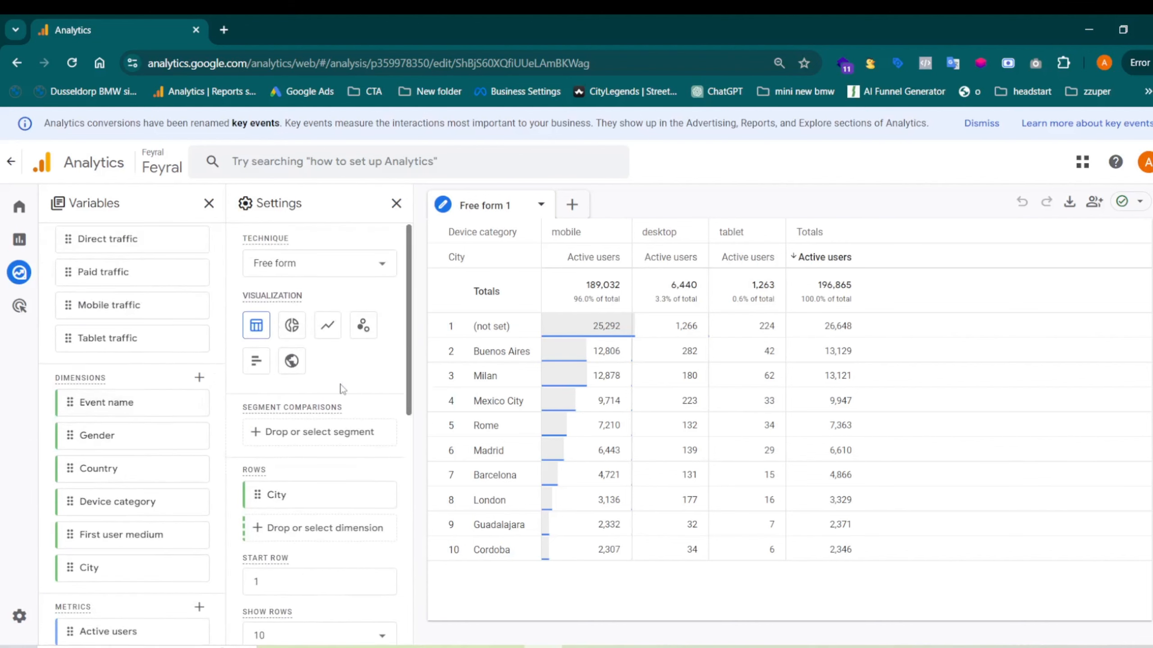
# - Replace the City dimension in the table rows with Event name
pyautogui.scroll(-3, 349, 409)
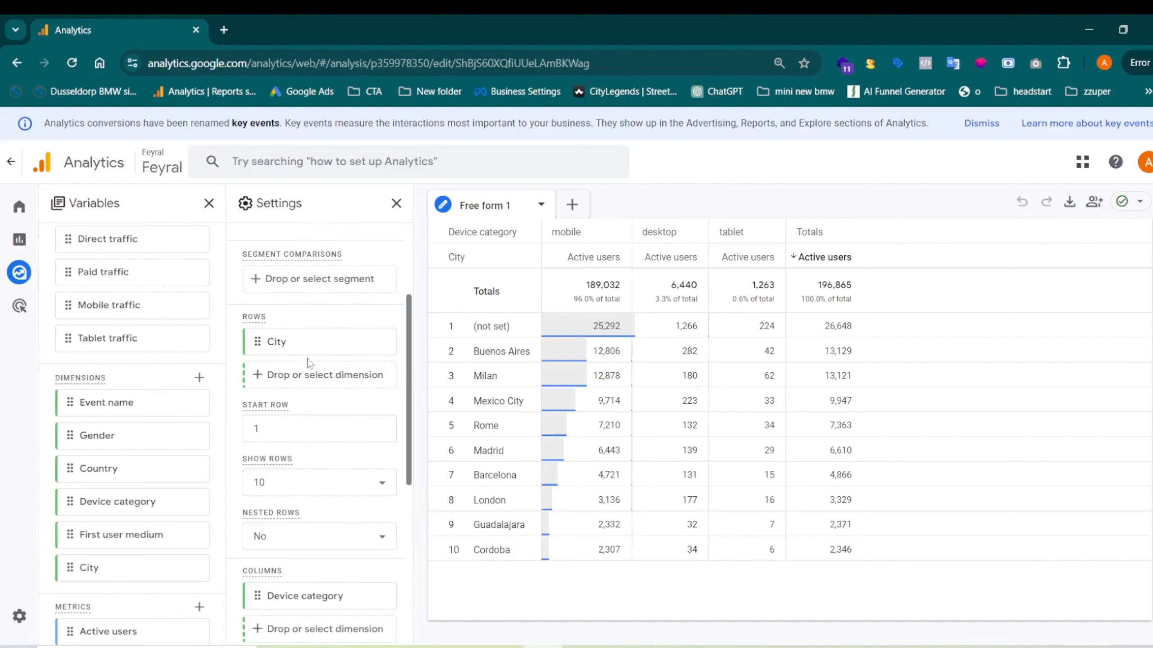
pyautogui.click(383, 343)
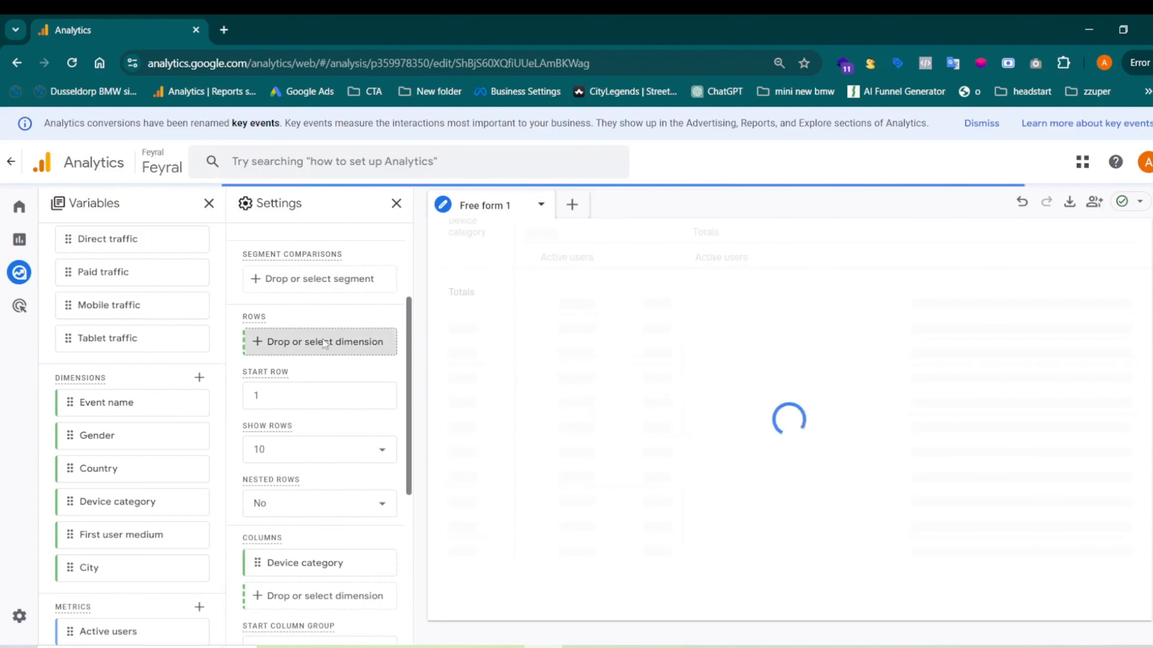
pyautogui.click(381, 341)
pyautogui.click(370, 360)
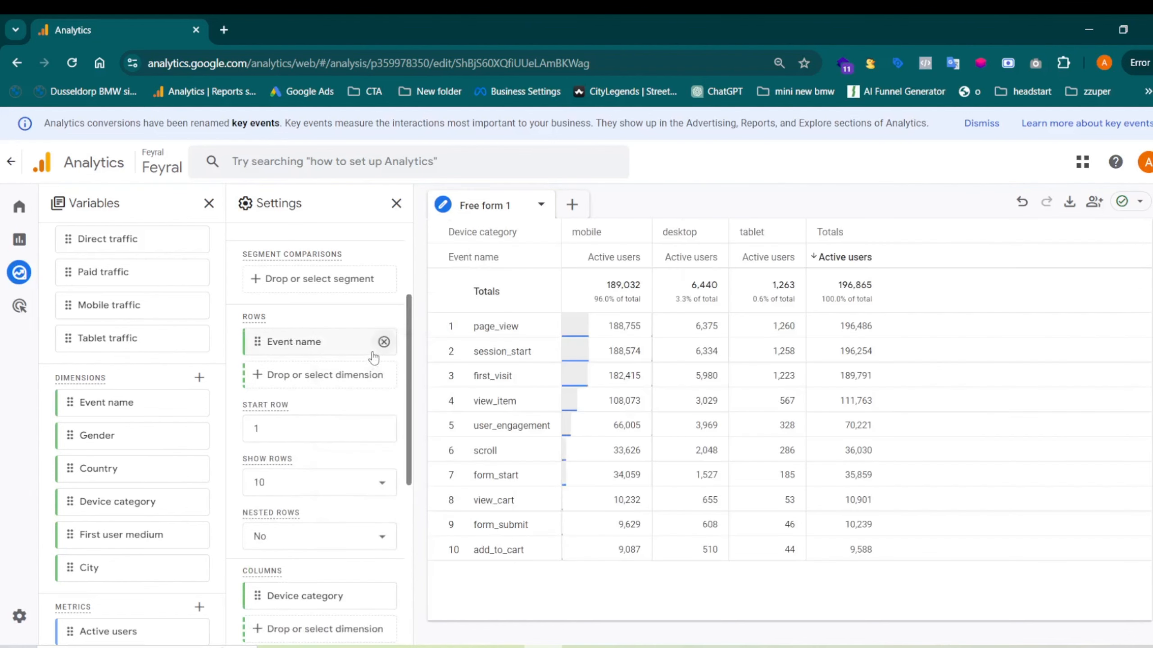
# - Remove the Device category dimension from the table columns
pyautogui.scroll(-10, 363, 404)
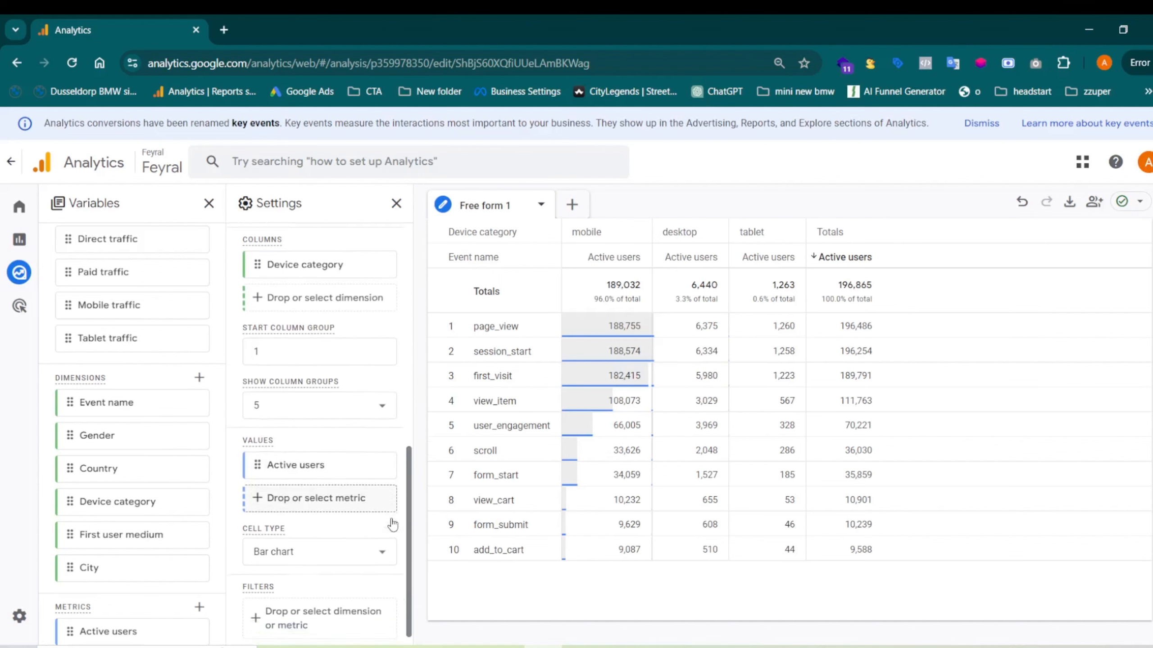
pyautogui.scroll(12, 363, 527)
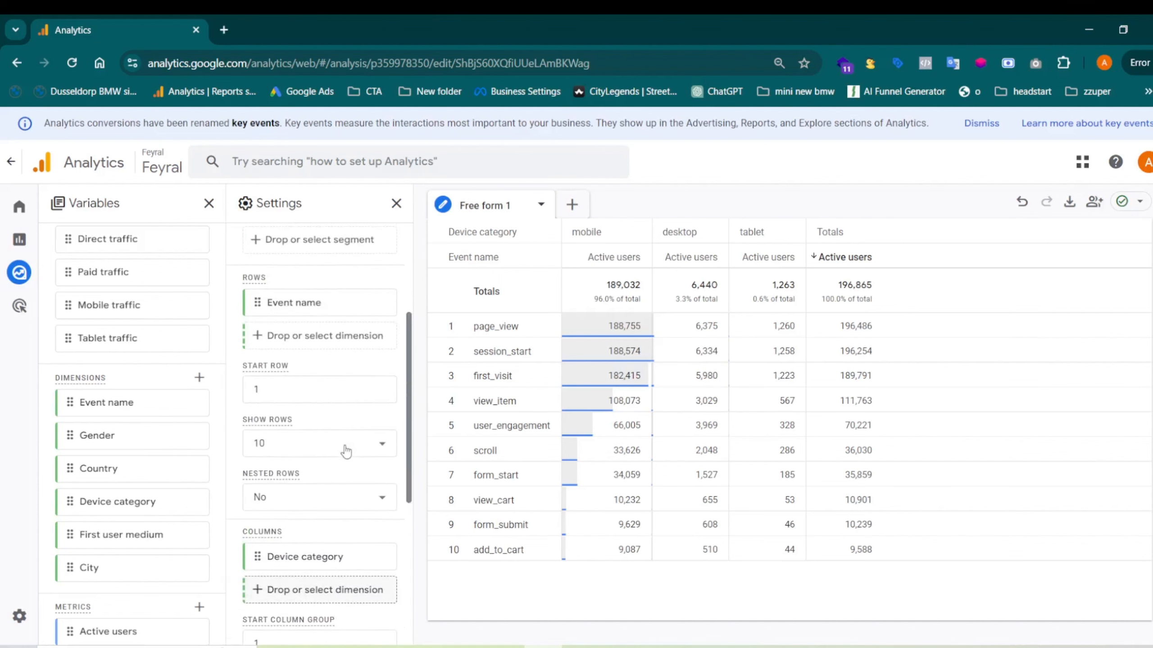
pyautogui.scroll(-2, 346, 446)
pyautogui.click(384, 480)
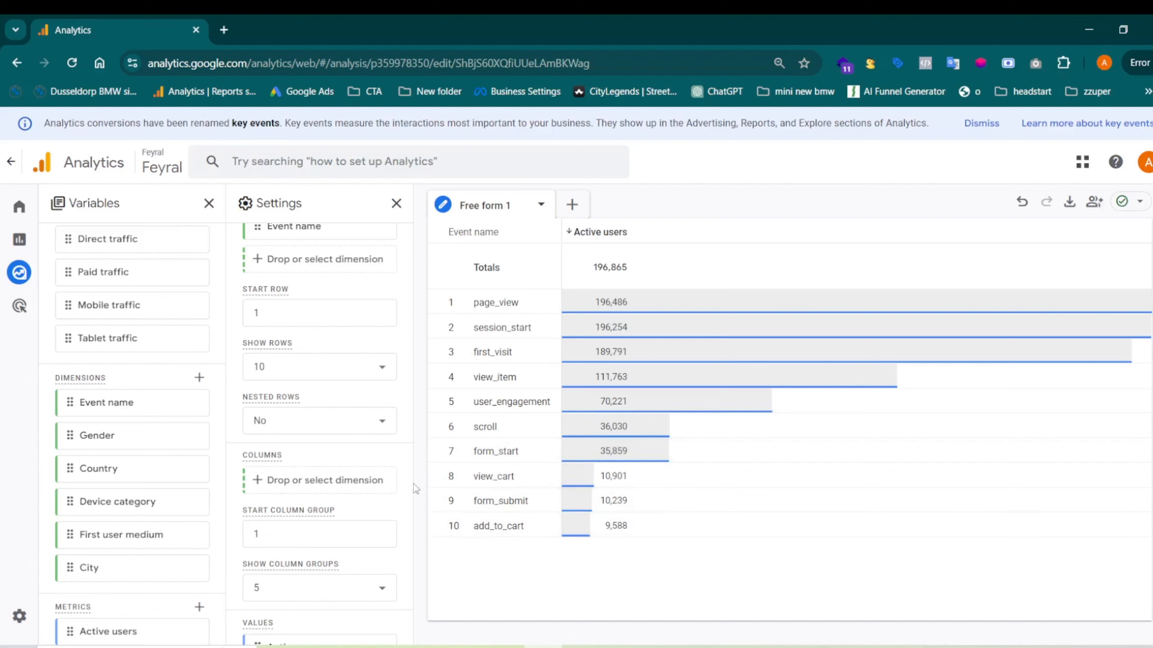
# - Set the number of rows shown to 50 and locate the purchase event among the event names
pyautogui.scroll(-4, 354, 449)
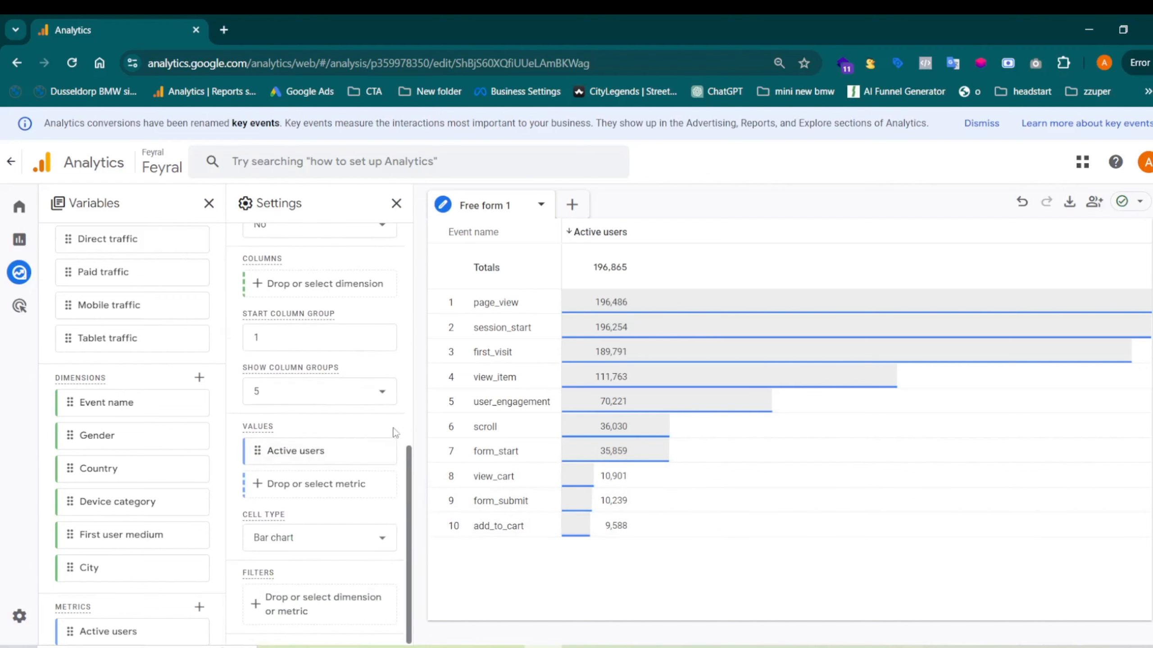
pyautogui.scroll(3, 277, 416)
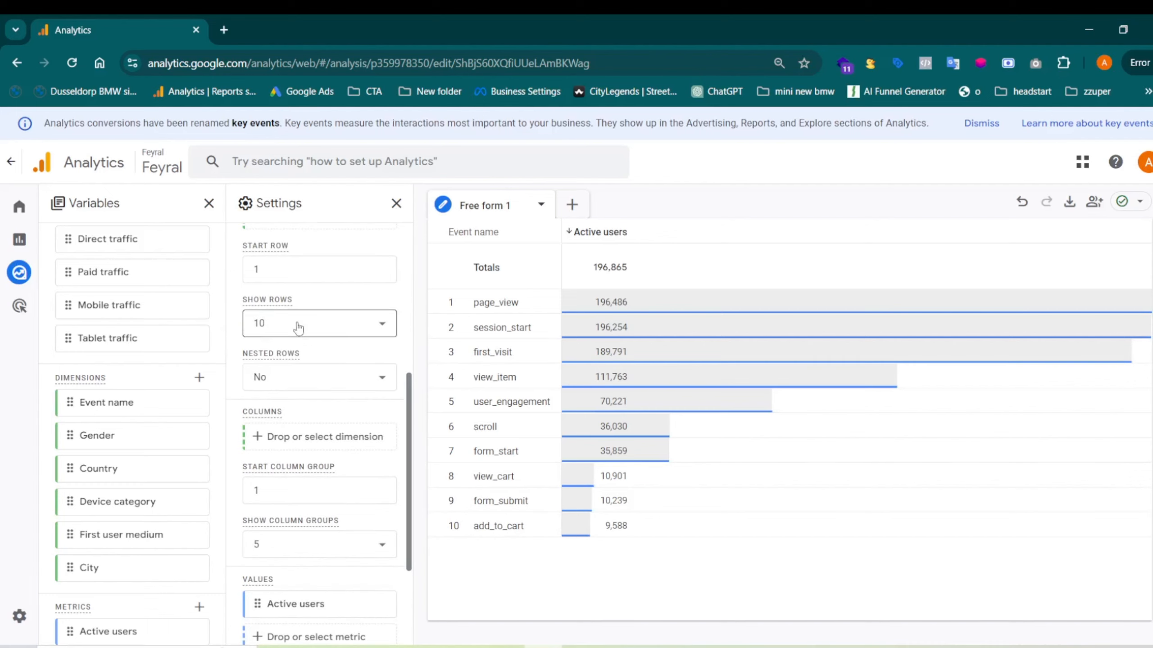
pyautogui.click(316, 330)
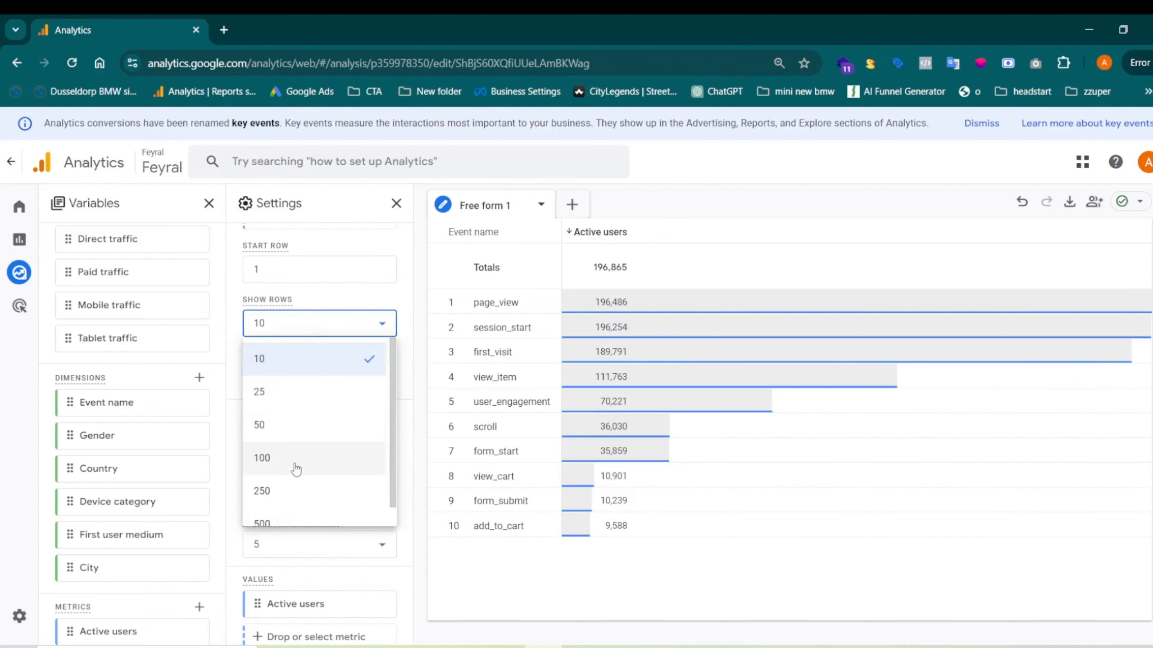
pyautogui.click(290, 436)
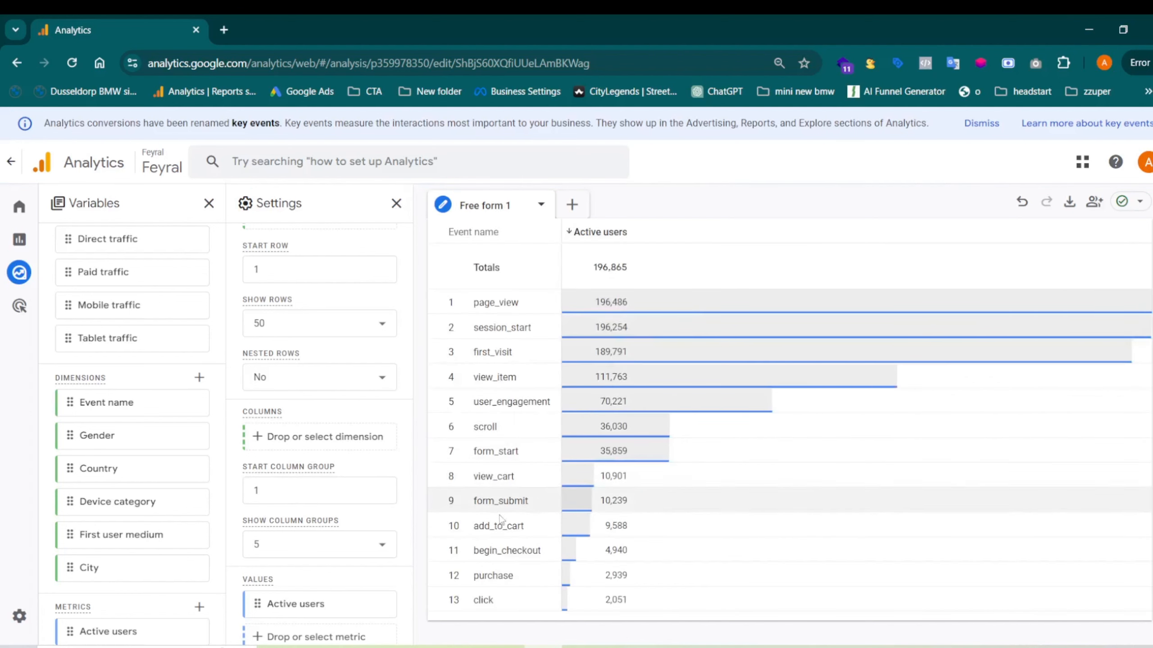
pyautogui.doubleClick(485, 578)
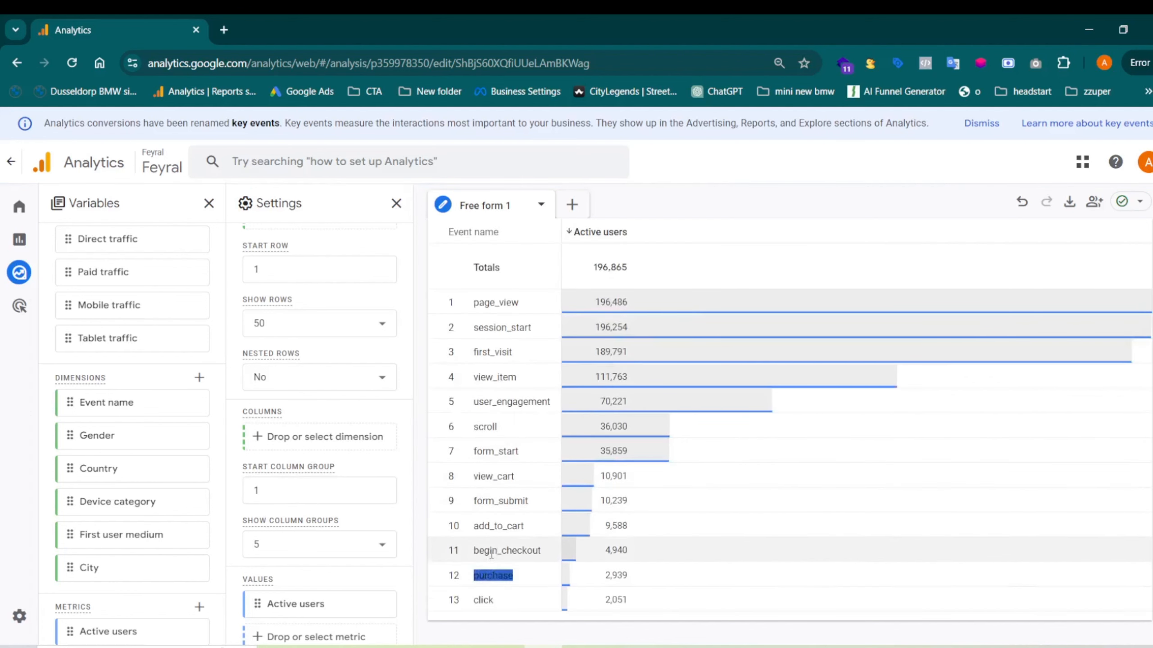
pyautogui.click(493, 427)
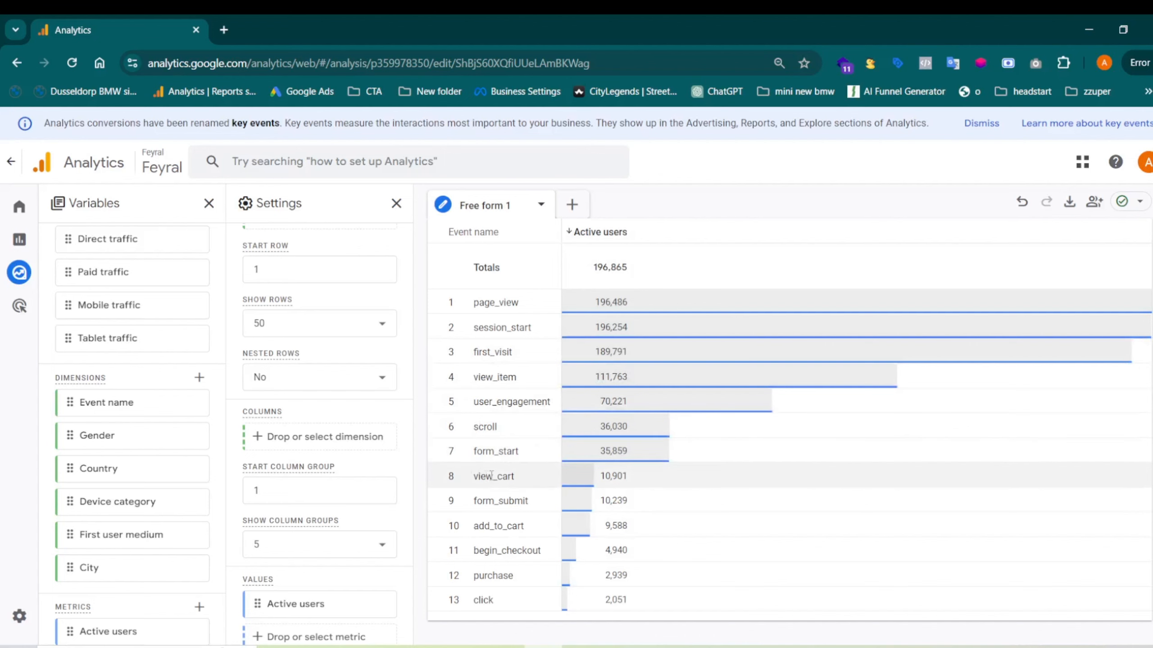
pyautogui.doubleClick(484, 575)
pyautogui.click(484, 575)
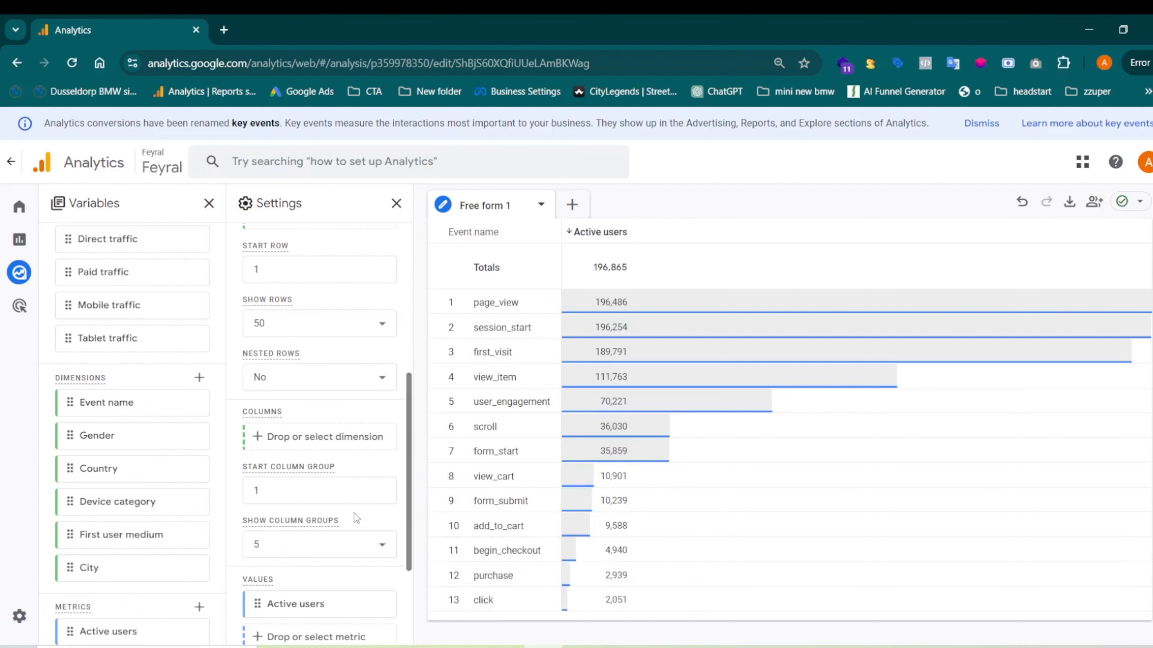
# - Apply a filter so that Event name exactly matches purchase
pyautogui.scroll(-3, 355, 519)
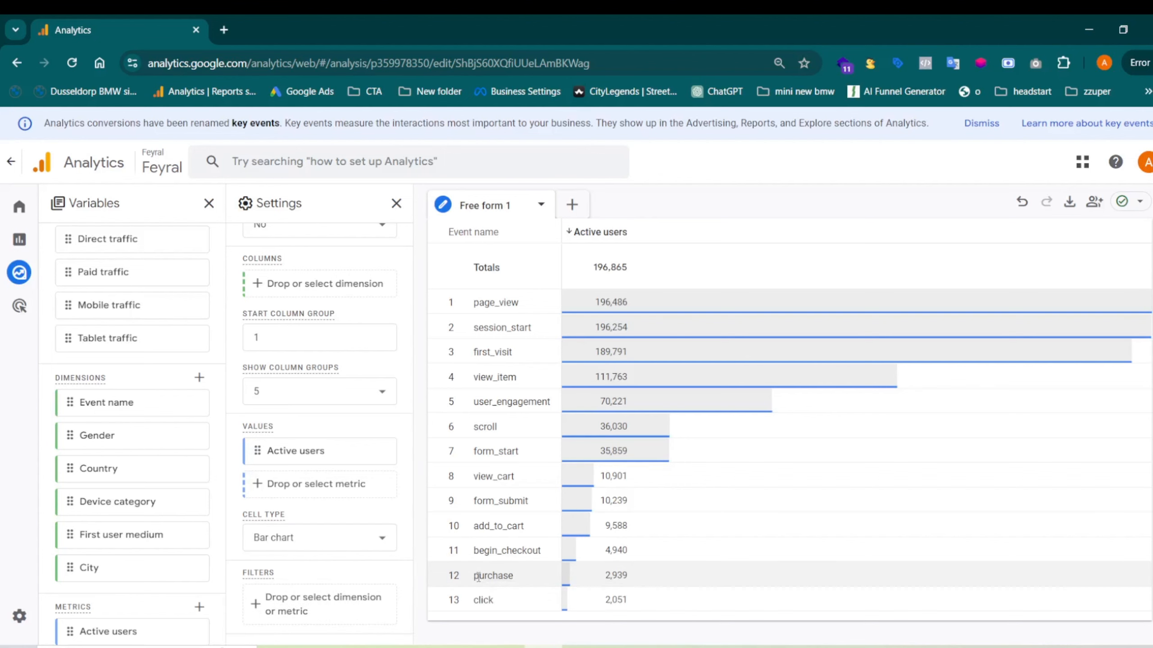
pyautogui.click(278, 599)
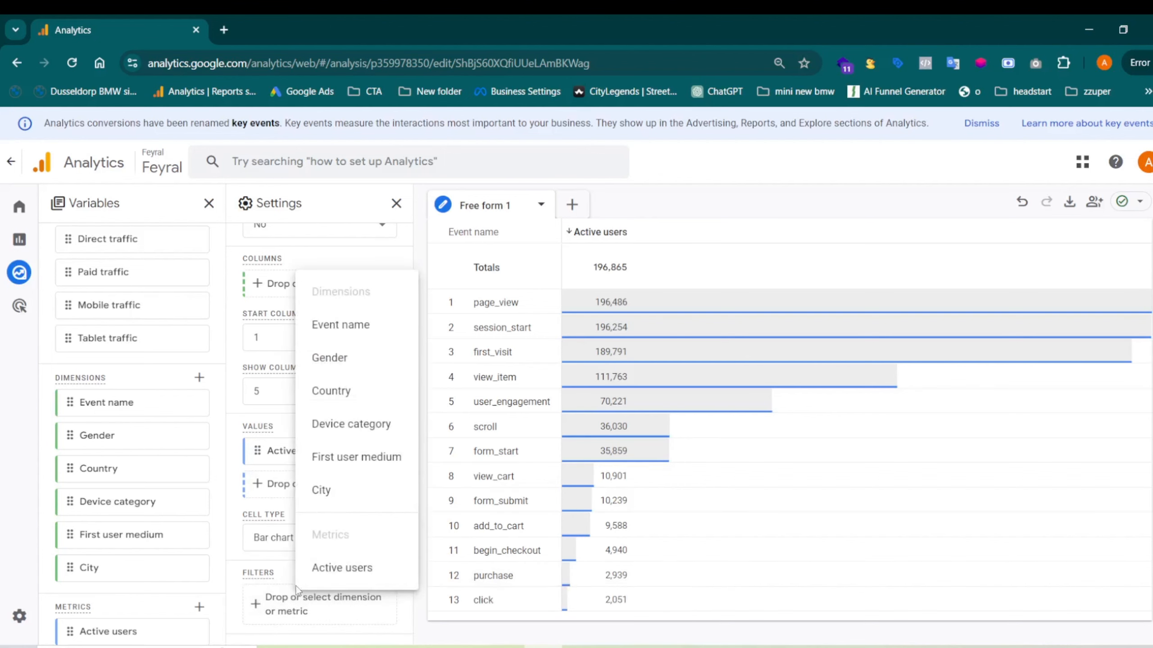
pyautogui.click(343, 336)
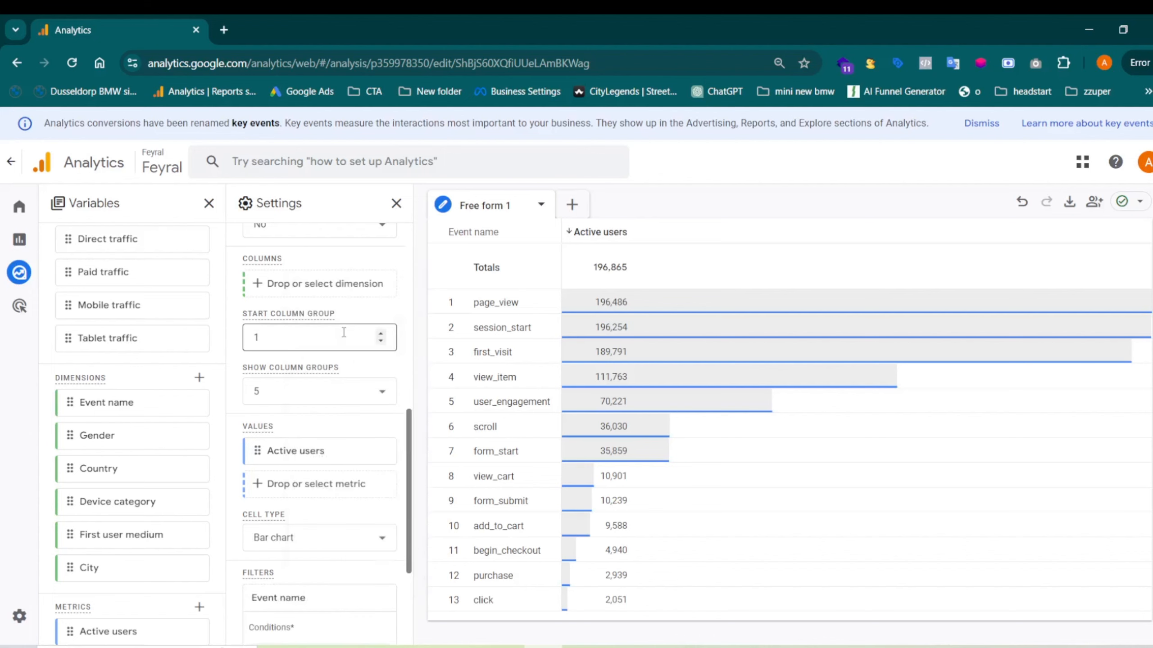
pyautogui.click(317, 481)
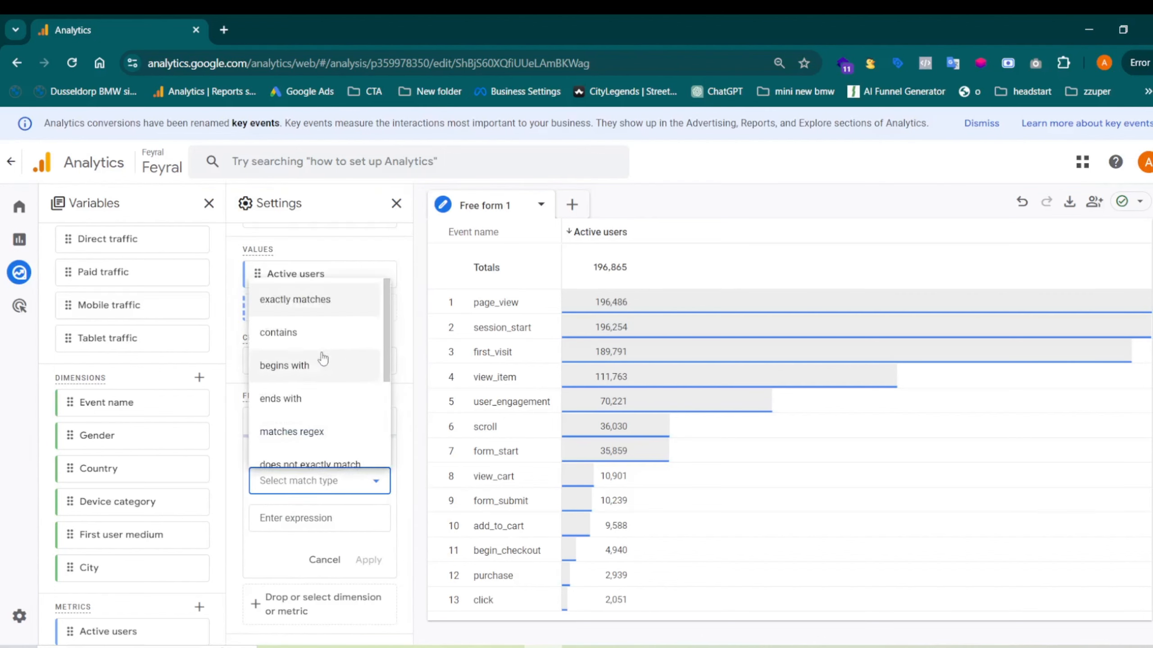
pyautogui.click(297, 299)
pyautogui.click(321, 519)
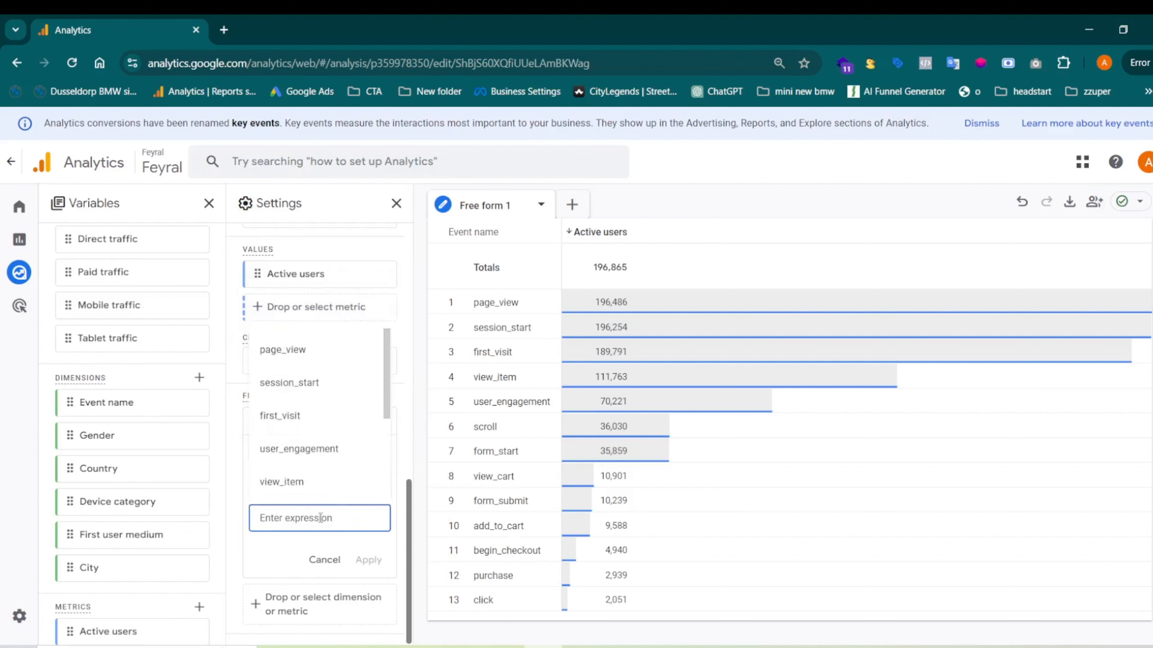
pyautogui.write('p')
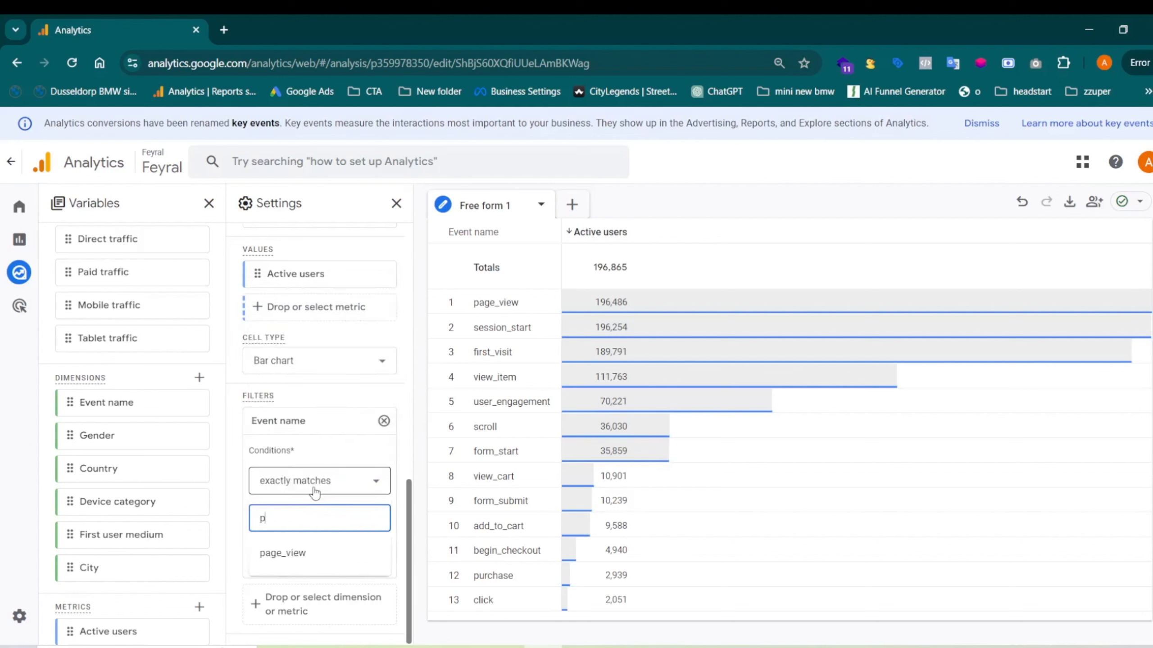
pyautogui.write('urchase')
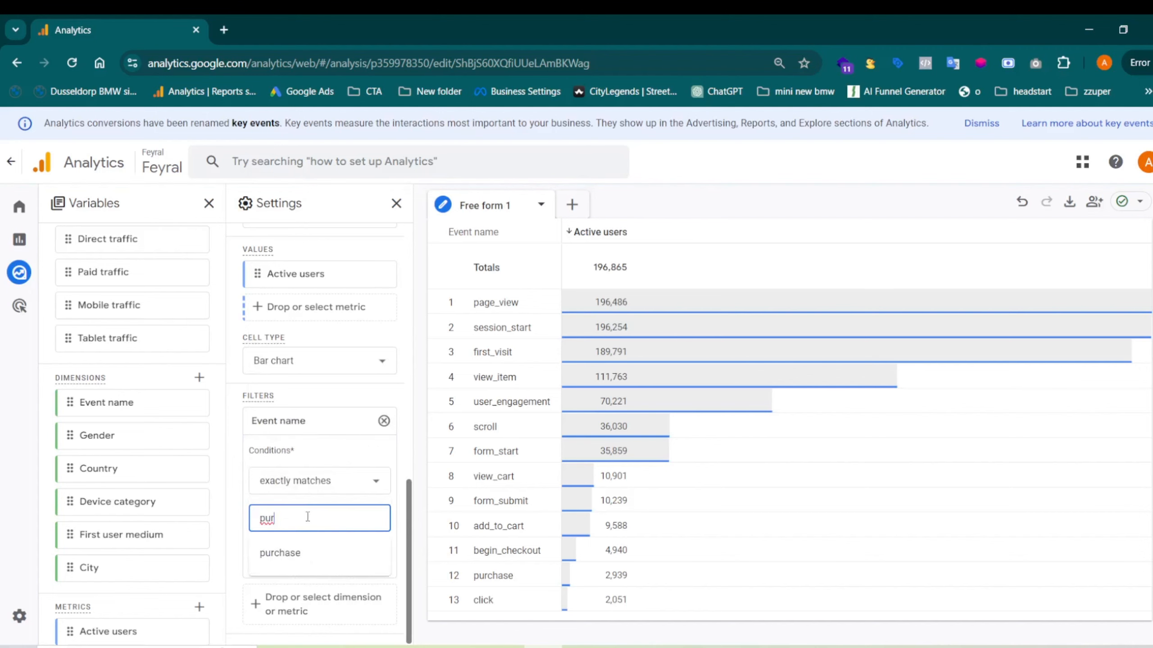
pyautogui.click(300, 551)
pyautogui.click(367, 560)
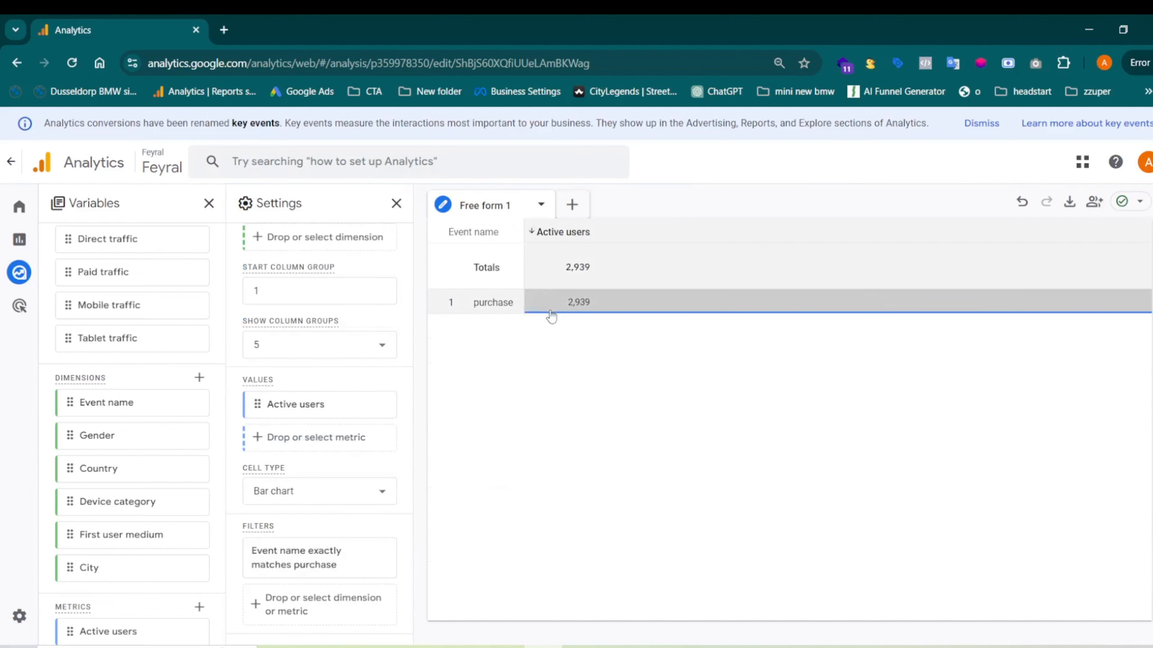
# - Import the Total revenue metric into the exploration's variables
pyautogui.scroll(3, 104, 392)
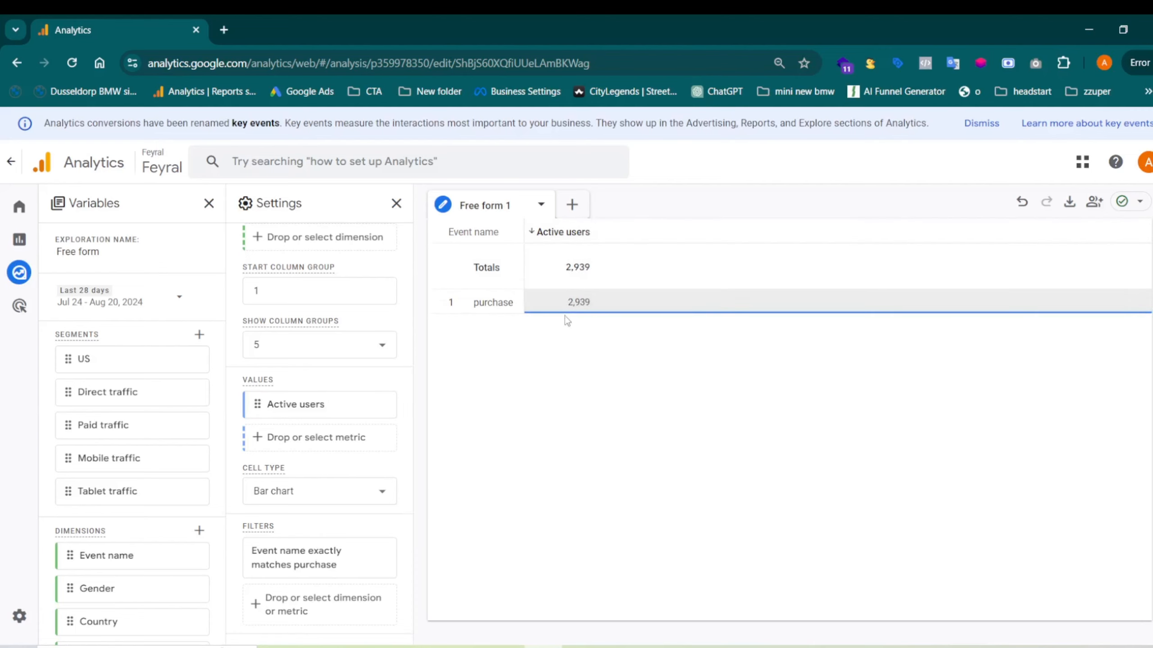
pyautogui.scroll(-3, 179, 538)
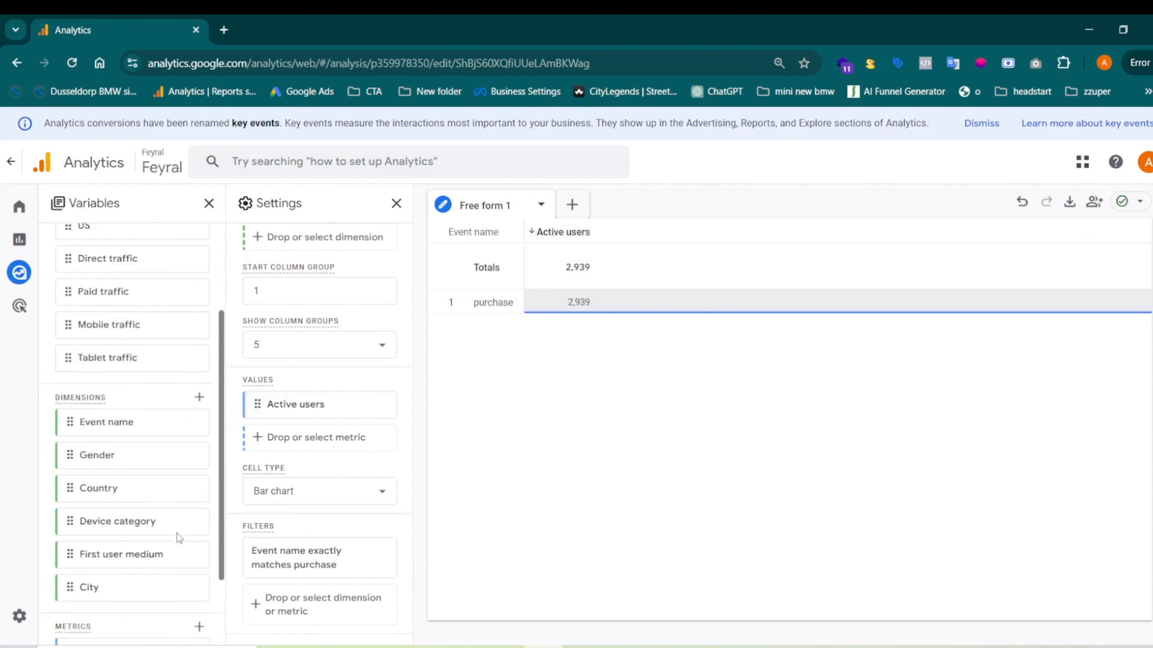
pyautogui.scroll(-2, 179, 538)
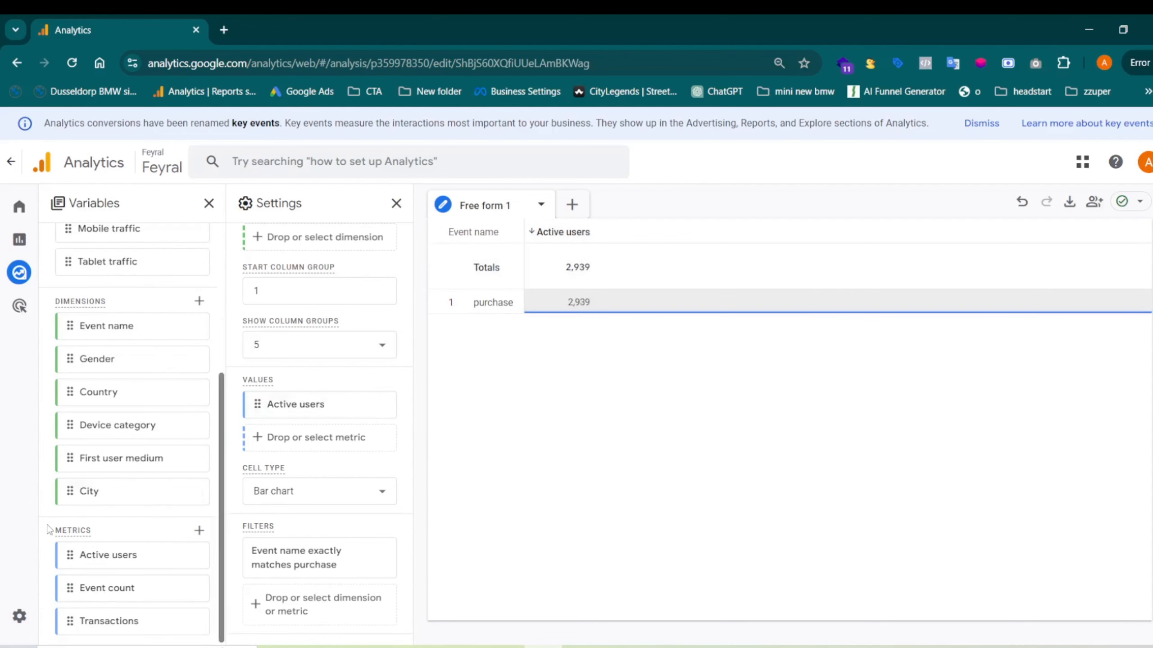
pyautogui.scroll(-1, 150, 520)
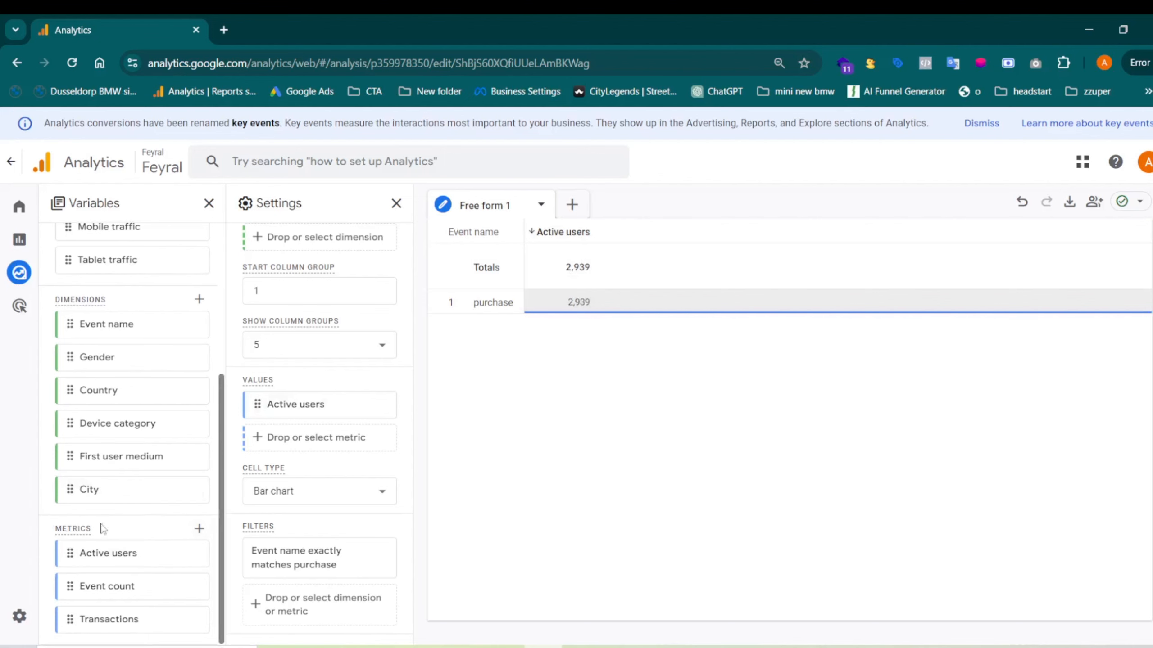
pyautogui.click(199, 528)
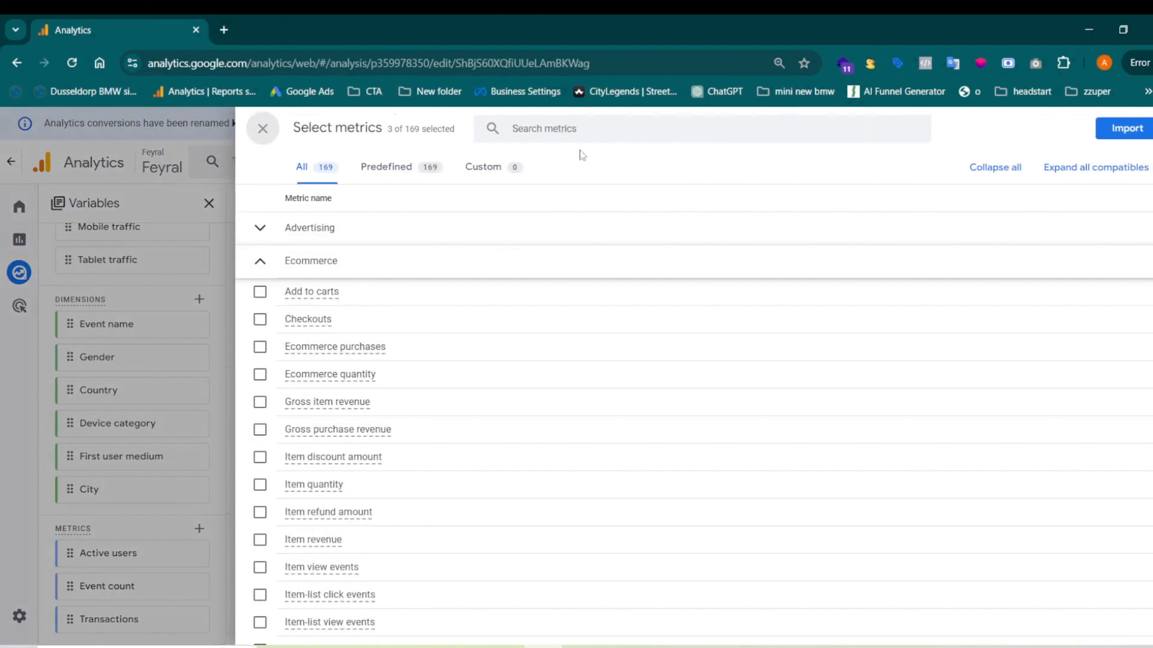
pyautogui.click(583, 133)
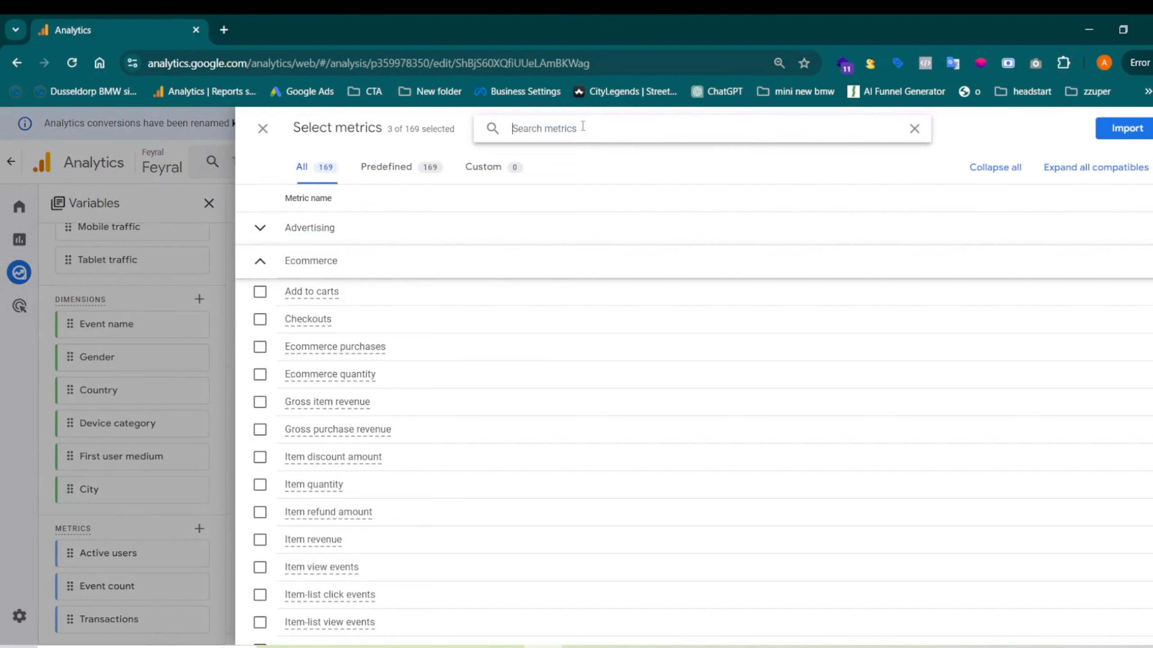
pyautogui.write('tota')
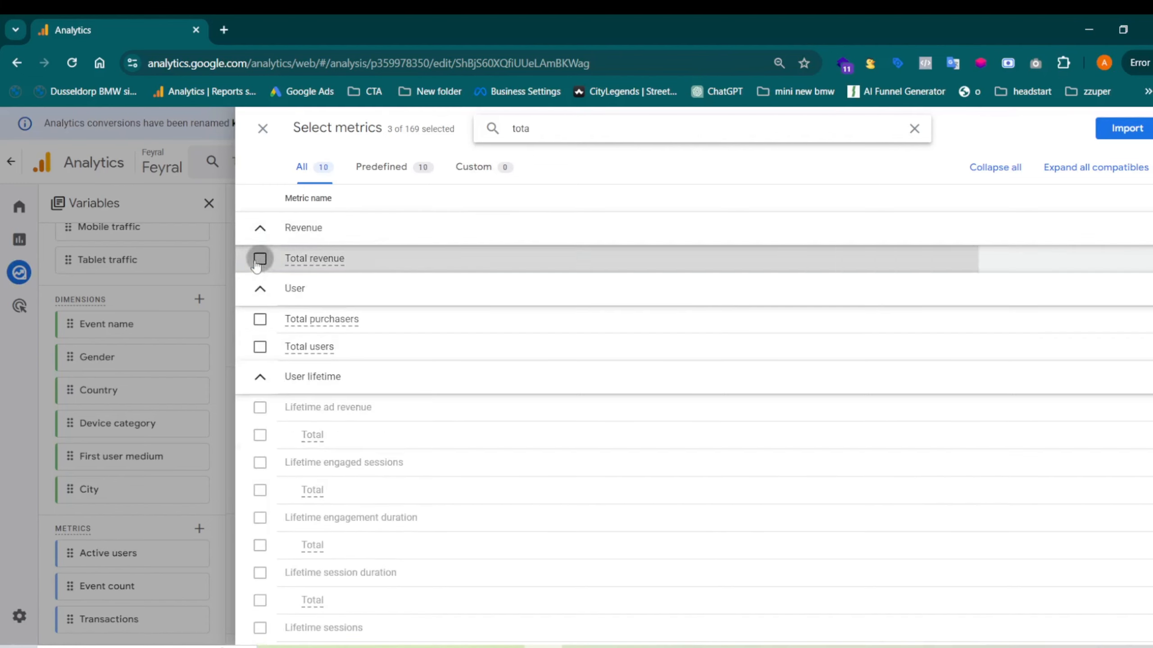
pyautogui.click(260, 258)
pyautogui.click(1123, 130)
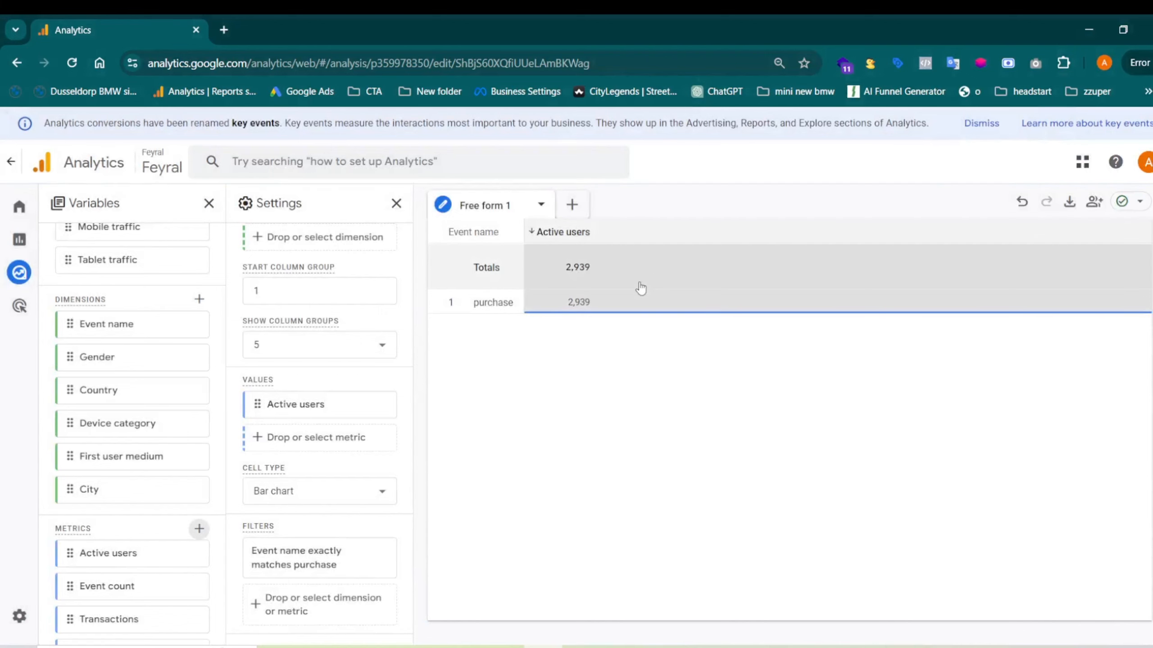
# - Add Total revenue as a second table value and highlight the purchase row's revenue
pyautogui.click(317, 439)
pyautogui.click(362, 518)
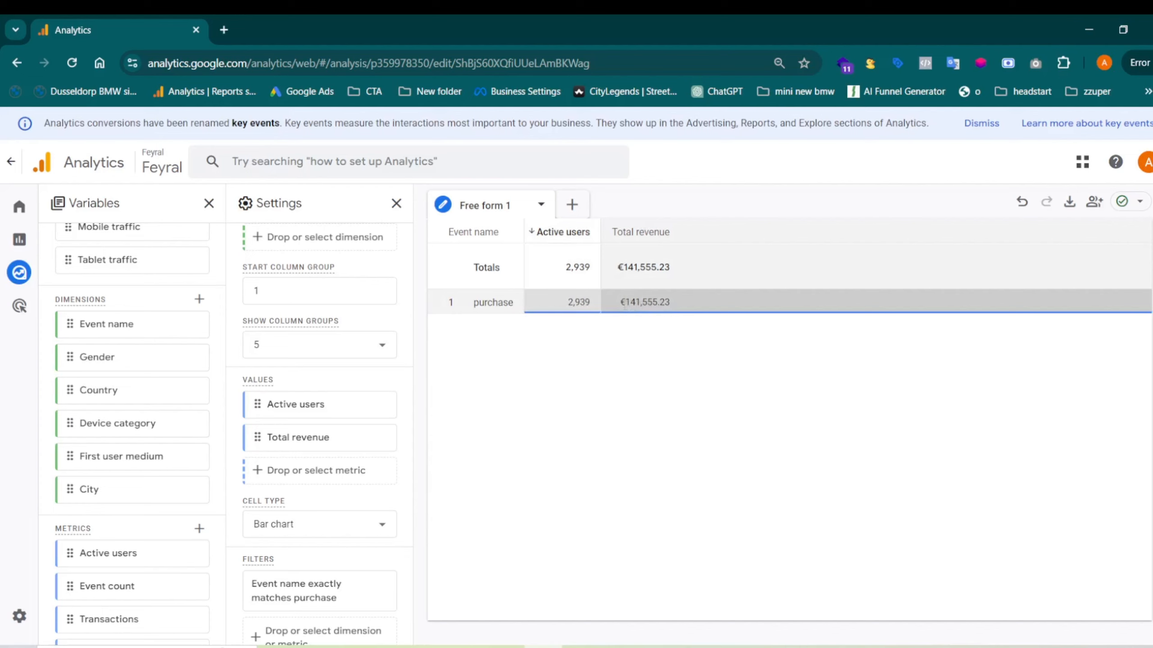
pyautogui.moveTo(625, 305); pyautogui.dragTo(681, 311)
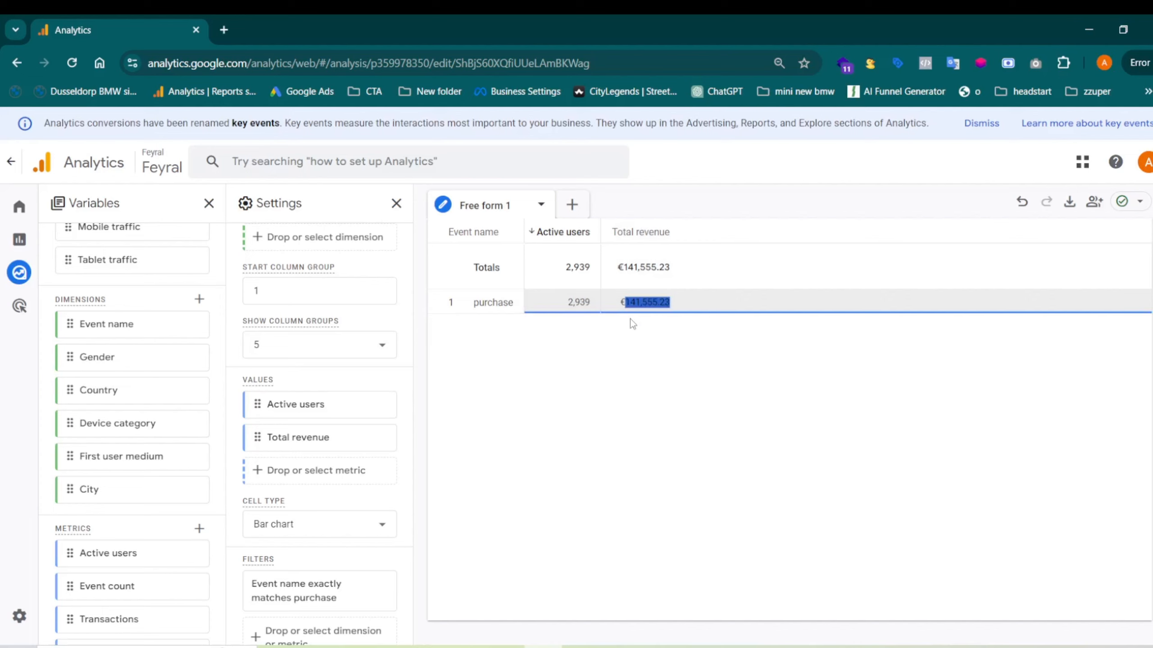
pyautogui.click(613, 319)
# - Import the First user source / medium dimension into the exploration's variables
pyautogui.scroll(-1, 381, 438)
pyautogui.scroll(6, 299, 427)
pyautogui.scroll(-4, 309, 468)
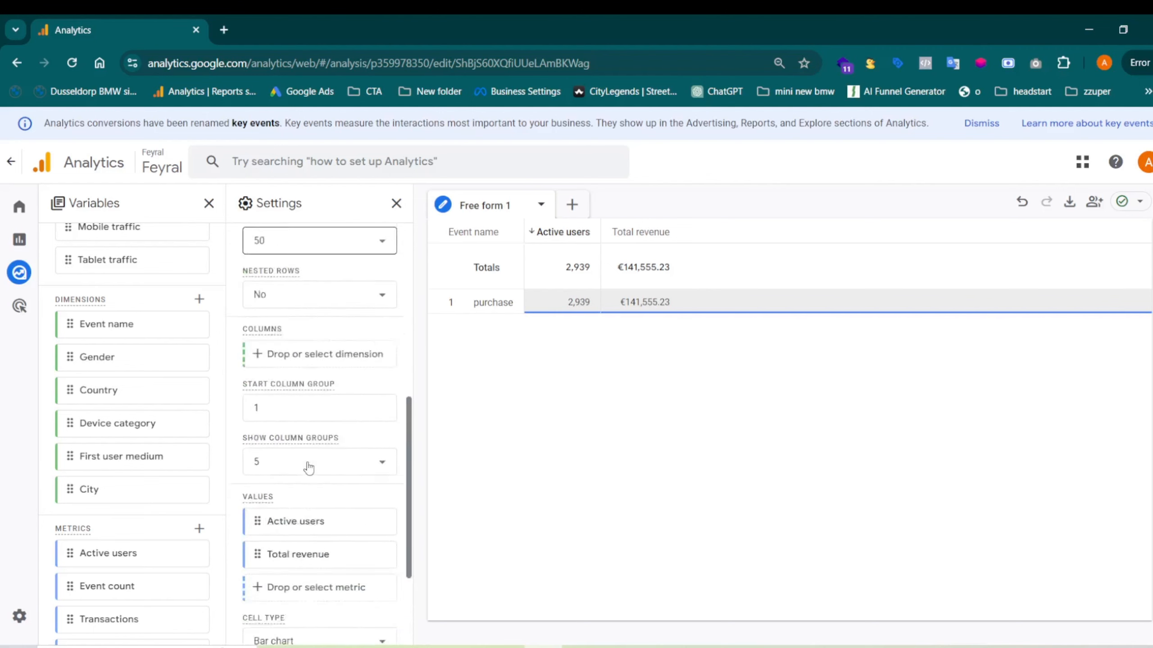
pyautogui.scroll(-3, 308, 468)
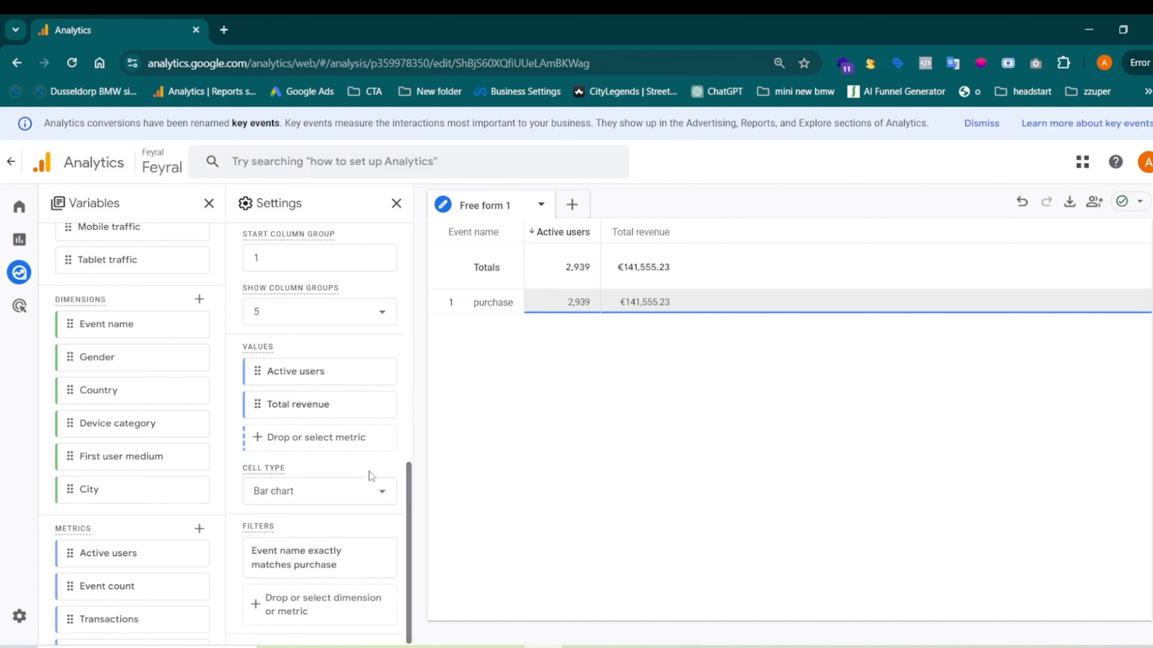
pyautogui.scroll(3, 368, 473)
pyautogui.scroll(-3, 368, 474)
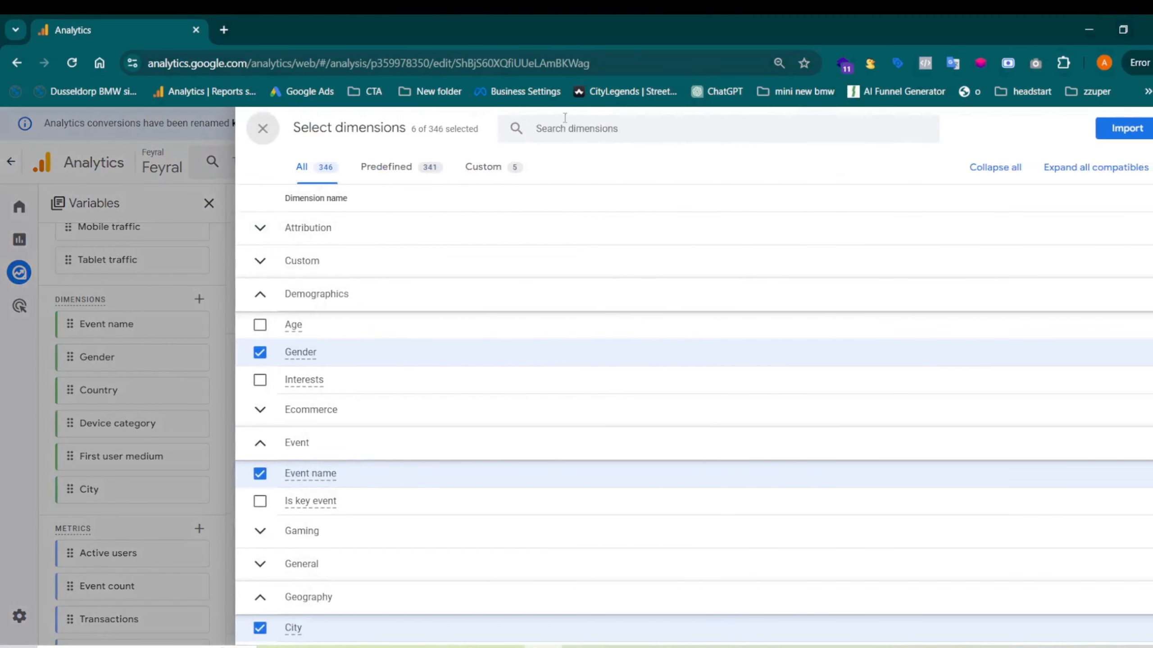
pyautogui.click(566, 124)
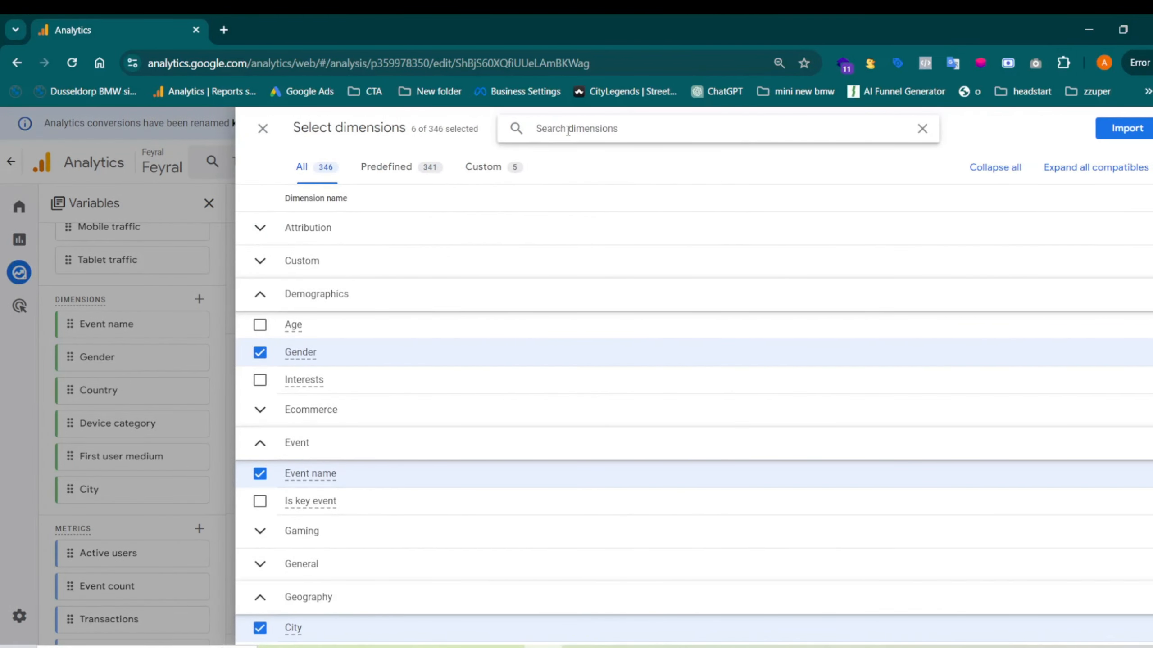
pyautogui.write('first')
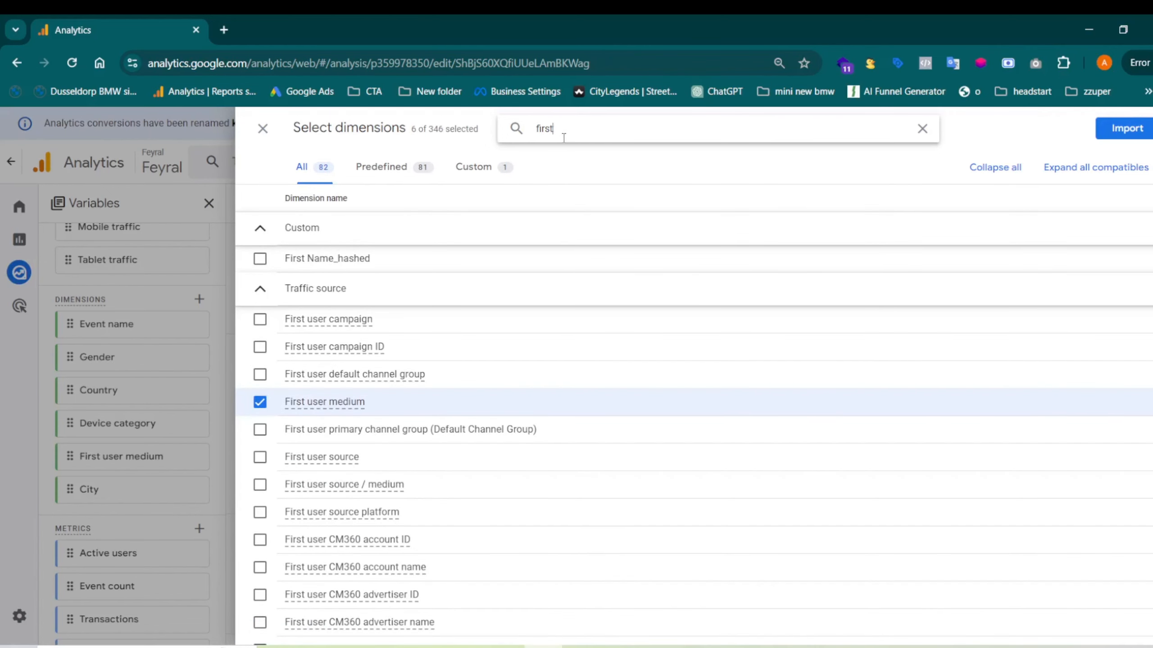
pyautogui.click(260, 489)
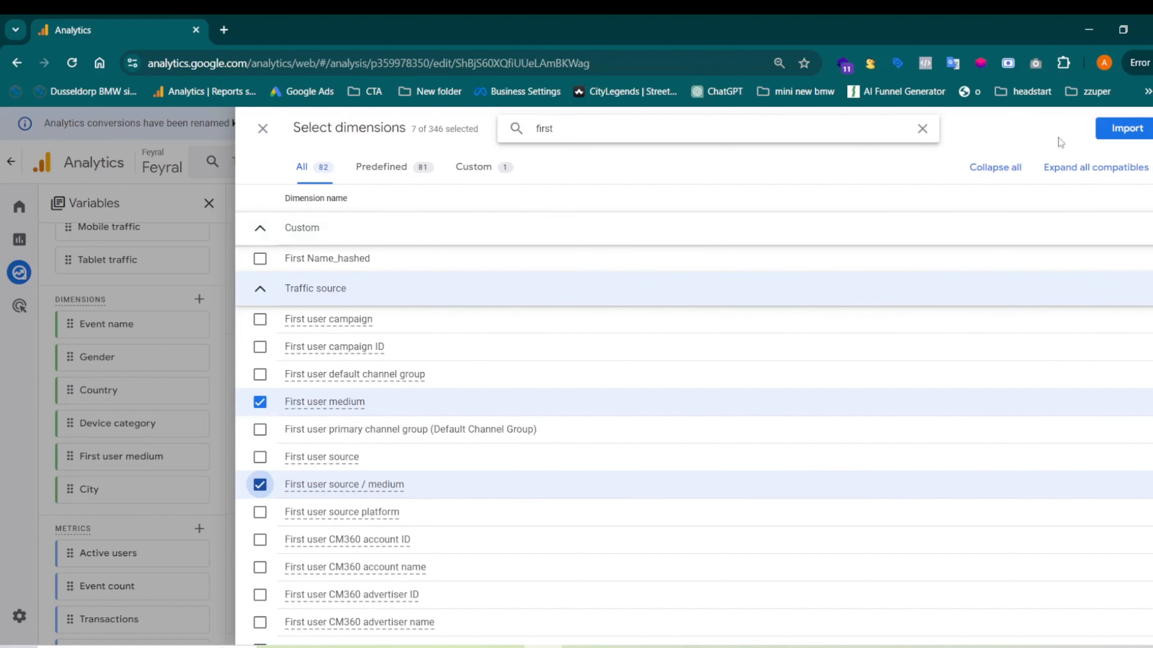
pyautogui.click(1122, 135)
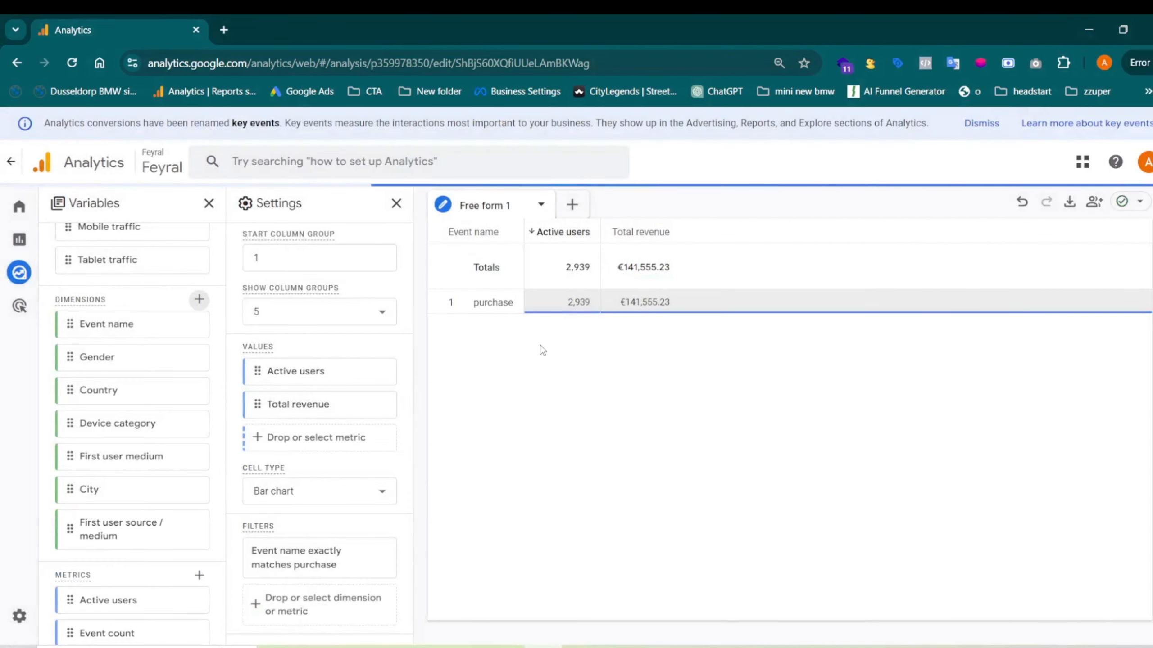
# - Add First user source / medium to the table rows below Event name and look through the purchase sources
pyautogui.scroll(6, 303, 393)
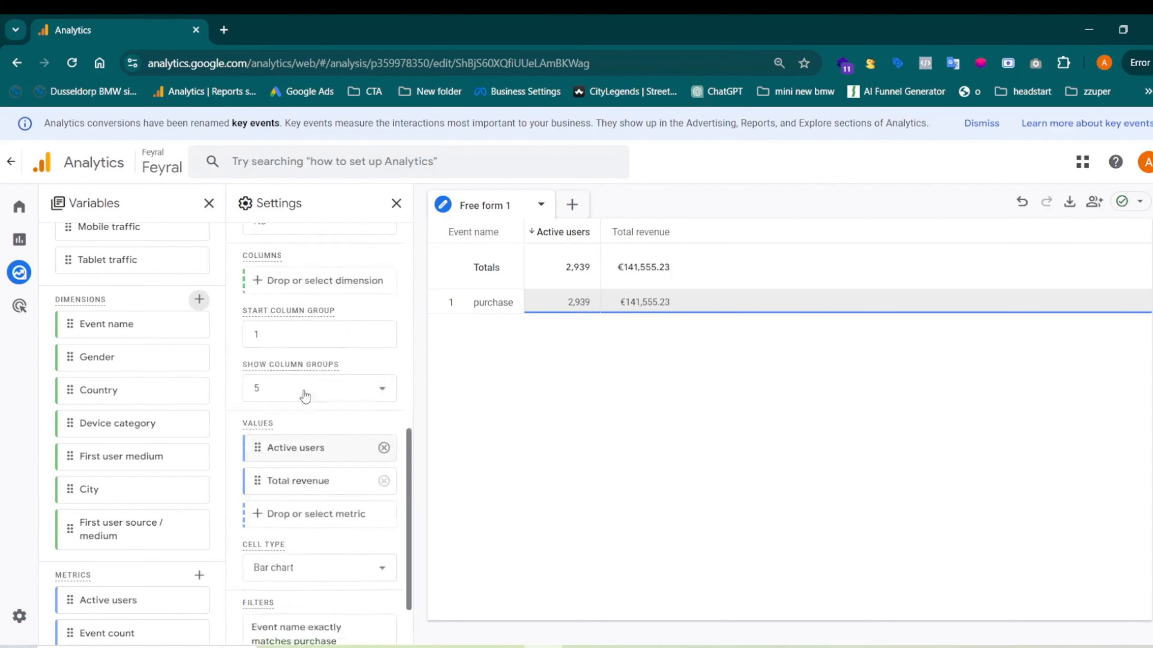
pyautogui.click(323, 382)
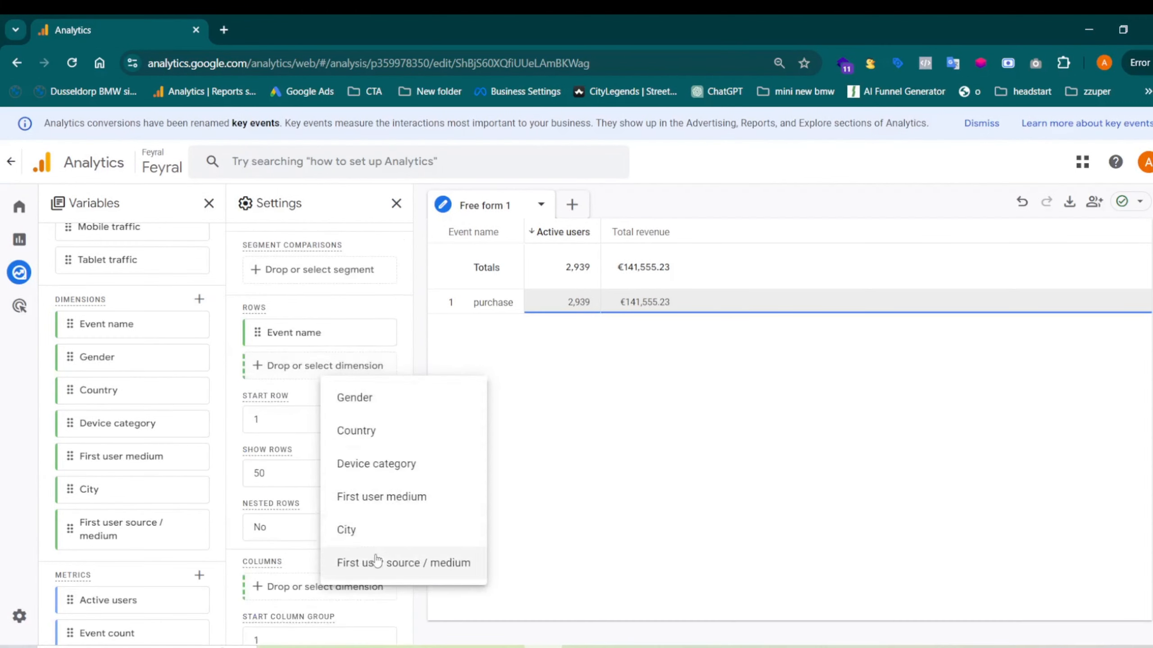
pyautogui.click(371, 573)
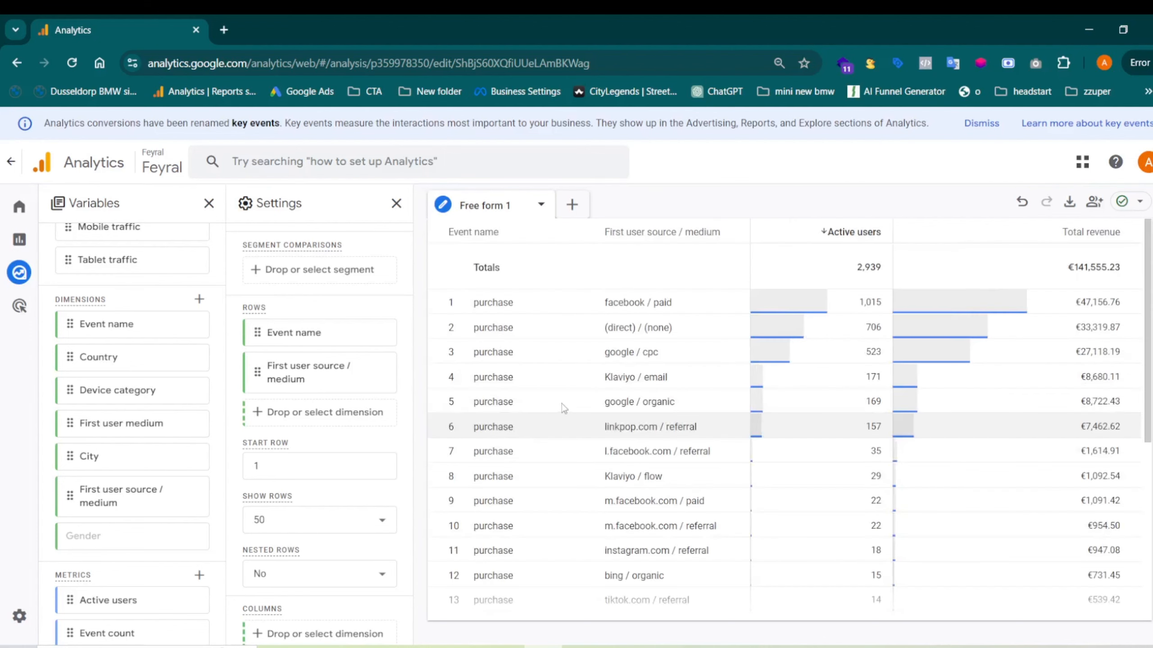
pyautogui.scroll(-6, 534, 357)
pyautogui.scroll(2, 540, 399)
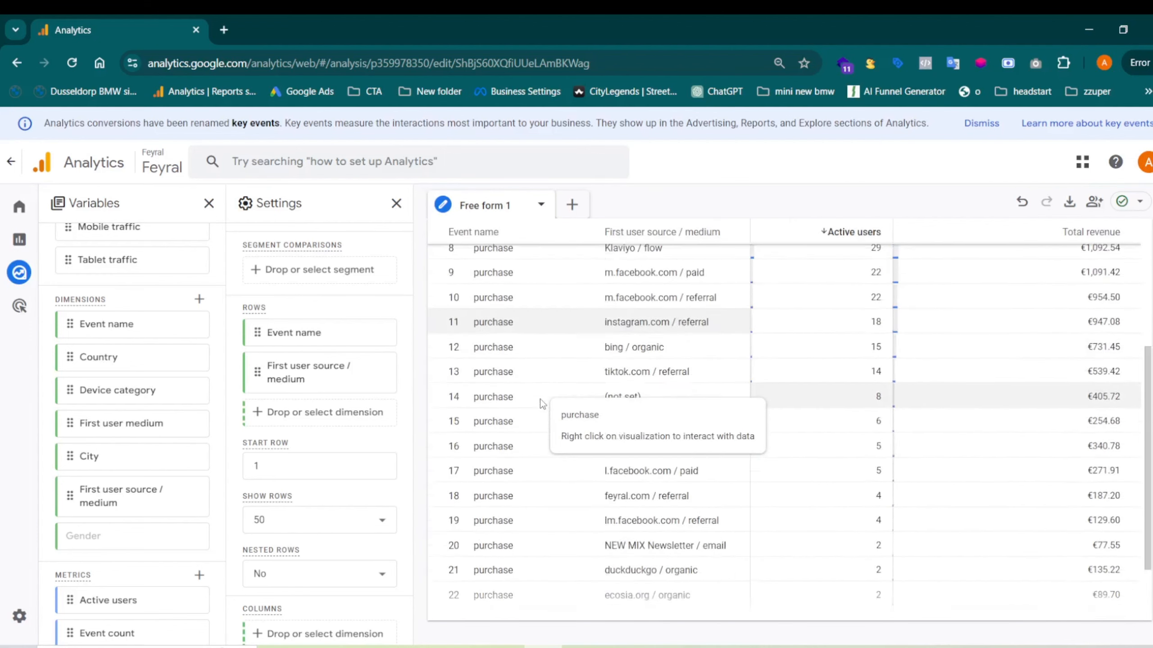
pyautogui.scroll(-2, 540, 399)
# - Set nested rows to Yes so the sources are grouped under the purchase event
pyautogui.scroll(4, 345, 431)
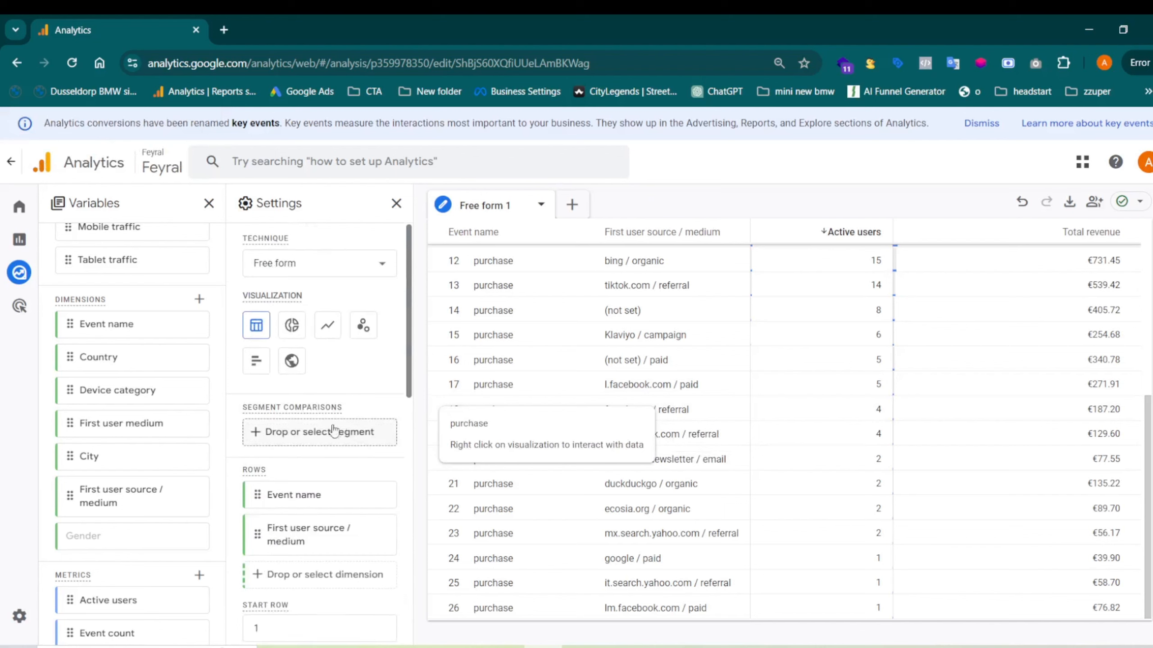
pyautogui.scroll(-5, 327, 432)
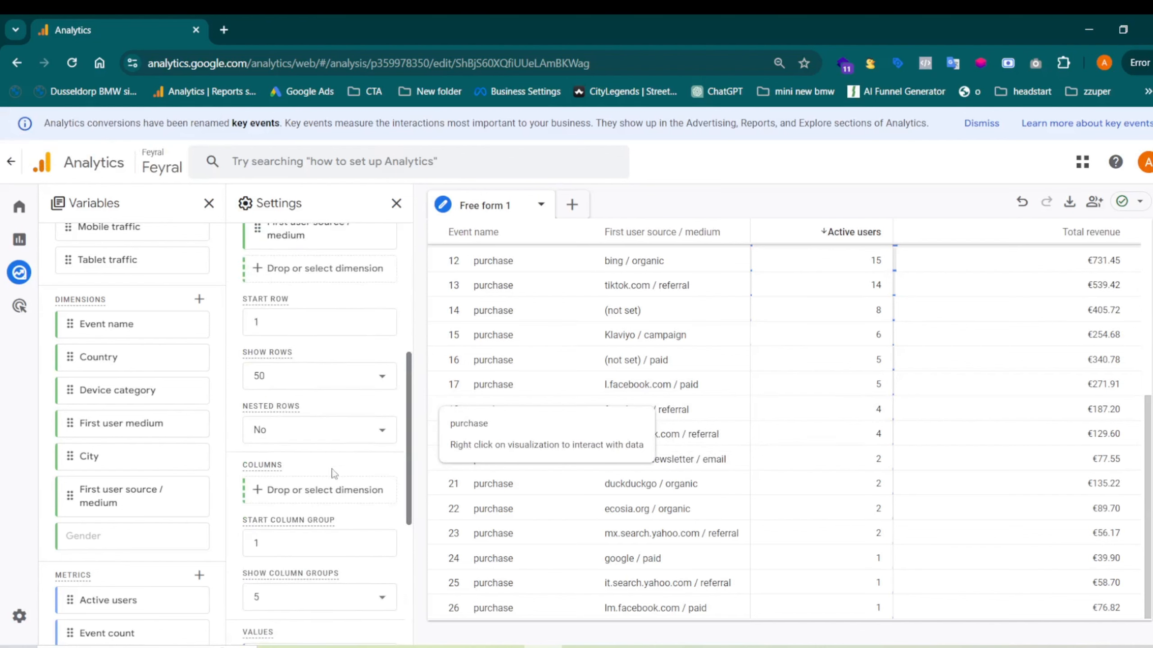
pyautogui.scroll(5, 331, 464)
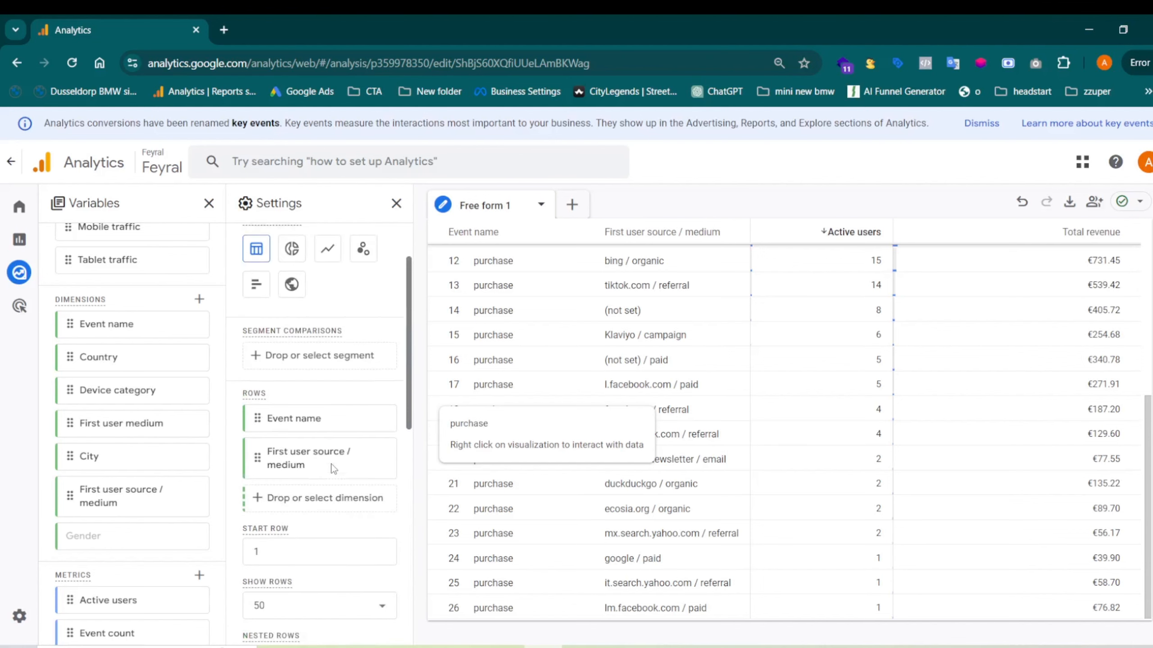
pyautogui.scroll(-3, 306, 455)
pyautogui.click(293, 506)
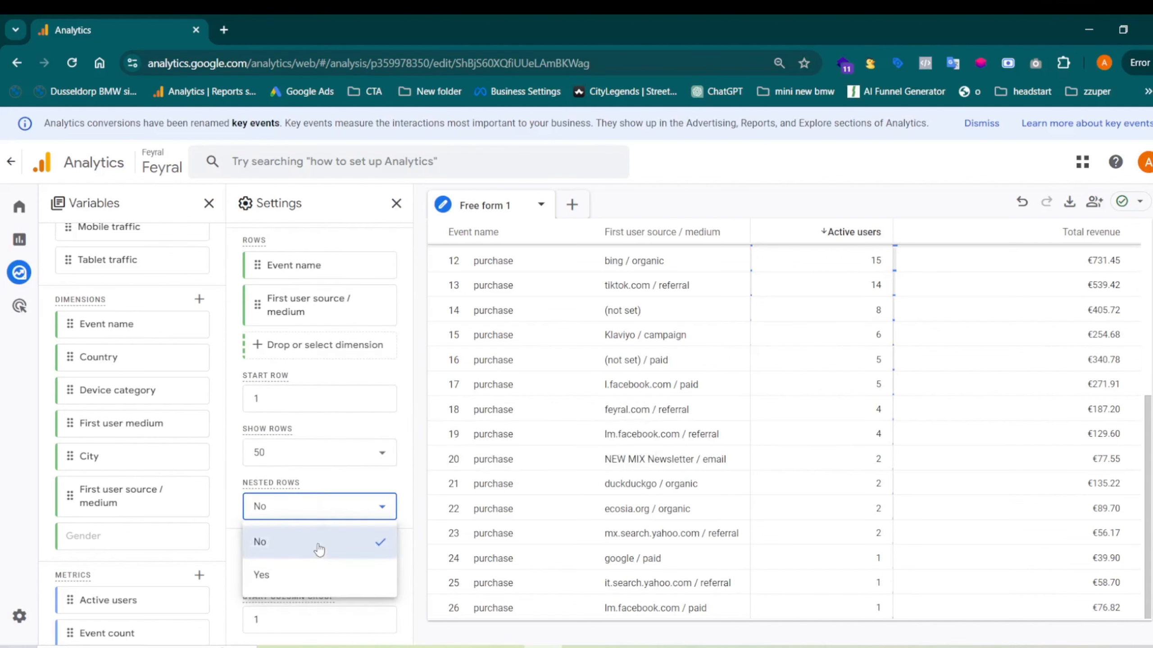
pyautogui.click(319, 575)
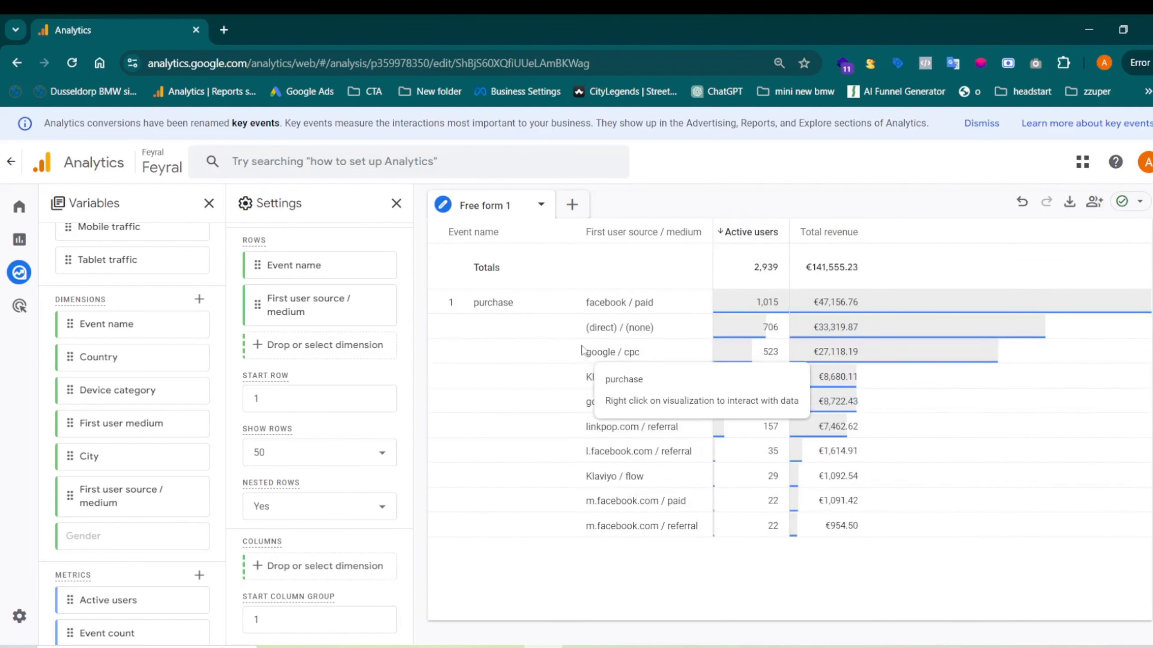
# - Examine the facebook / paid row's active users and revenue, and review the exploration's variables and table settings
pyautogui.moveTo(593, 310); pyautogui.dragTo(676, 307)
pyautogui.click(631, 303)
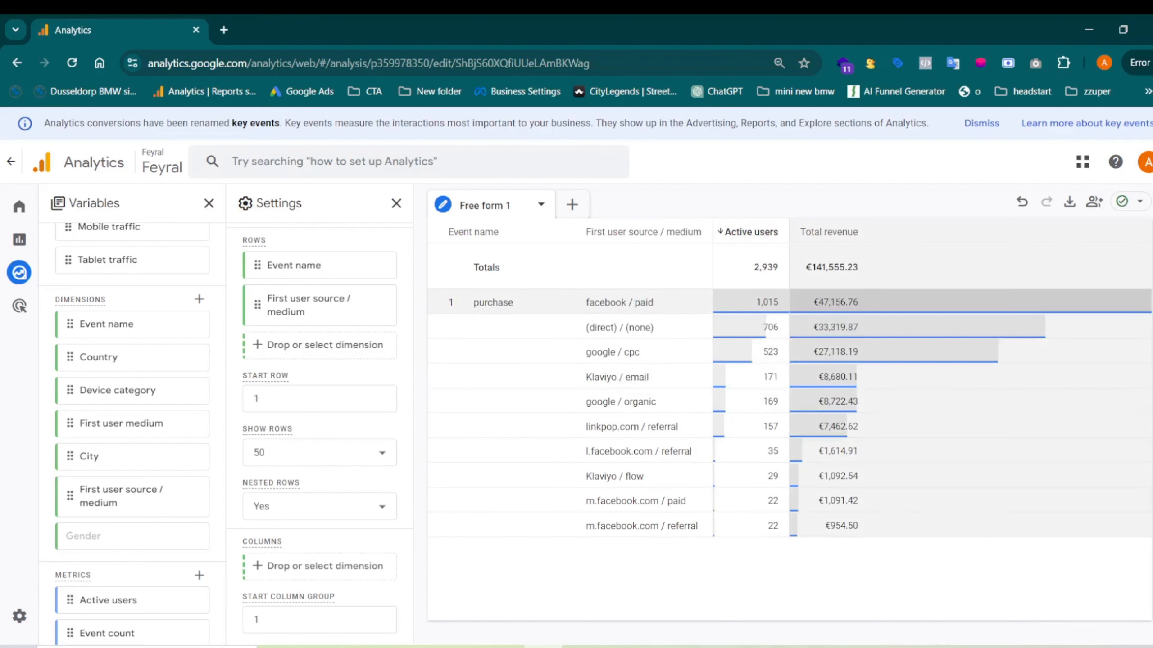
pyautogui.click(830, 302)
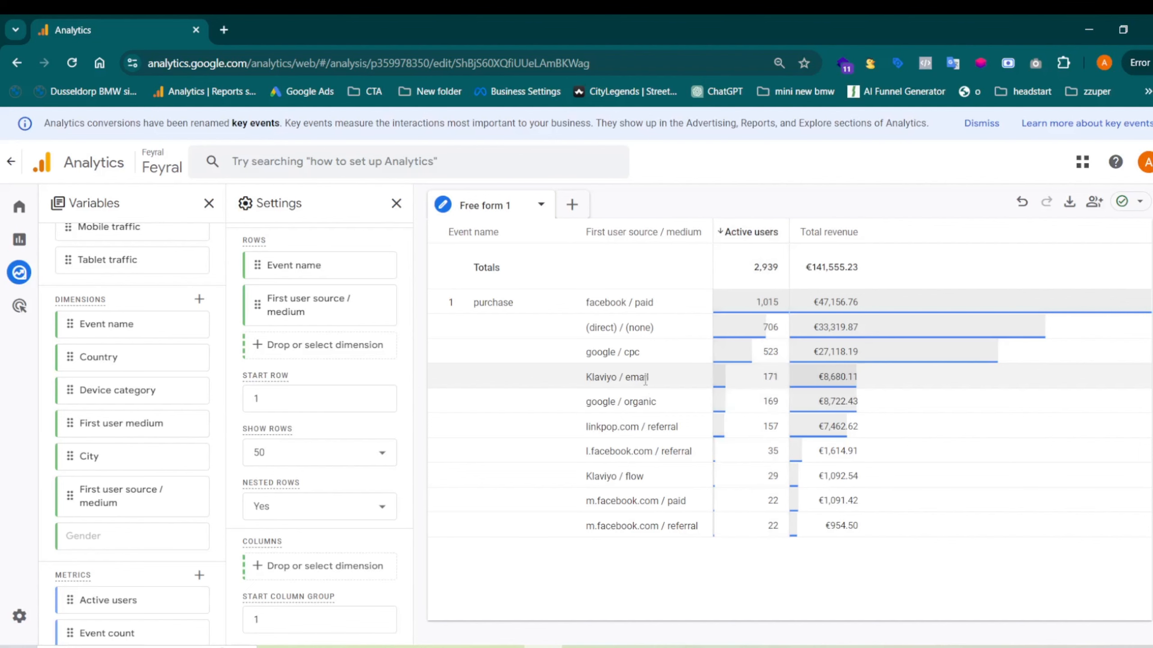
pyautogui.scroll(5, 296, 342)
pyautogui.scroll(5, 154, 319)
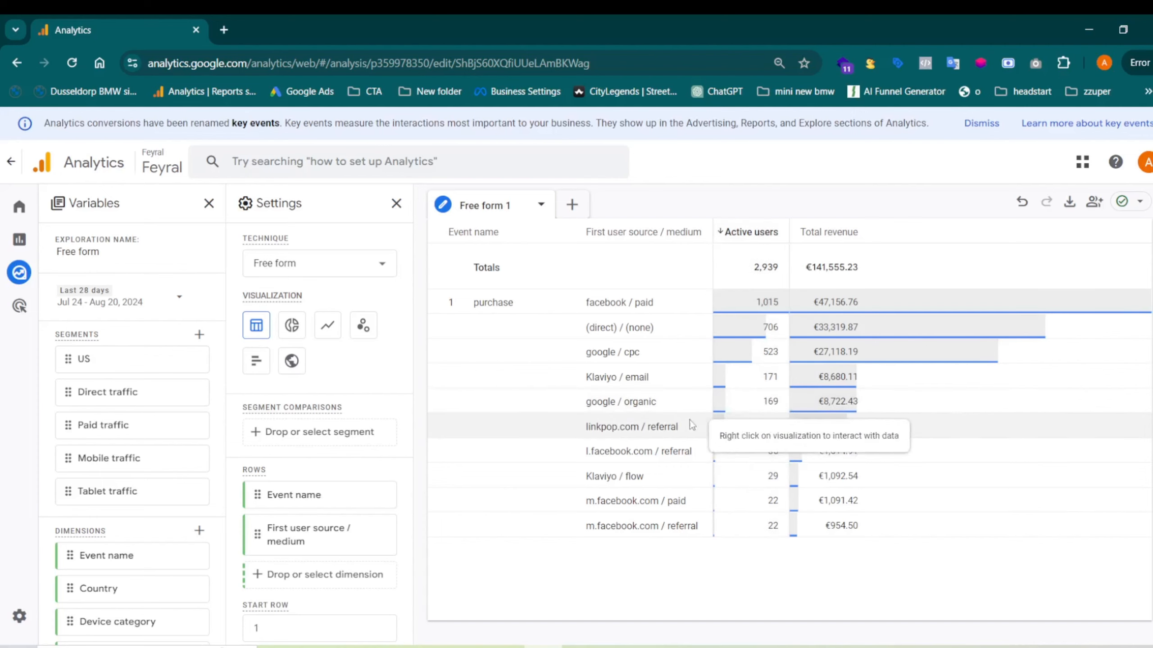
pyautogui.scroll(-8, 366, 449)
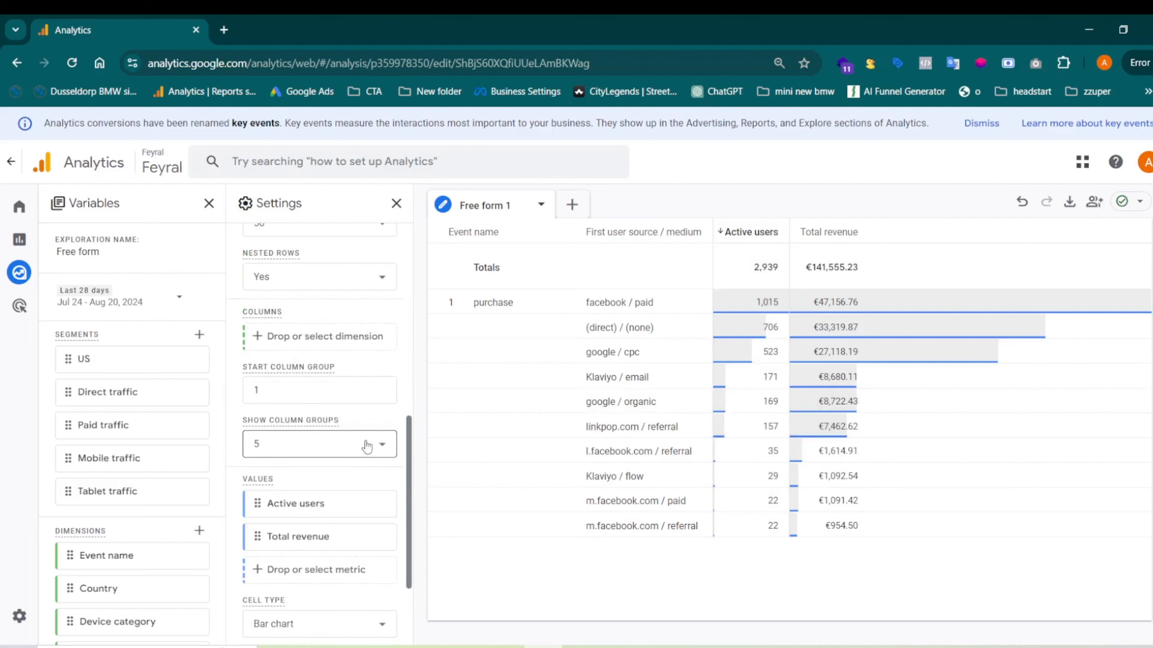
pyautogui.scroll(5, 370, 444)
pyautogui.scroll(-7, 367, 436)
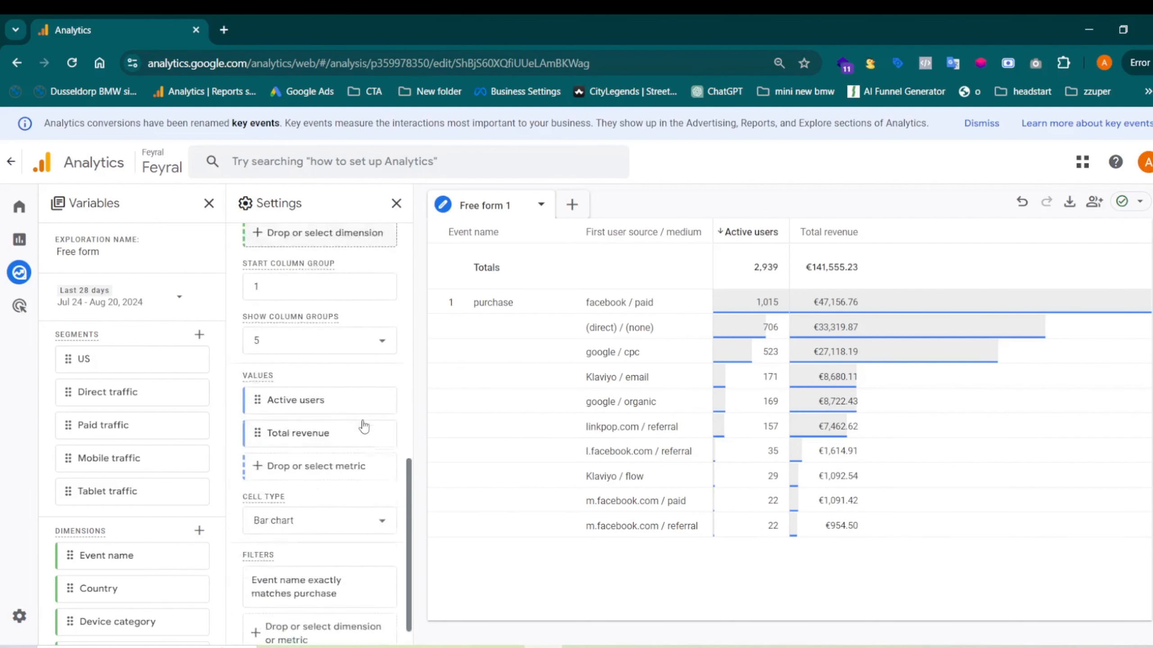
pyautogui.scroll(-1, 363, 427)
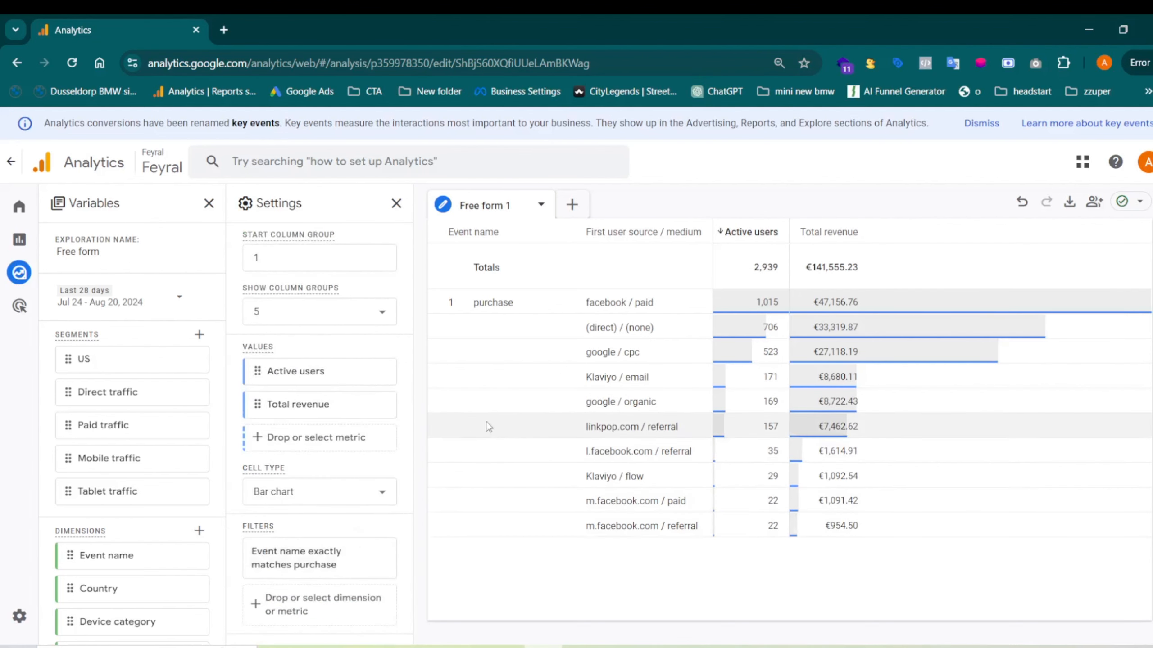
# - Remove the First user source / medium dimension from the table rows
pyautogui.scroll(10, 302, 409)
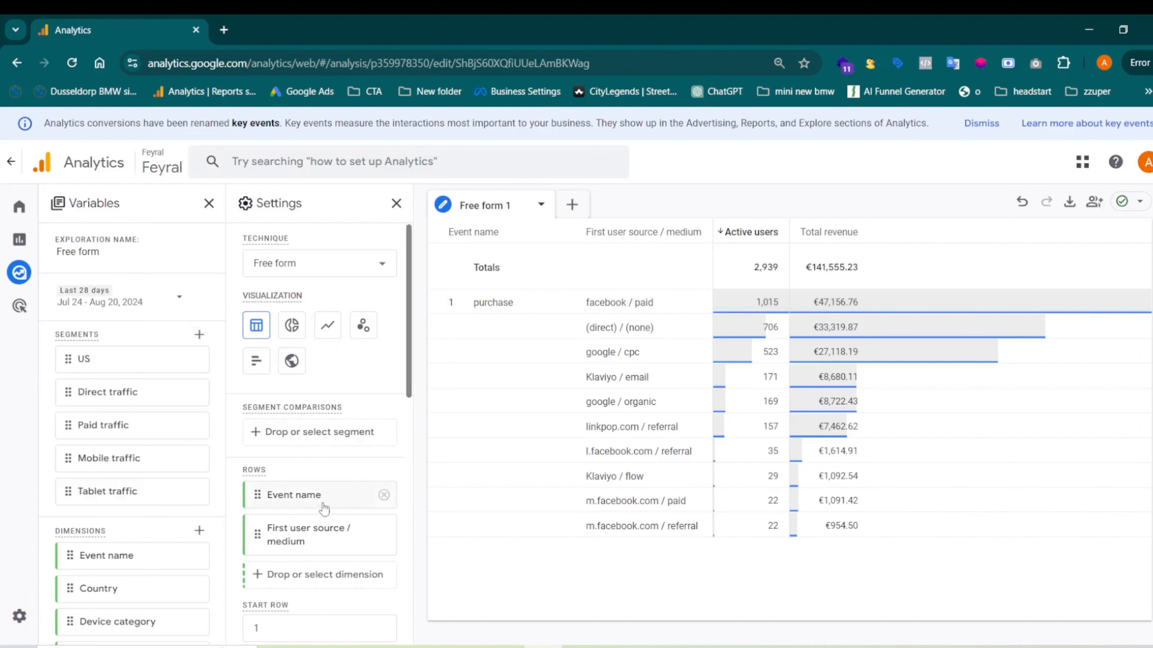
pyautogui.scroll(-5, 323, 508)
pyautogui.scroll(5, 329, 515)
pyautogui.scroll(-5, 360, 512)
pyautogui.scroll(2, 359, 431)
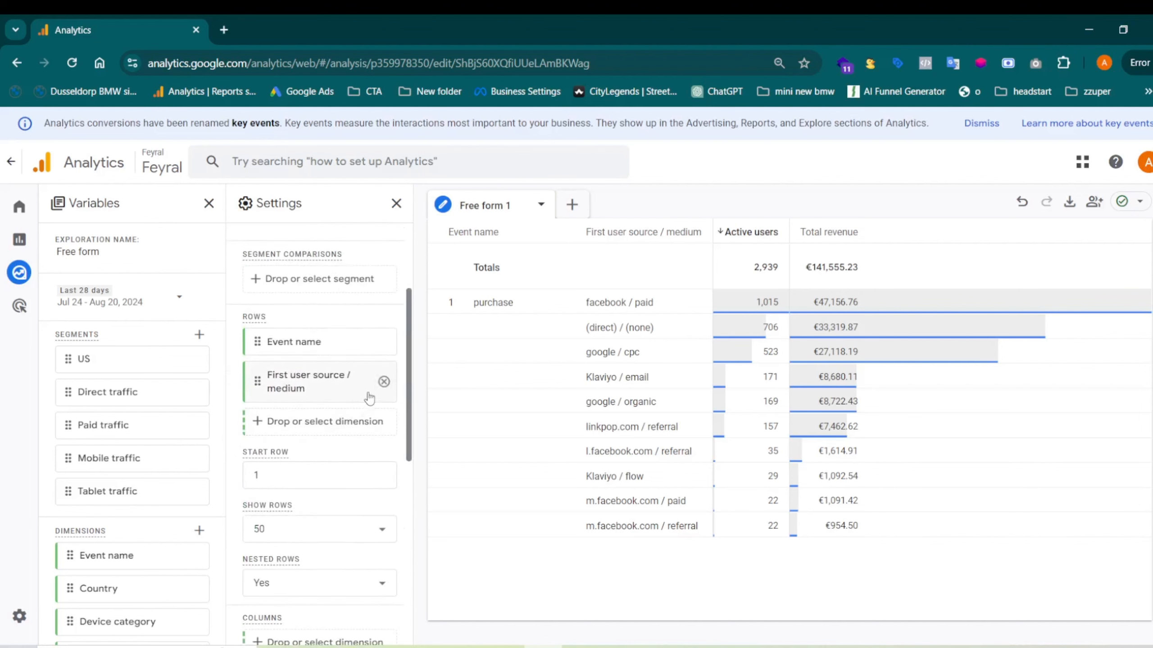
pyautogui.click(385, 382)
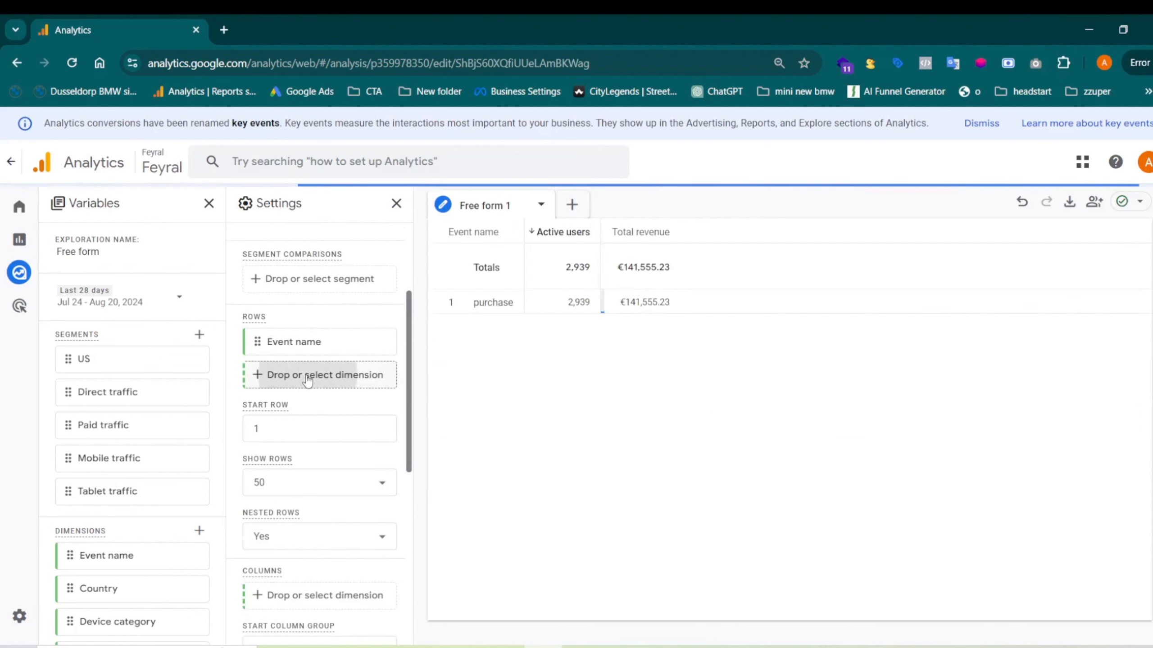
# - Add Country to the table rows below Event name and compare the purchase revenue of Italy and the United Kingdom
pyautogui.click(307, 380)
pyautogui.click(359, 431)
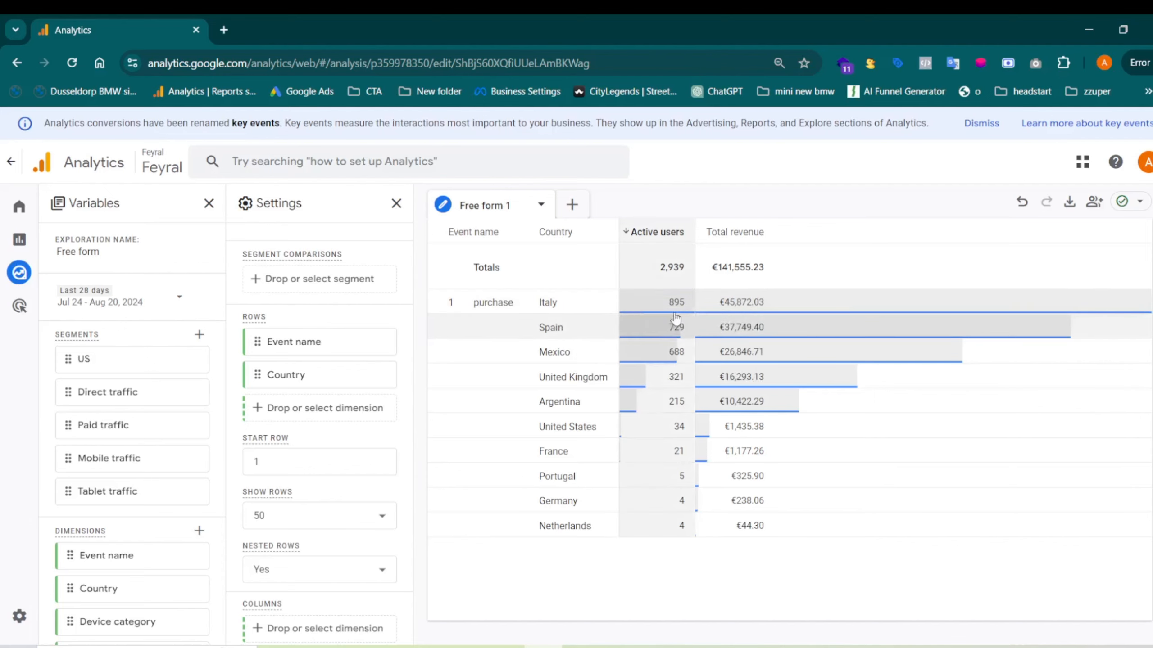
pyautogui.moveTo(729, 304); pyautogui.dragTo(717, 311)
pyautogui.click(717, 311)
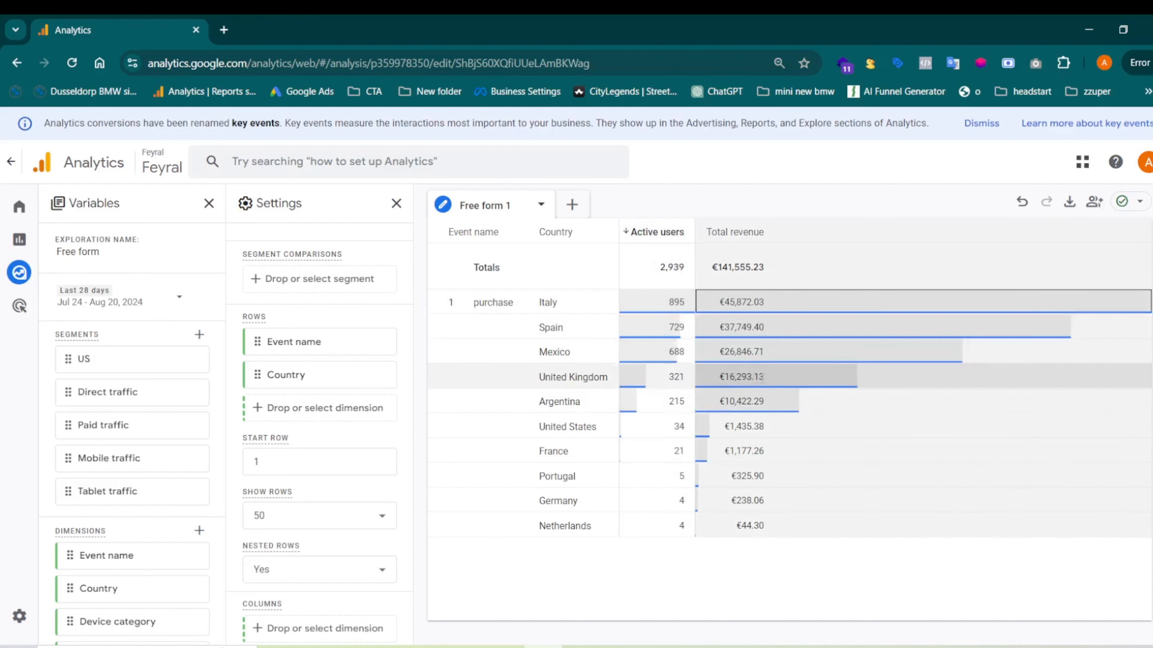
pyautogui.moveTo(764, 377); pyautogui.dragTo(718, 380)
pyautogui.click(717, 382)
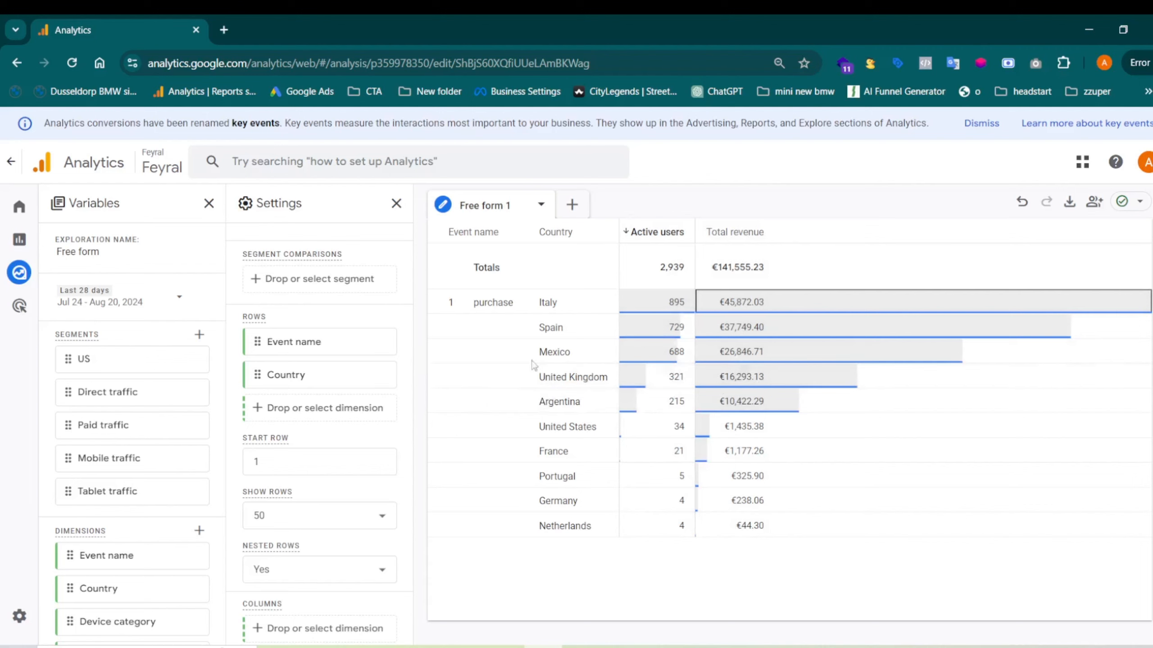
pyautogui.doubleClick(552, 302)
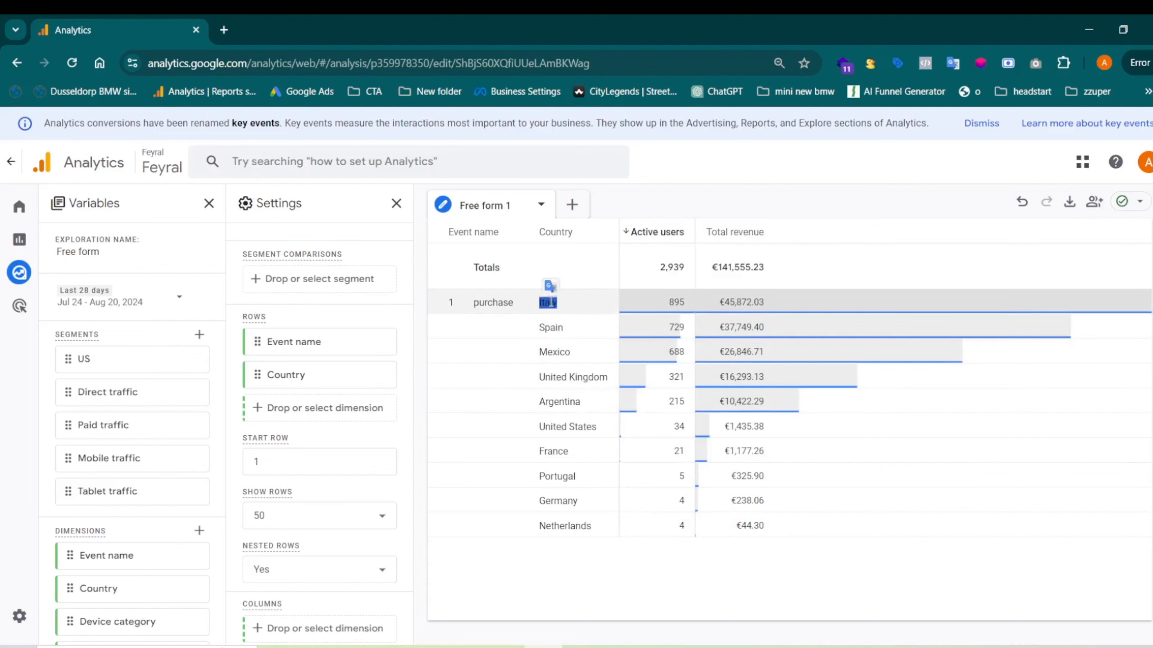
pyautogui.click(552, 302)
# - Add a filter so that Country exactly matches United Kingdom
pyautogui.scroll(-9, 338, 517)
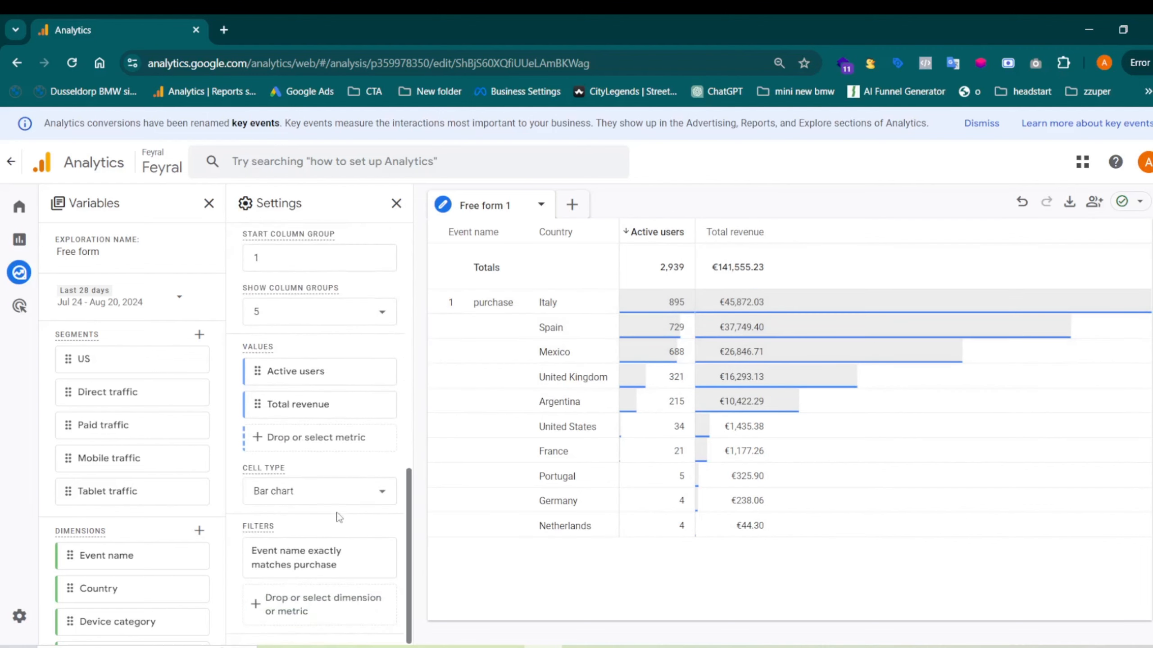
pyautogui.click(318, 601)
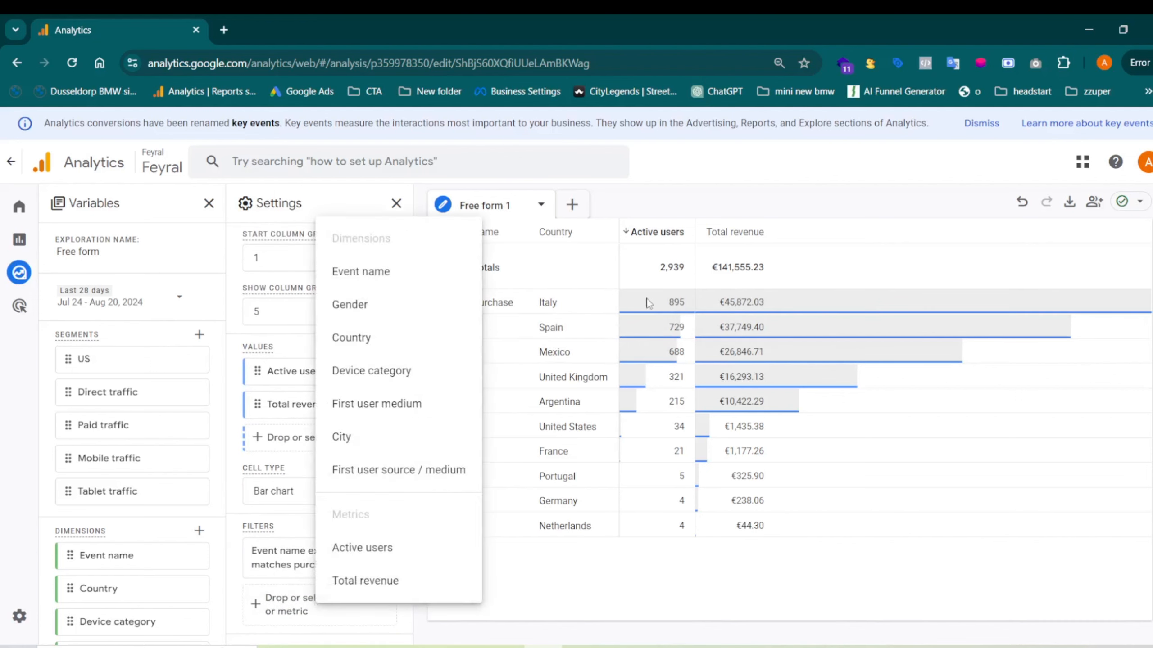
pyautogui.click(378, 338)
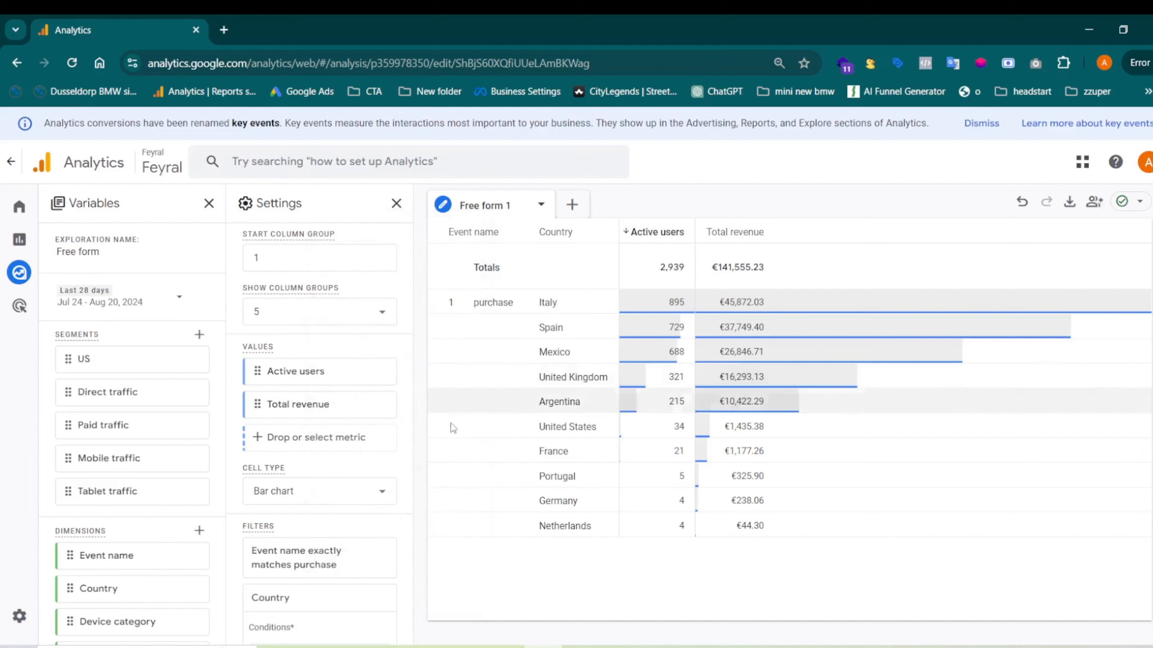
pyautogui.click(326, 480)
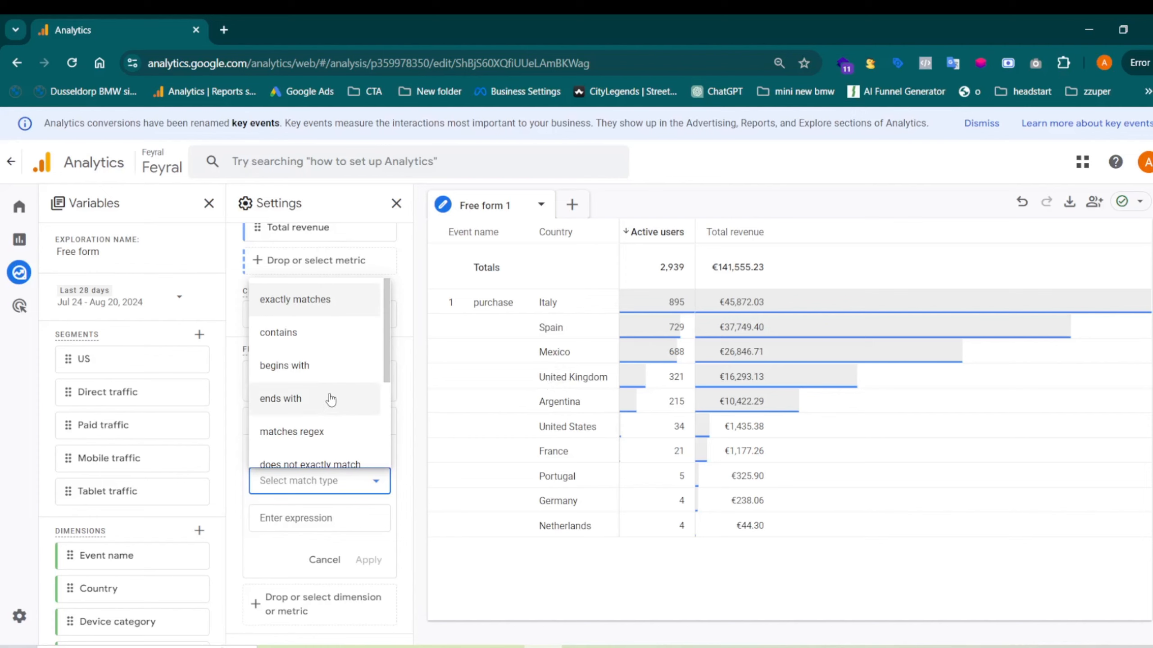
pyautogui.scroll(-3, 335, 372)
pyautogui.scroll(3, 335, 368)
pyautogui.click(308, 299)
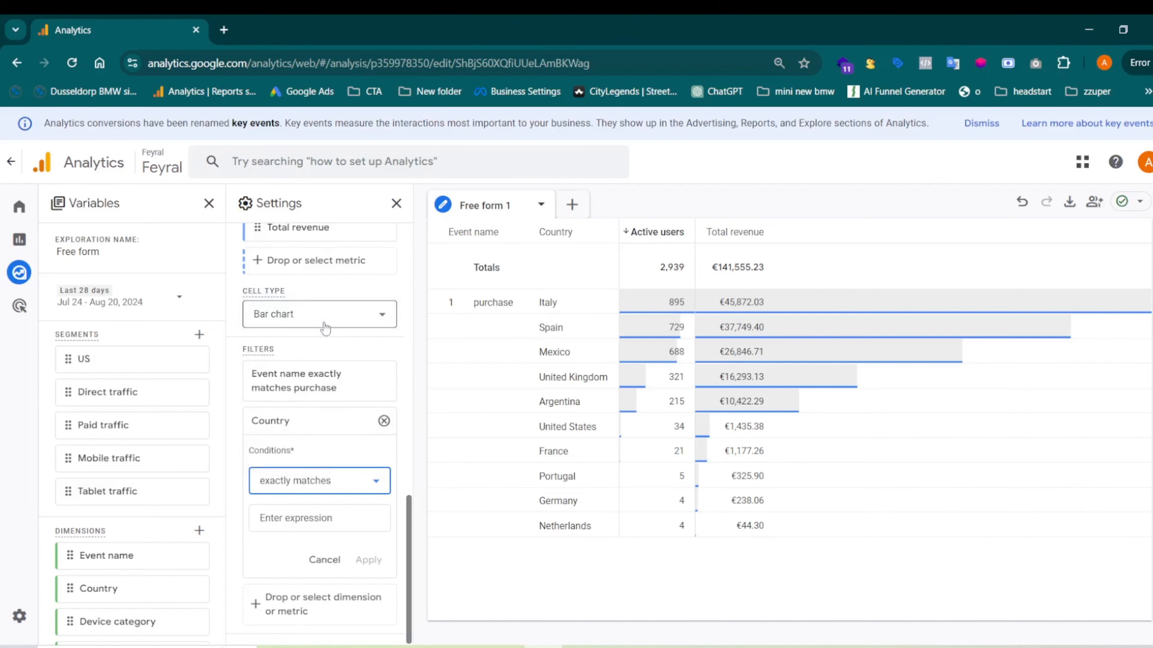
pyautogui.click(307, 518)
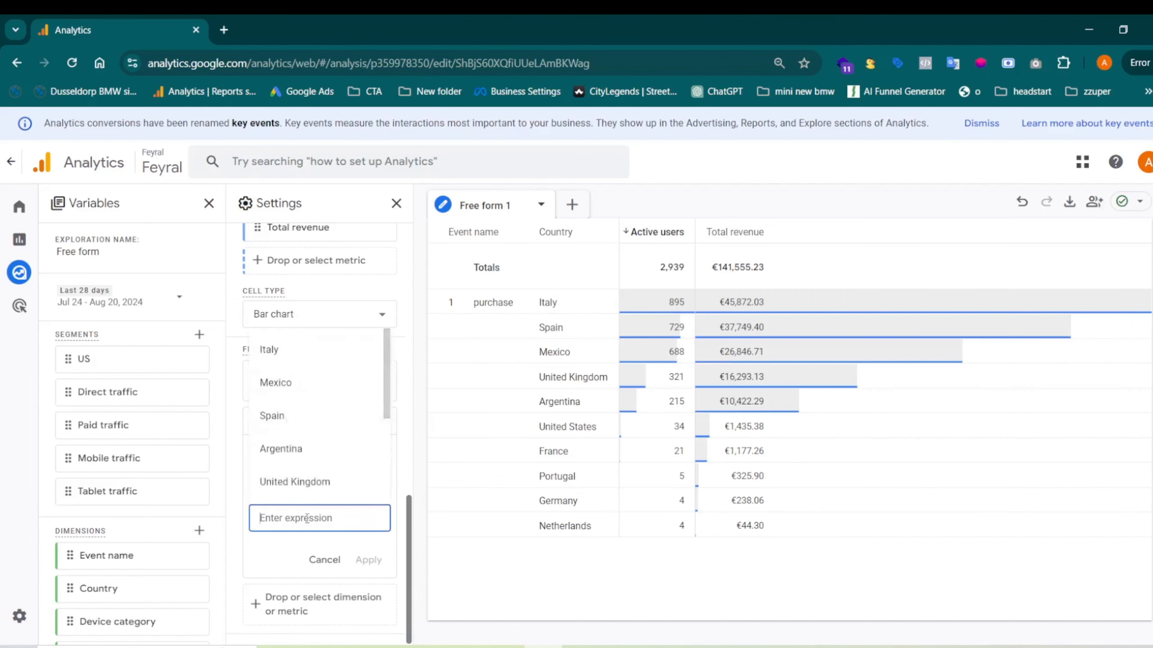
pyautogui.click(308, 480)
pyautogui.click(367, 559)
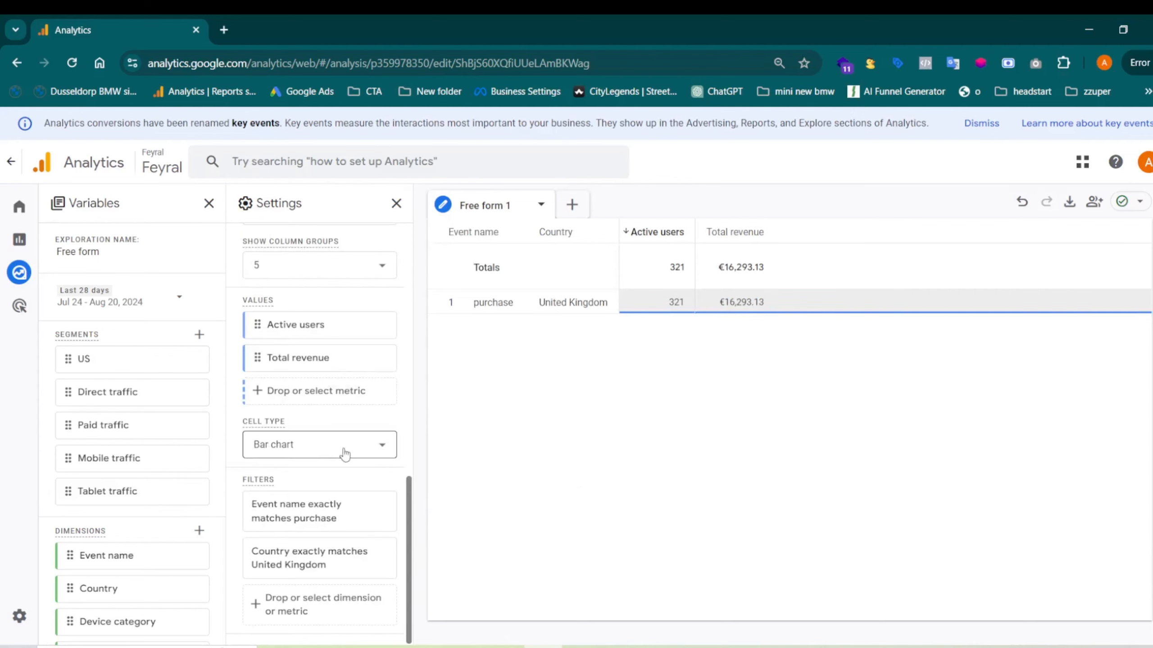
# - Add City to the table rows below Country and examine the purchase figures for London and Birmingham
pyautogui.scroll(5, 319, 424)
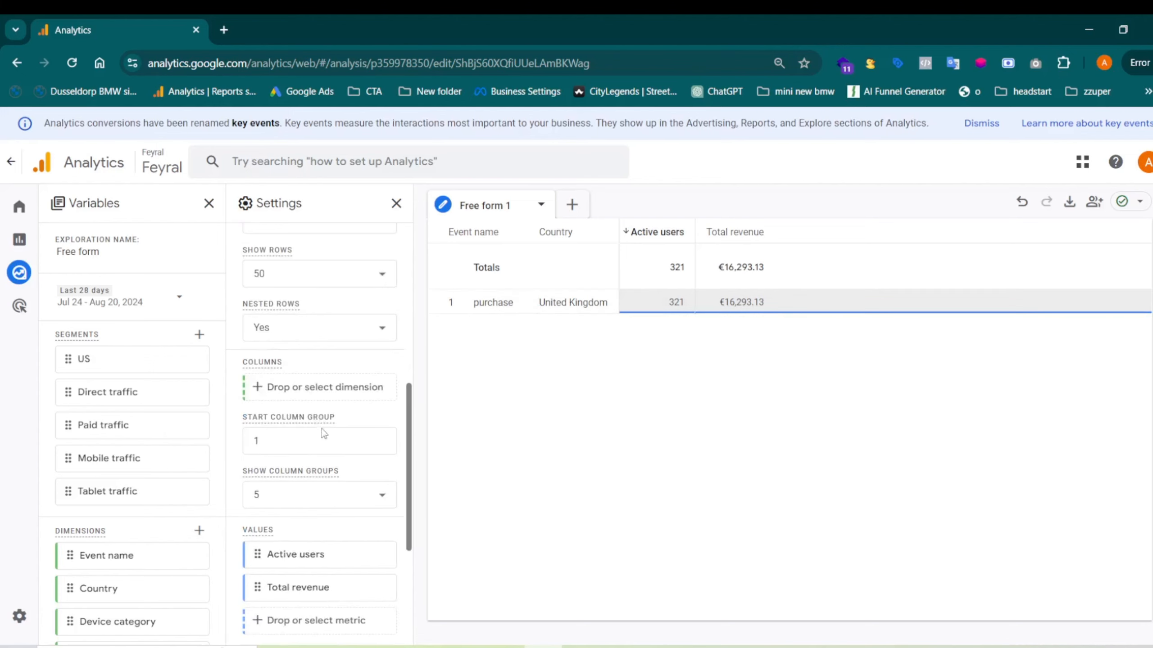
pyautogui.scroll(3, 319, 424)
pyautogui.scroll(5, 319, 422)
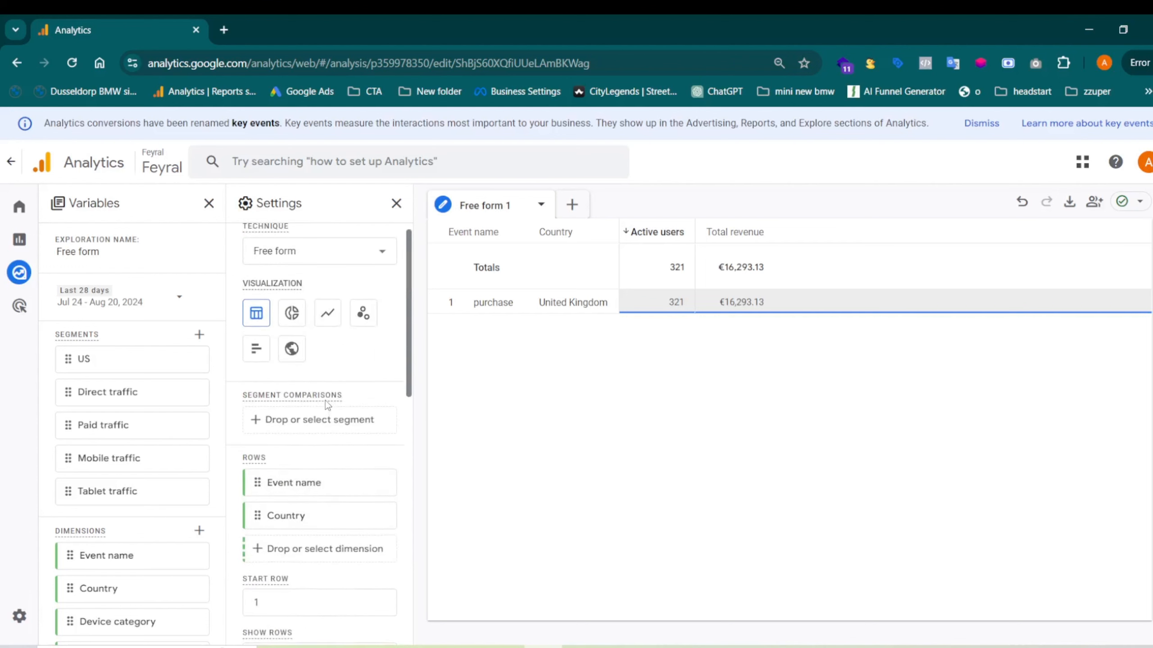
pyautogui.click(336, 548)
pyautogui.click(363, 492)
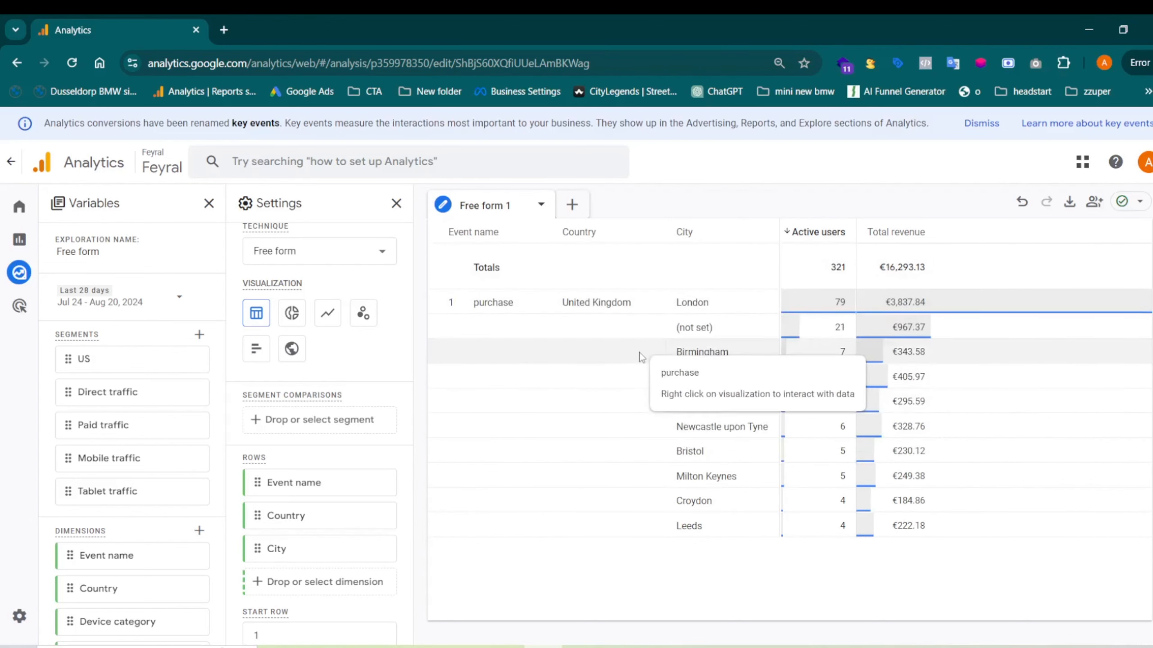
pyautogui.doubleClick(679, 303)
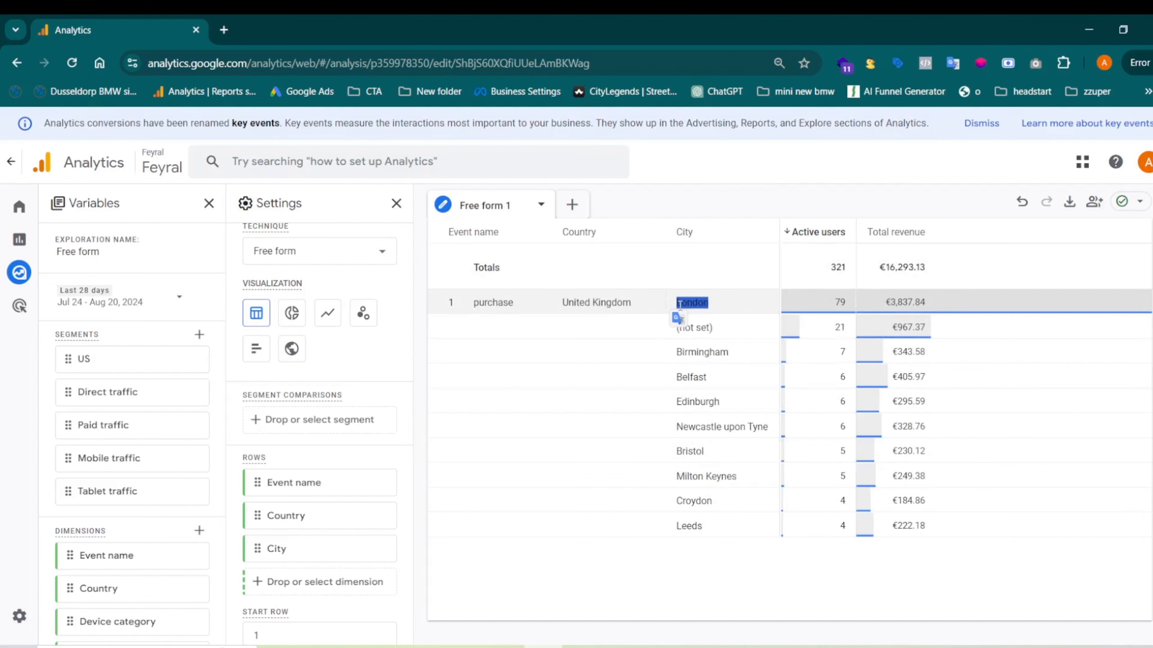
pyautogui.doubleClick(695, 352)
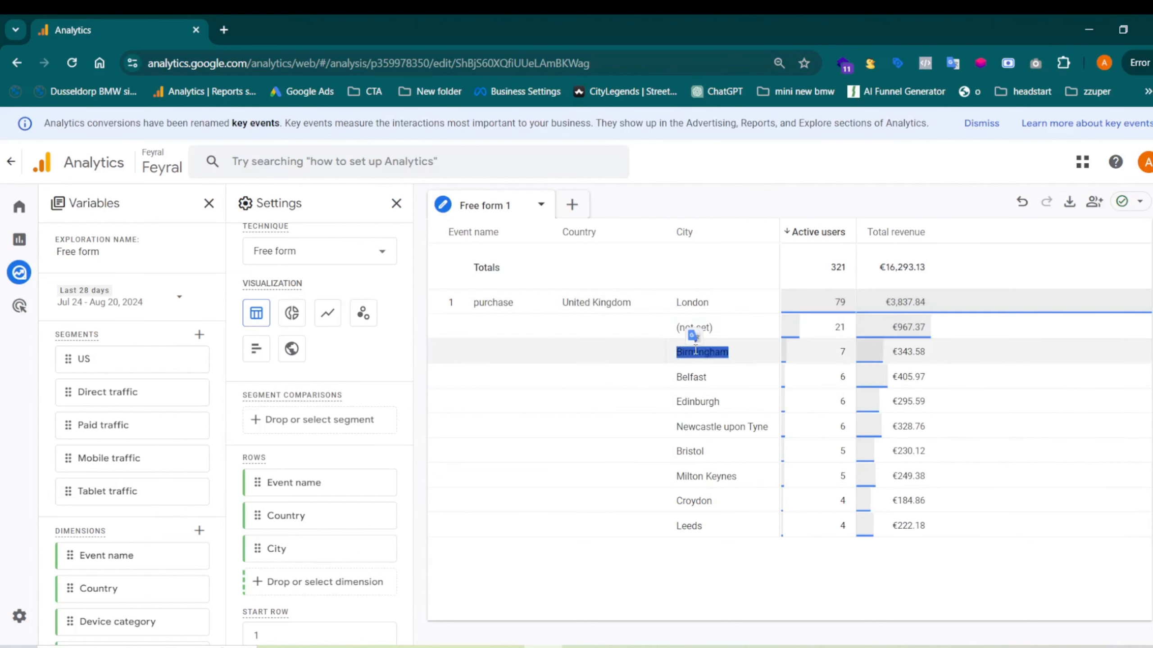
pyautogui.click(691, 303)
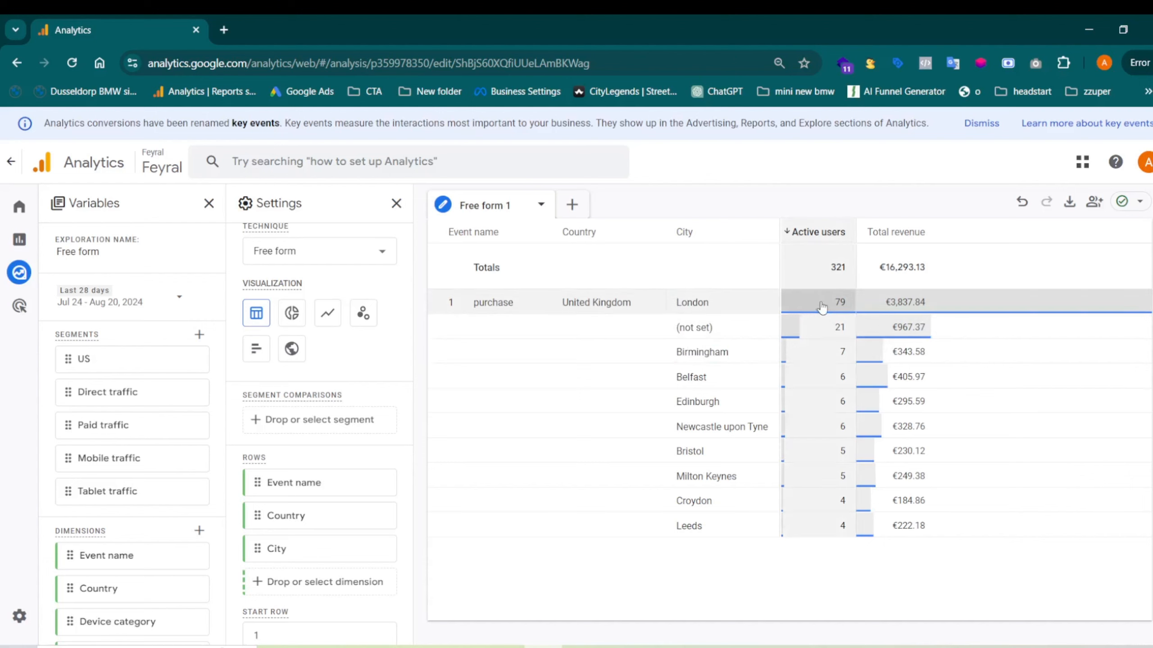
pyautogui.doubleClick(840, 303)
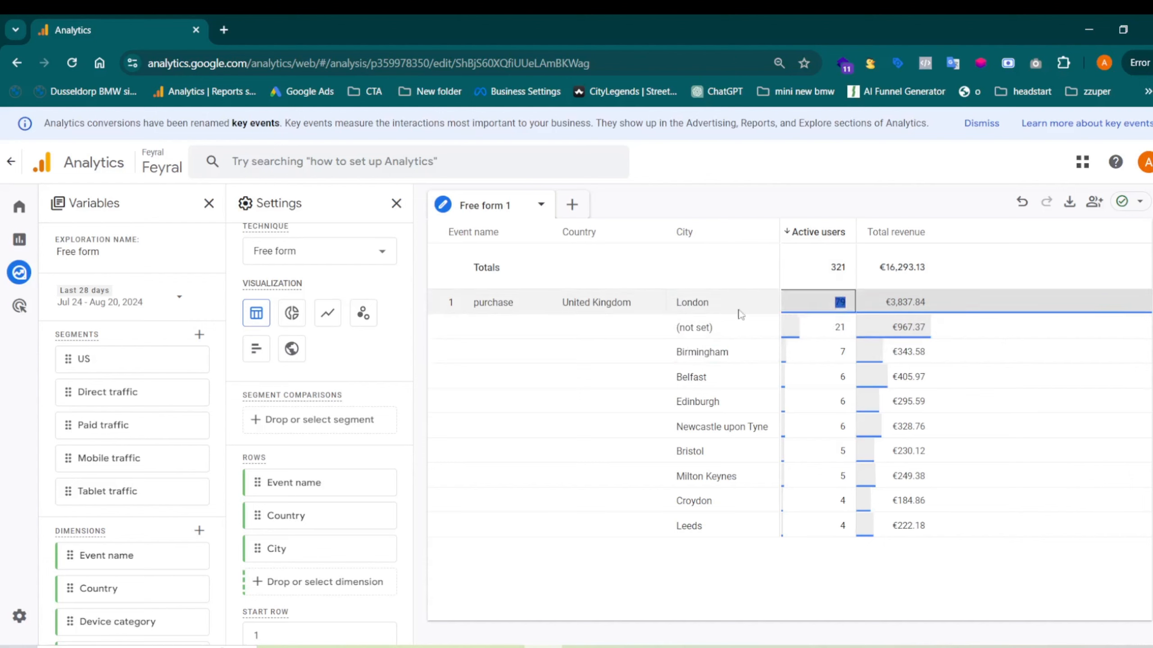
pyautogui.click(841, 302)
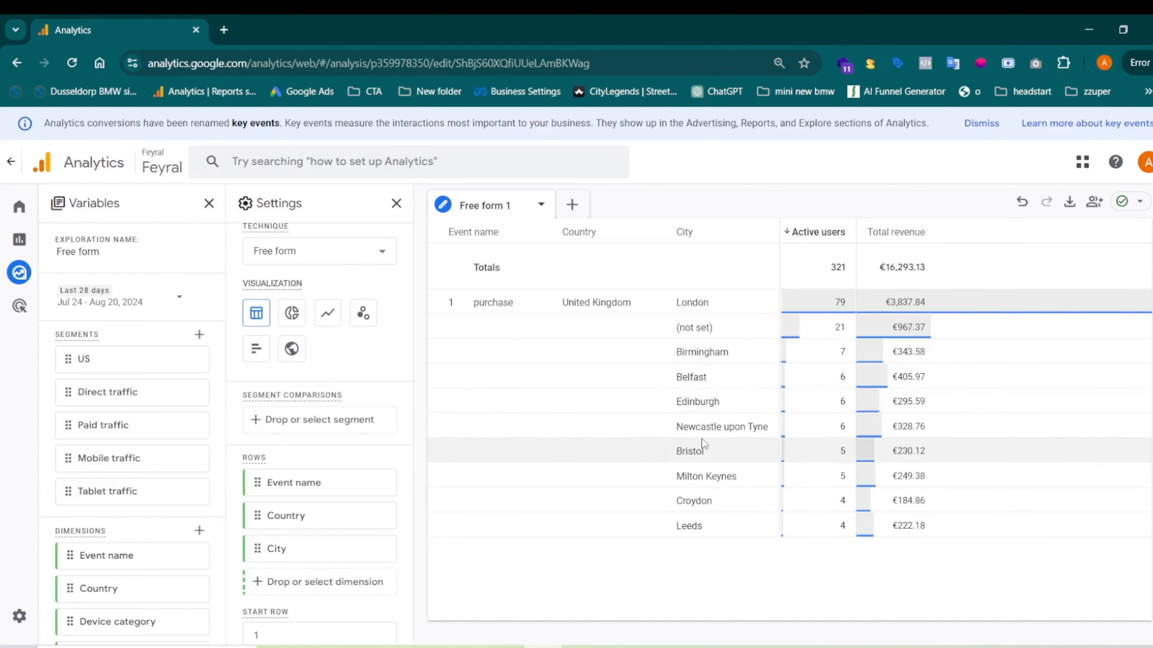
# - Remove the Event name, Country and City dimensions from the table rows
pyautogui.scroll(1, 326, 526)
pyautogui.scroll(-5, 329, 525)
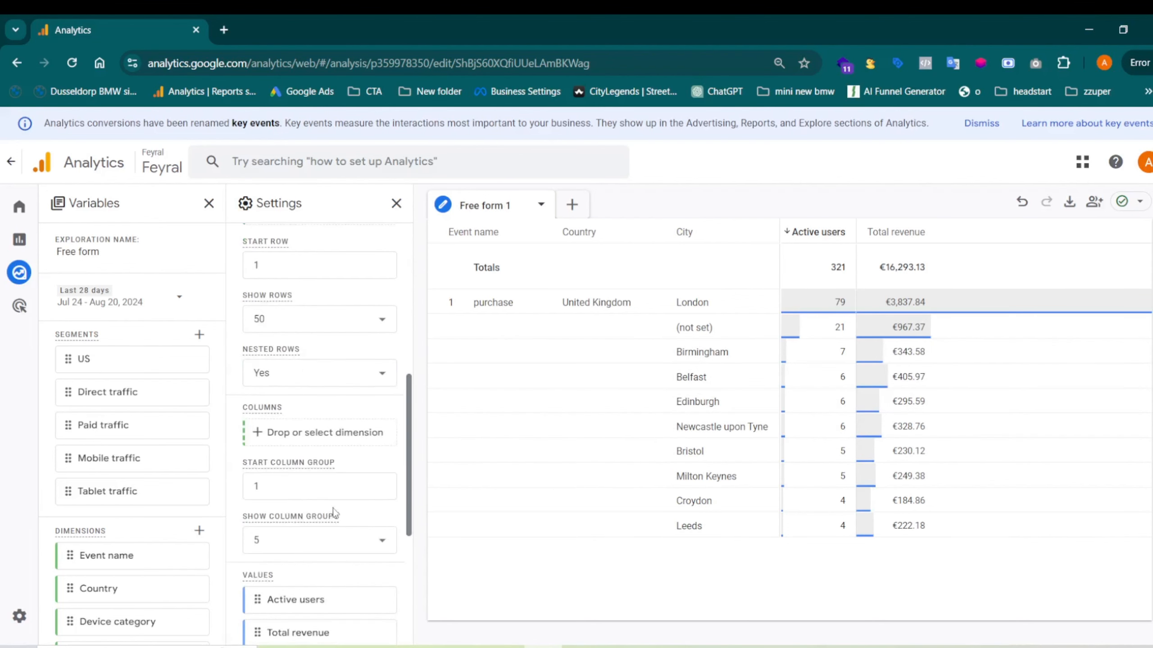
pyautogui.scroll(5, 334, 504)
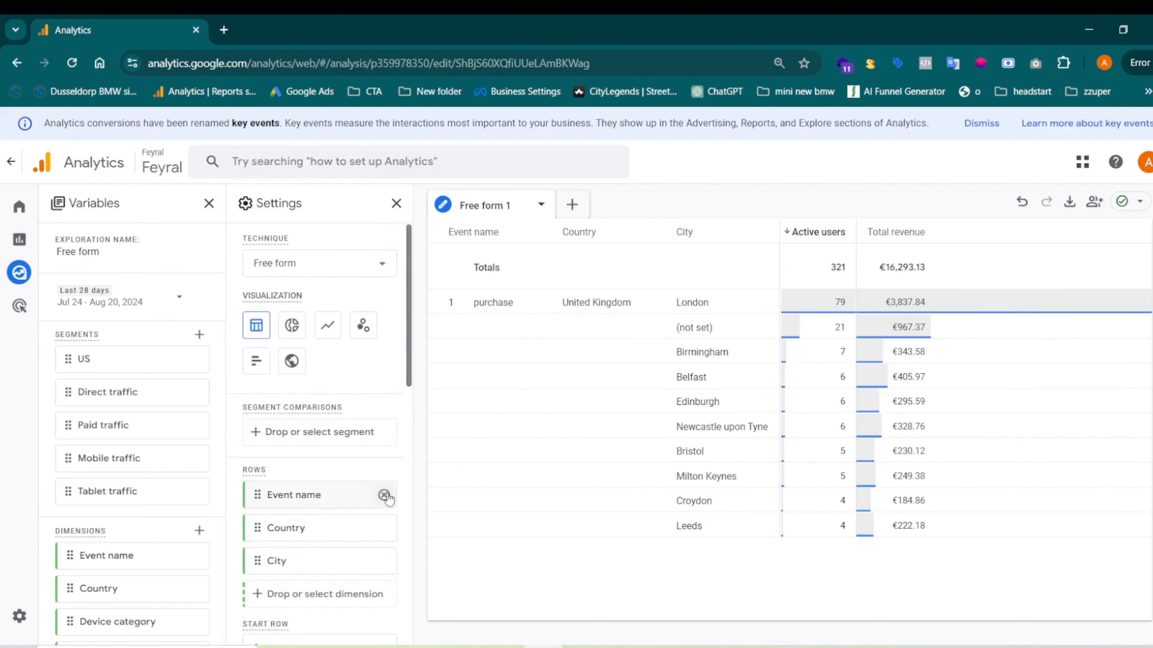
pyautogui.click(384, 495)
pyautogui.click(384, 494)
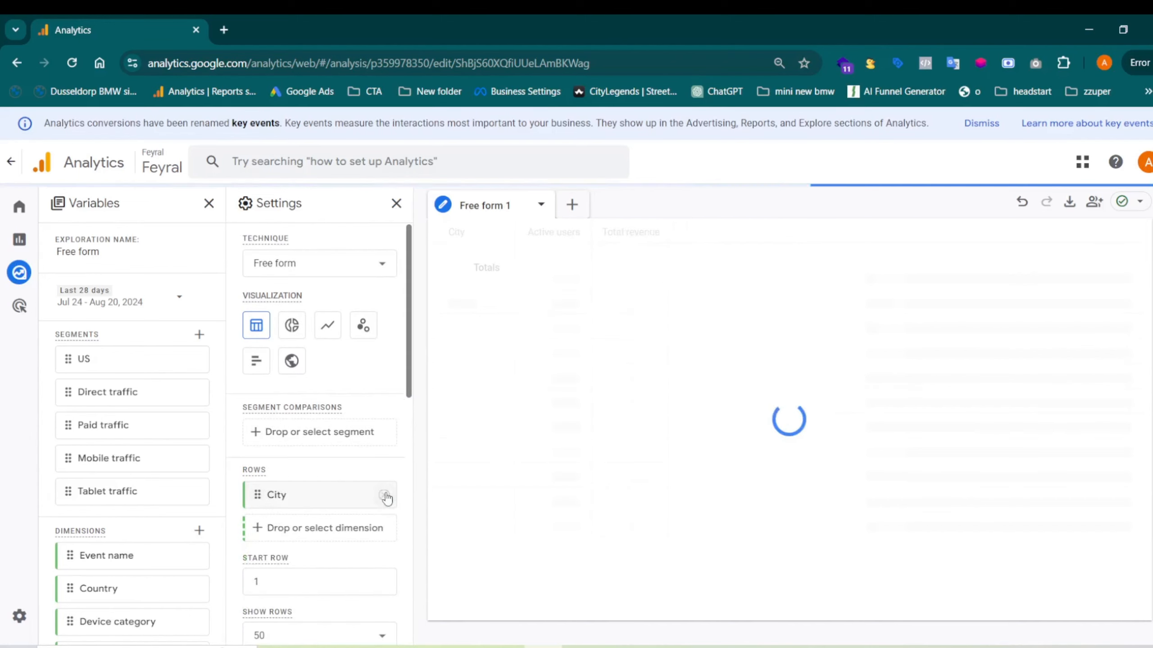
pyautogui.click(384, 495)
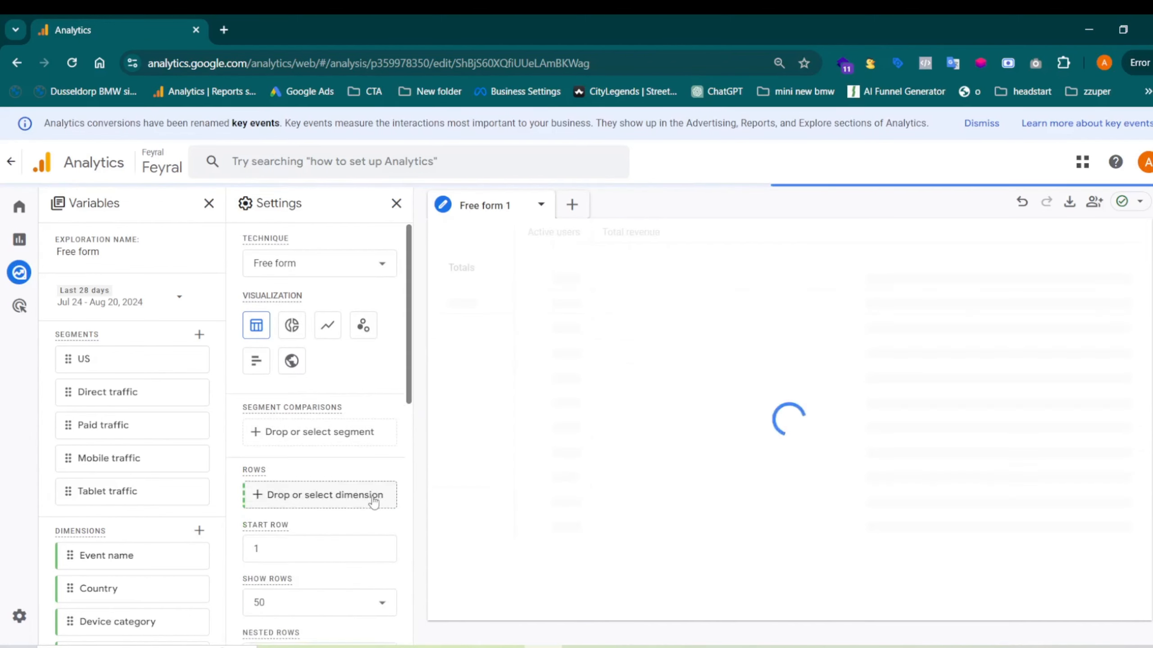
# - Add Device category to the table rows to break down the filtered purchases by device
pyautogui.scroll(-3, 375, 501)
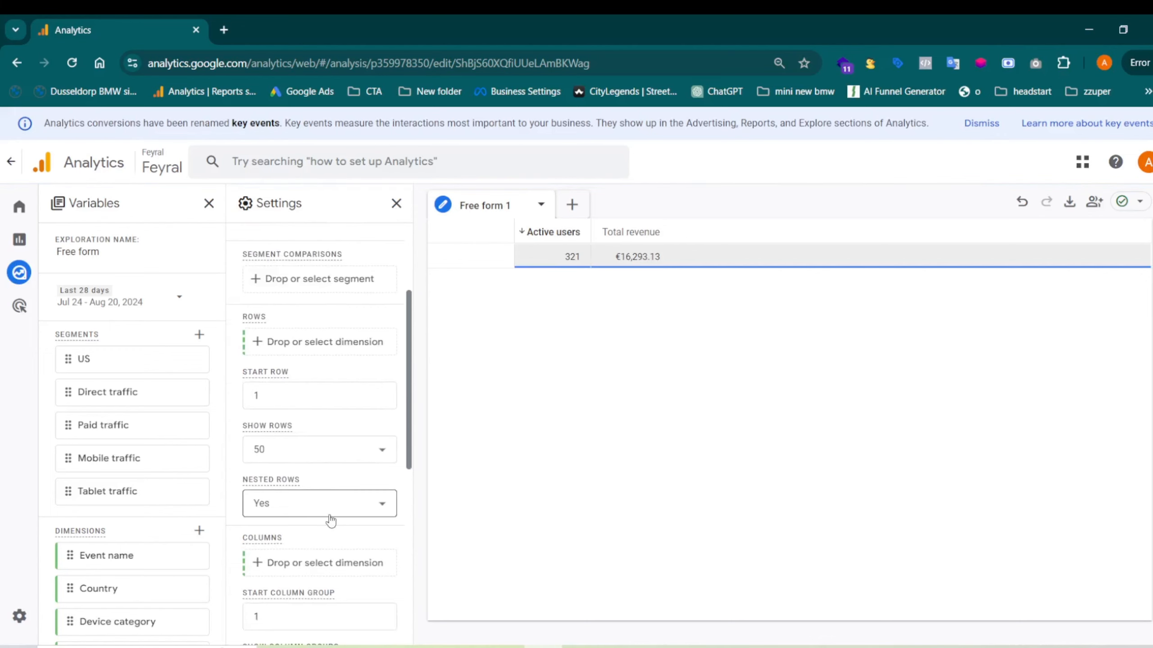
pyautogui.scroll(3, 333, 519)
pyautogui.click(318, 417)
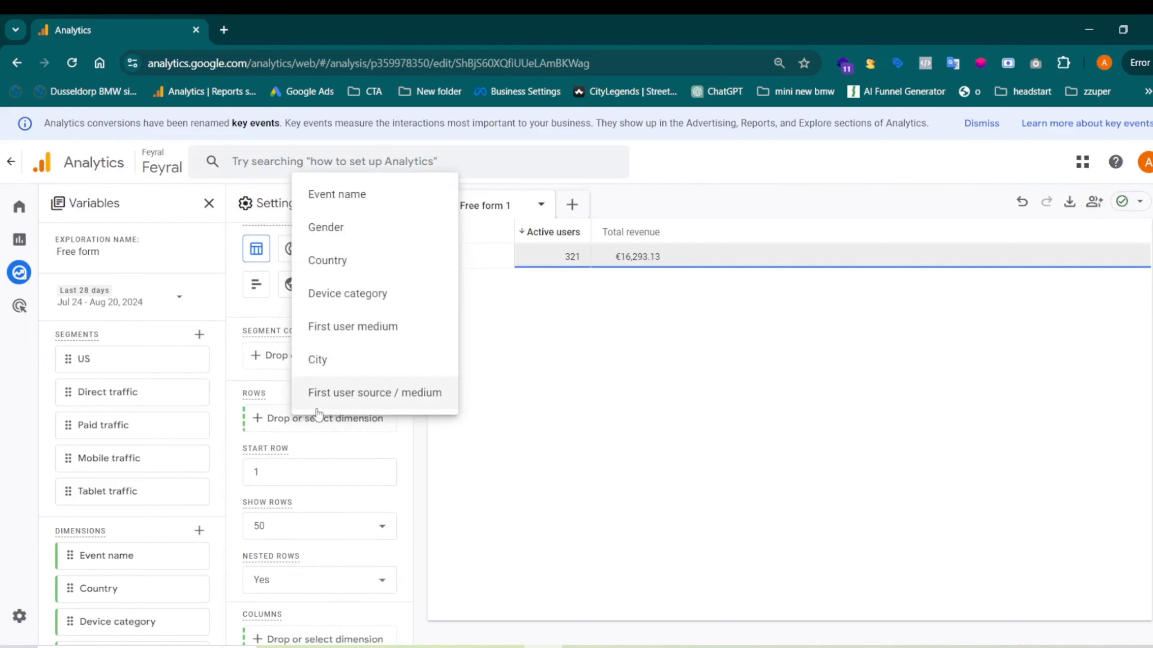
pyautogui.click(347, 293)
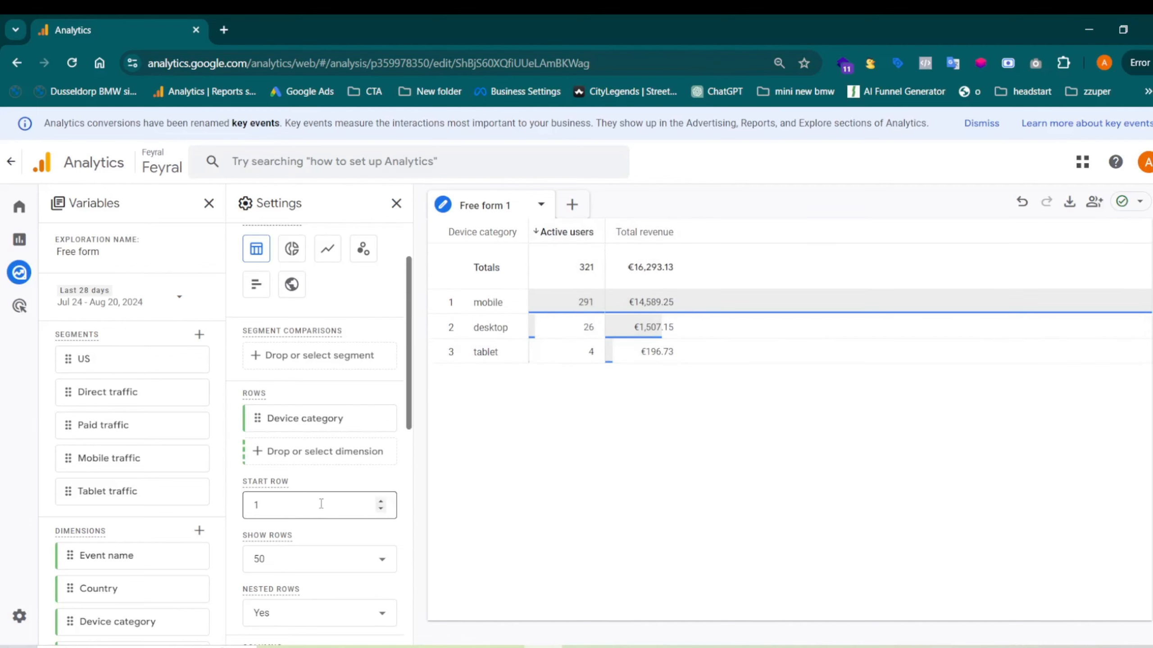
# - Remove the Device category dimension from the table rows
pyautogui.scroll(2, 313, 470)
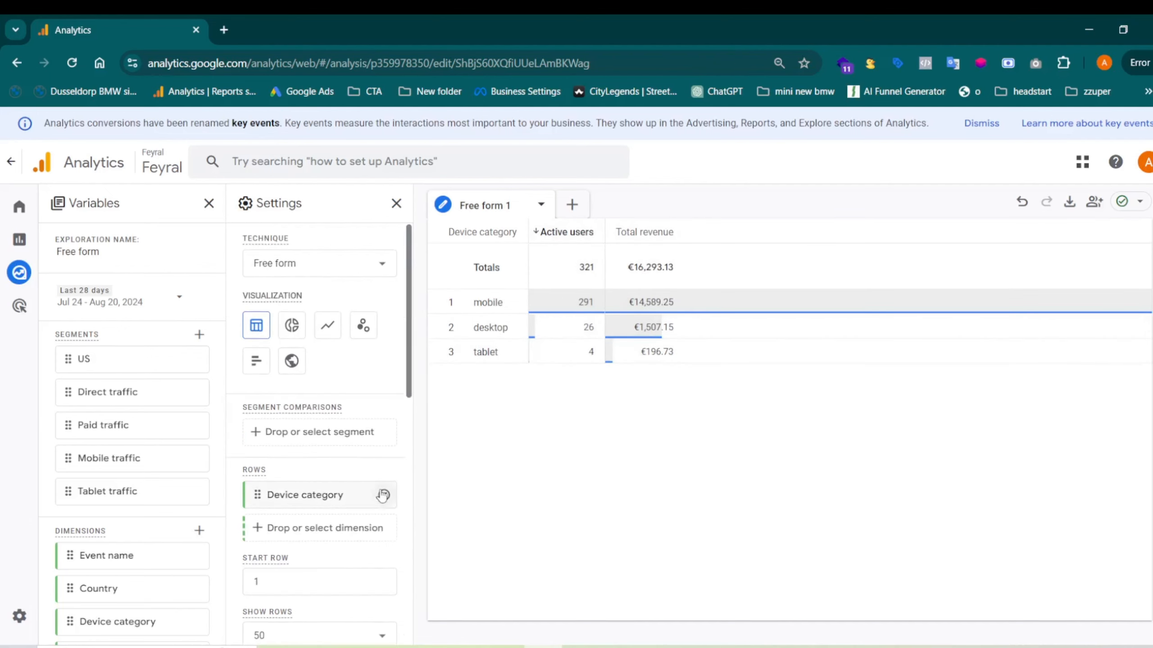
pyautogui.click(384, 494)
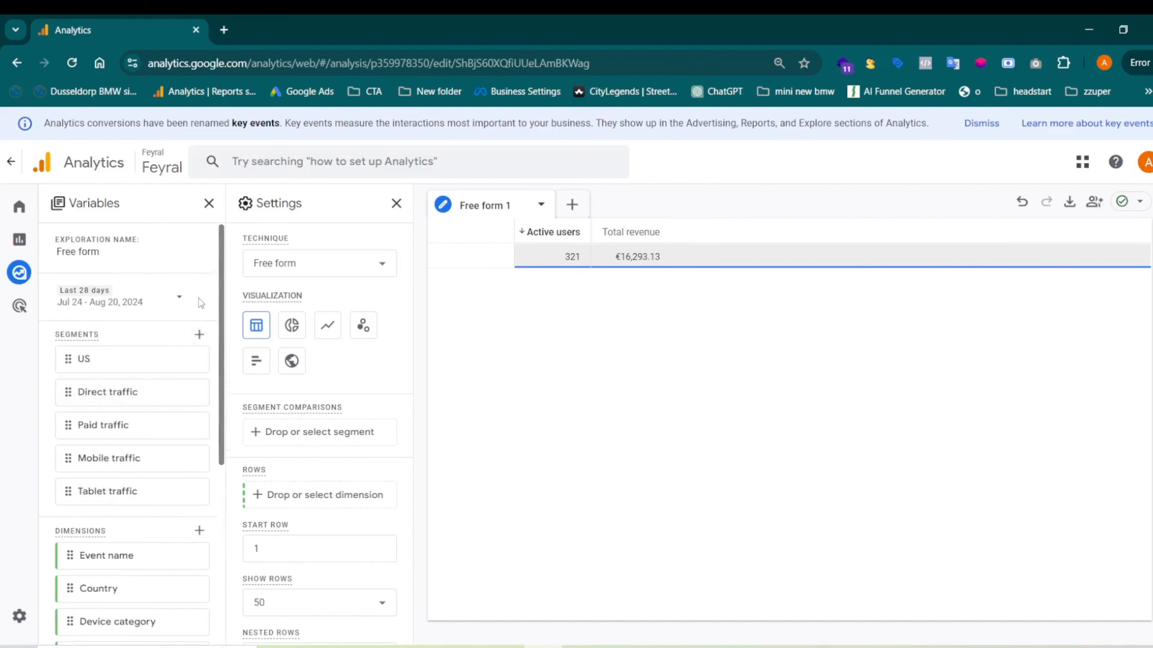
# - Search the available dimensions for "oper" and import Operating system into the exploration's variables
pyautogui.scroll(-1, 180, 385)
pyautogui.scroll(-3, 180, 385)
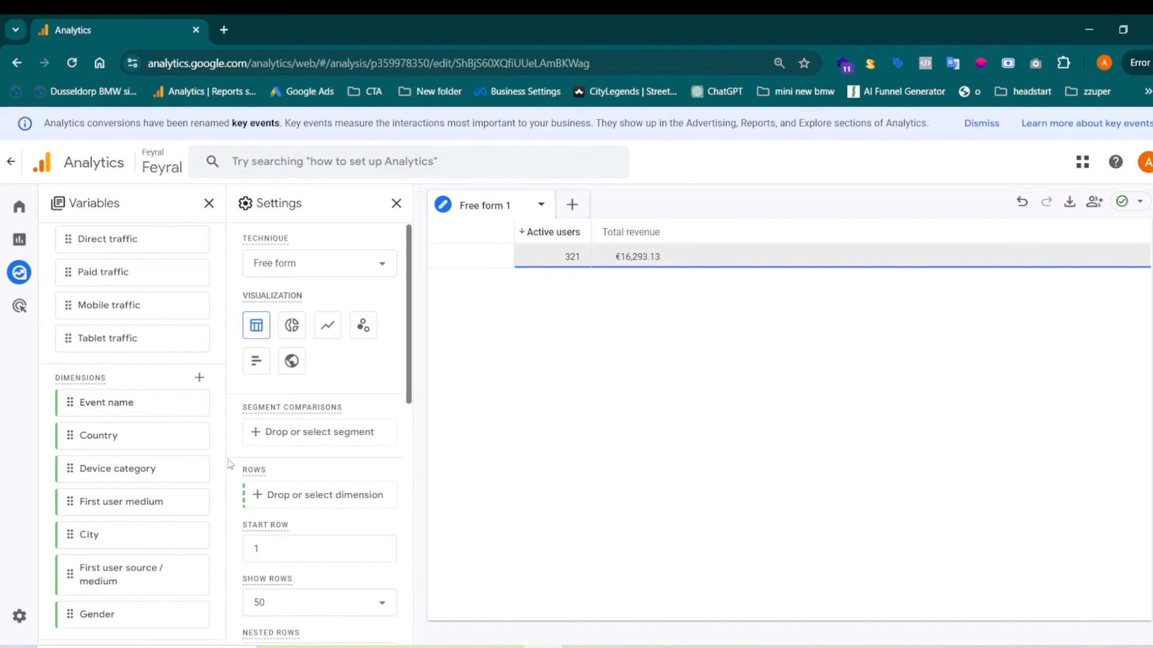
pyautogui.scroll(4, 154, 430)
pyautogui.click(199, 530)
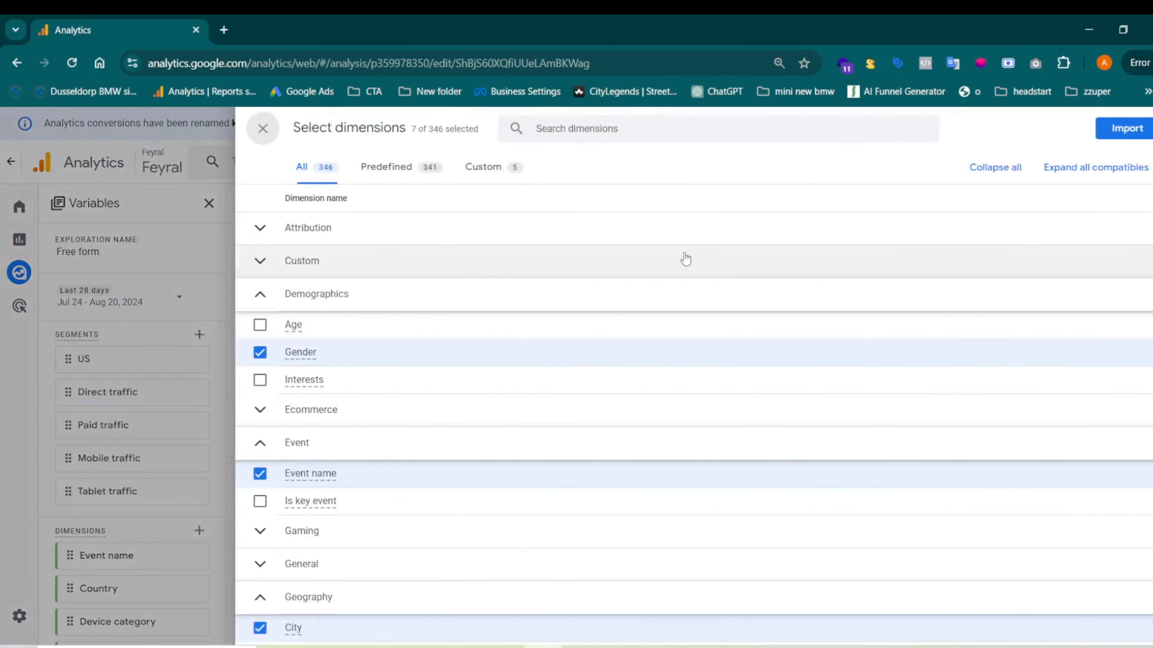
pyautogui.click(570, 129)
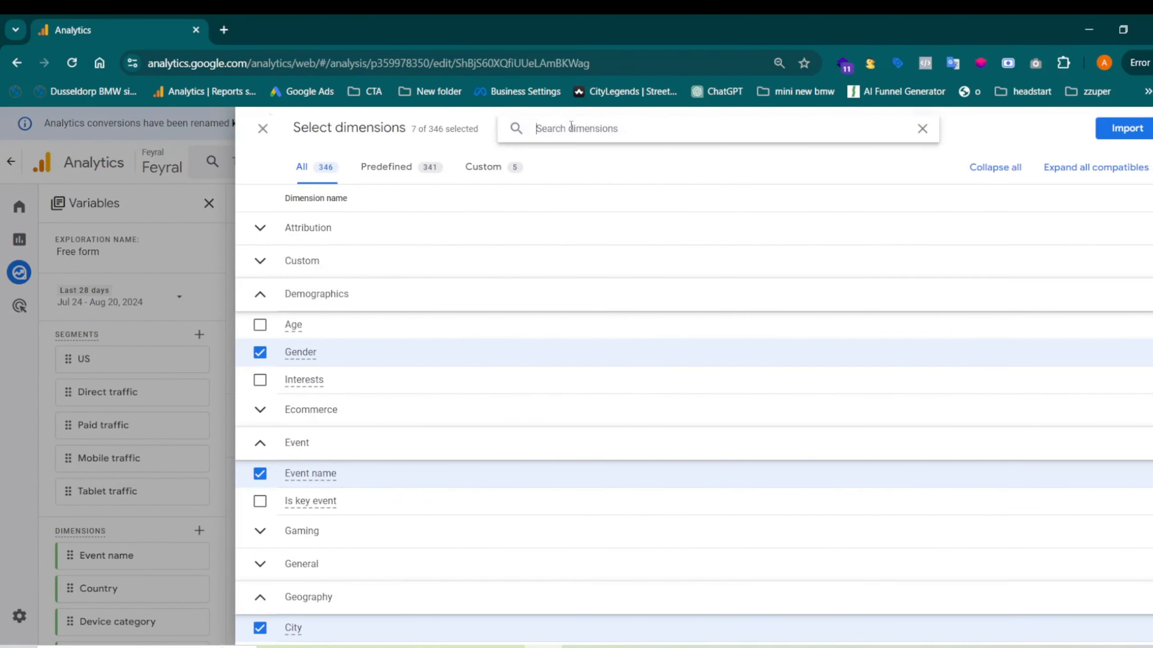
pyautogui.write('oper')
pyautogui.click(279, 268)
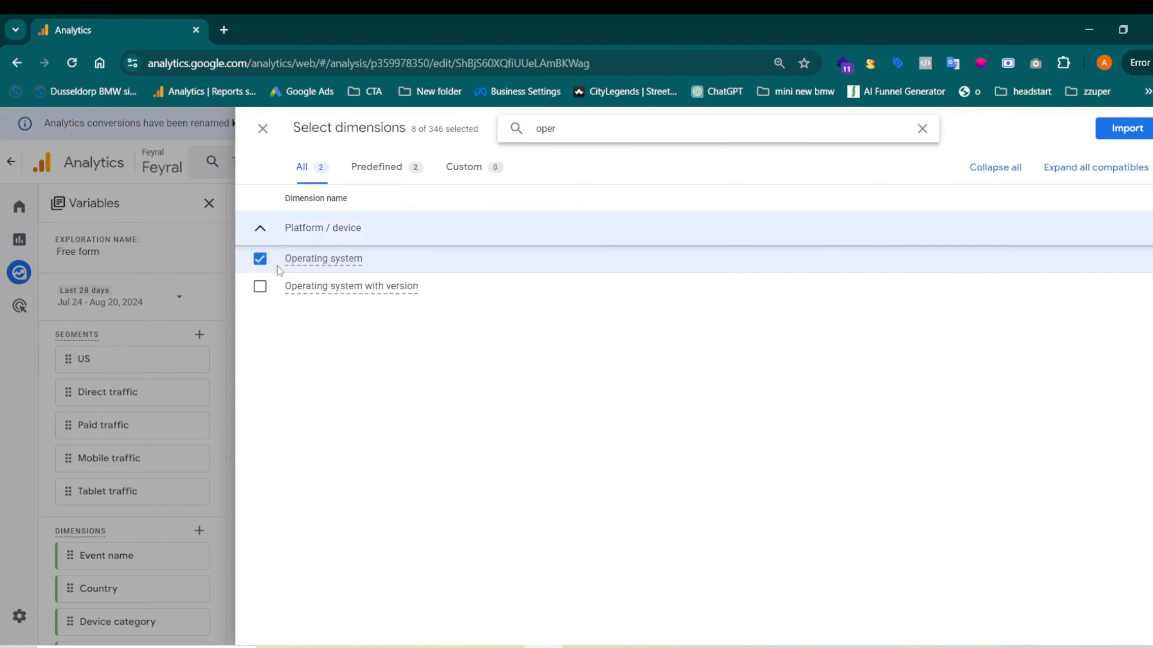
pyautogui.click(1125, 127)
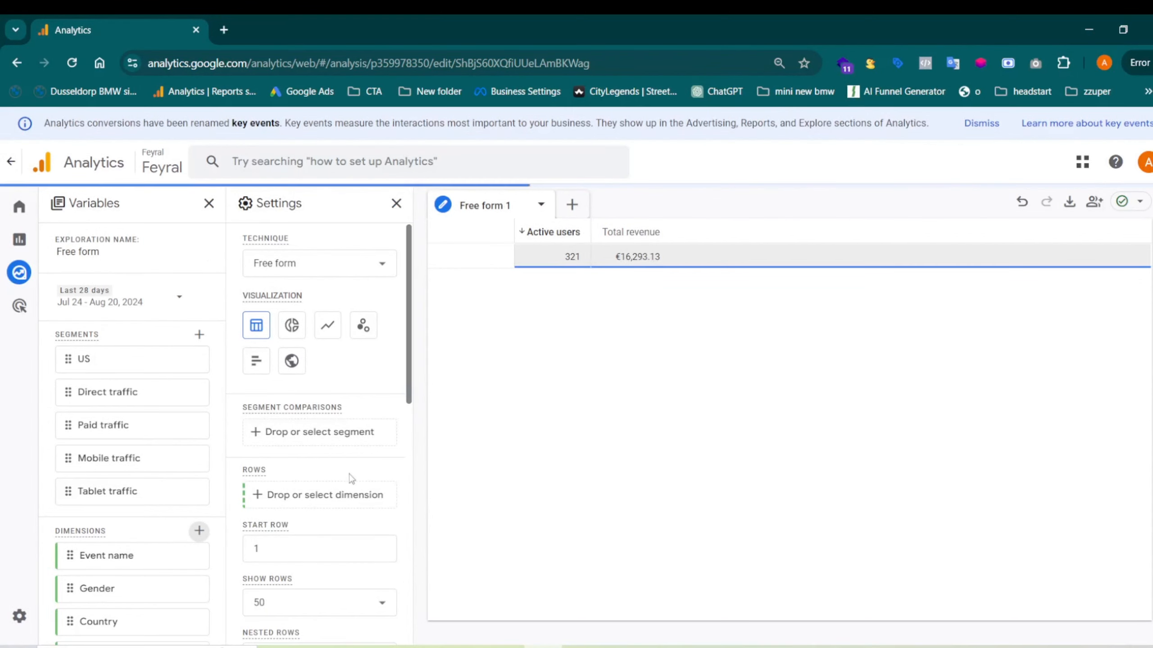
# - Add Operating system to the table rows to break down the filtered purchase users and revenue by operating system
pyautogui.scroll(-3, 327, 409)
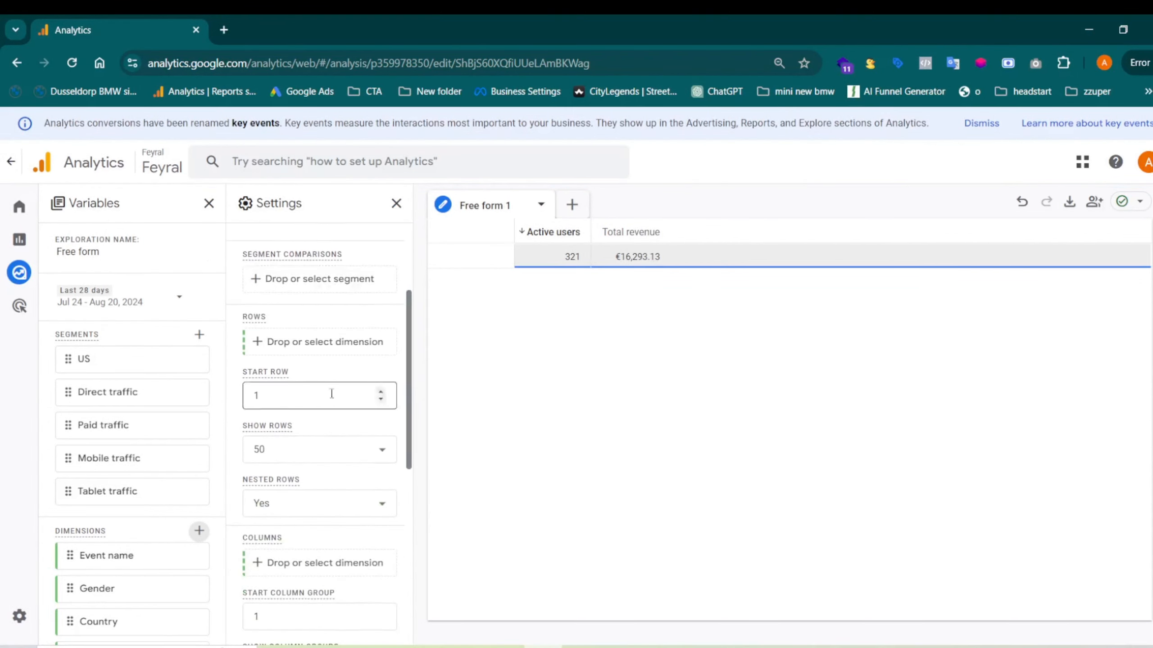
pyautogui.scroll(2, 305, 359)
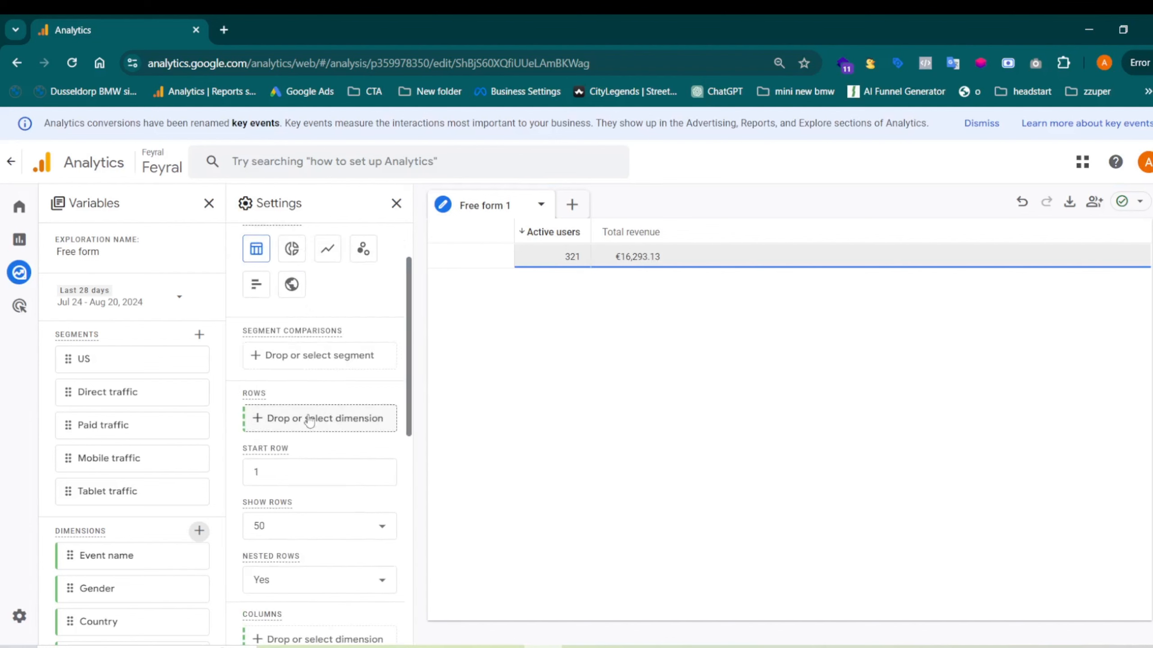
pyautogui.click(309, 420)
pyautogui.click(402, 390)
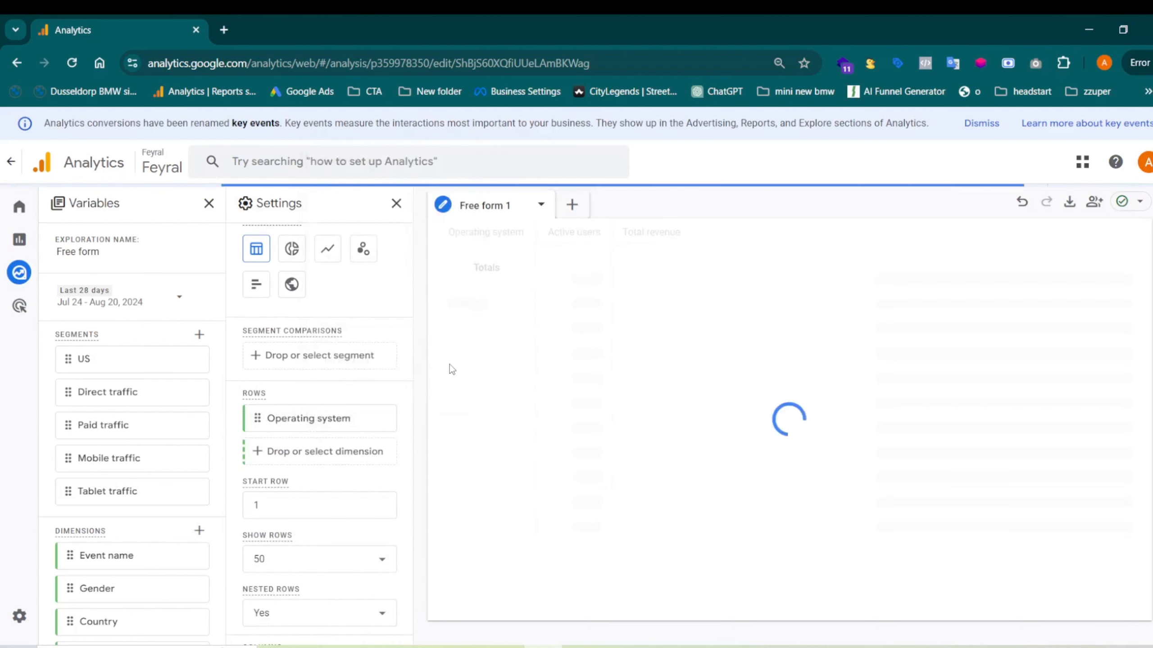
pyautogui.doubleClick(480, 303)
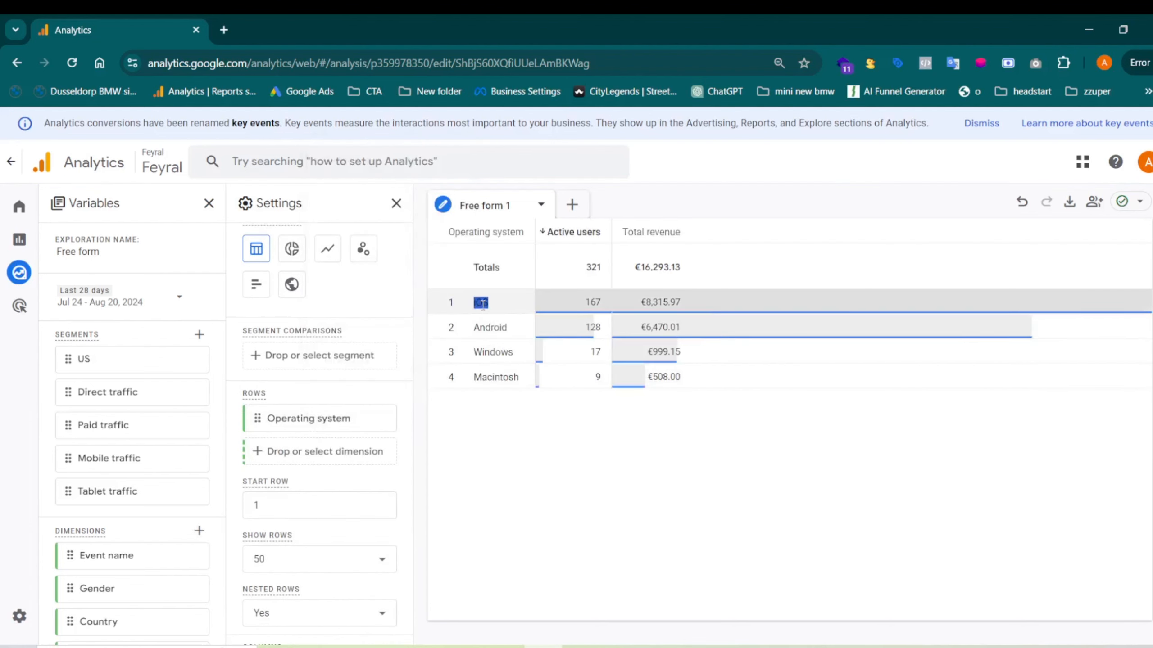
pyautogui.click(519, 431)
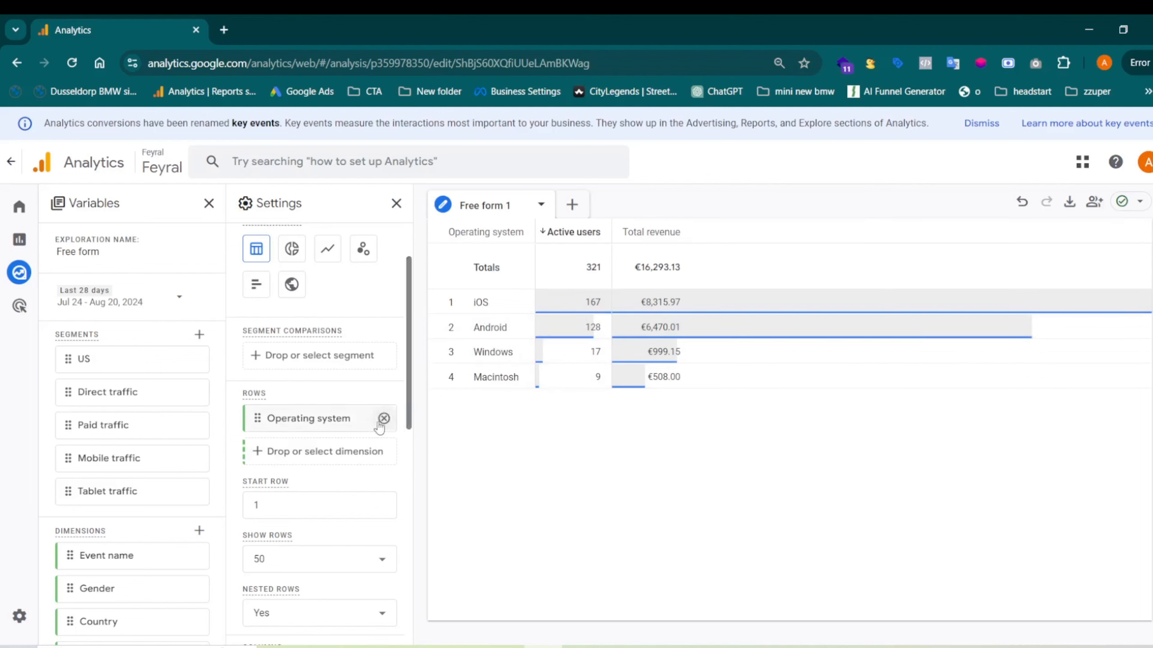
# - Remove Operating system from the table rows and delete both filters, Event name matching purchase and Country matching United Kingdom
pyautogui.moveTo(384, 417); pyautogui.dragTo(387, 419)
pyautogui.click(384, 418)
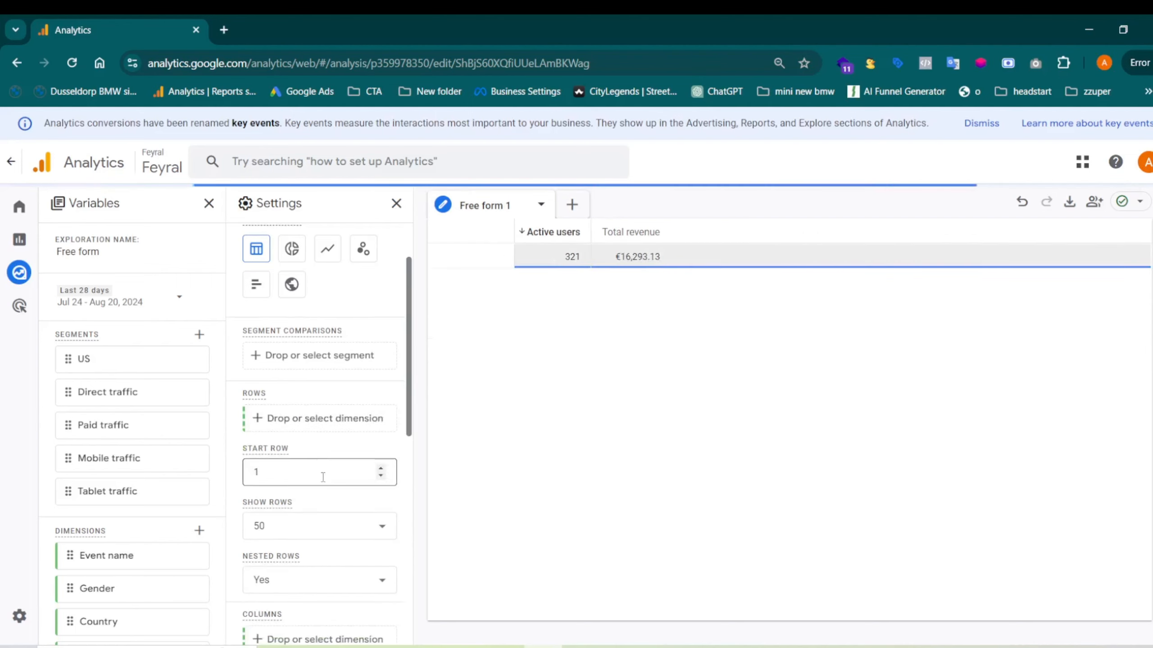
pyautogui.scroll(-5, 337, 483)
pyautogui.scroll(-3, 337, 483)
pyautogui.scroll(-8, 159, 476)
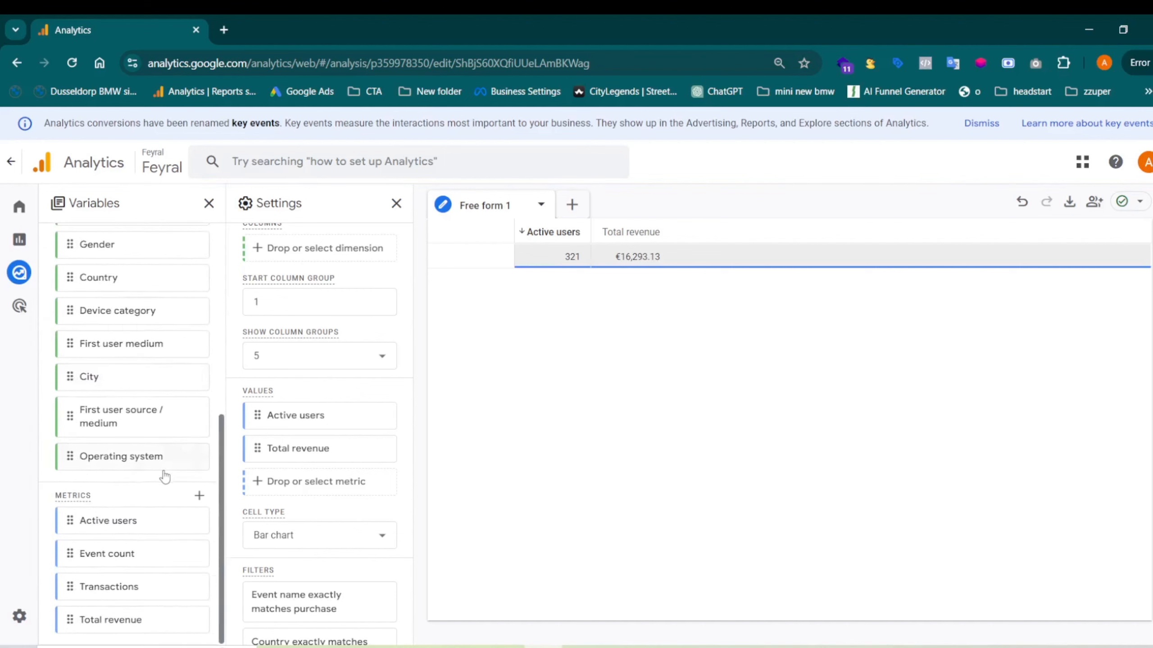
pyautogui.scroll(8, 165, 476)
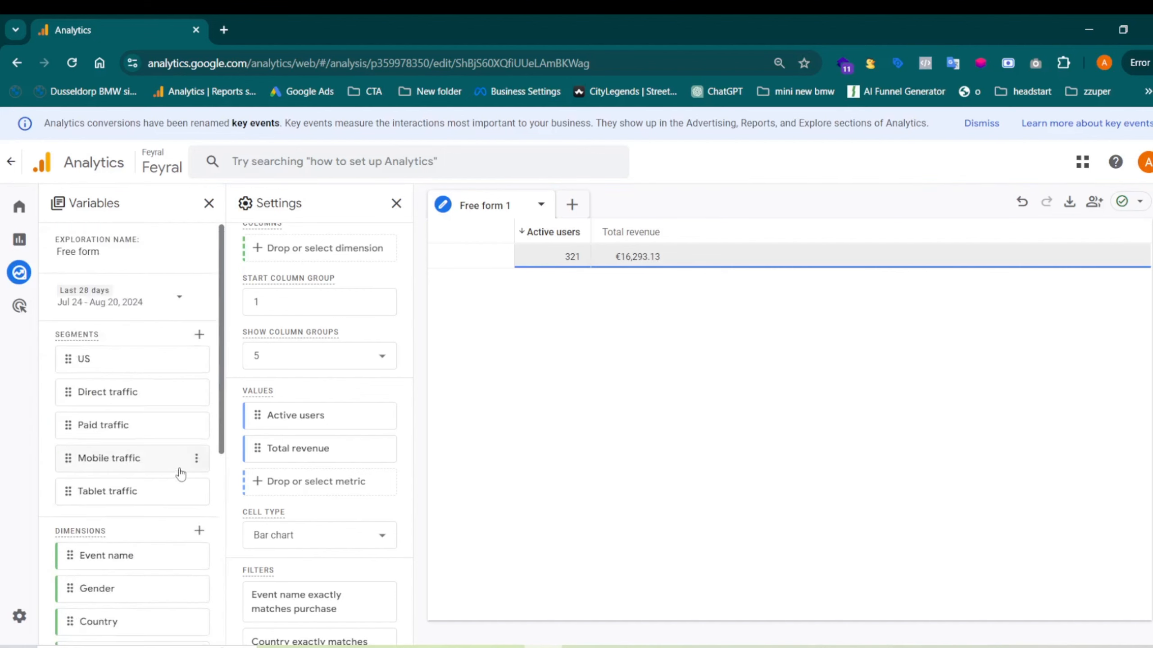
pyautogui.scroll(-2, 334, 466)
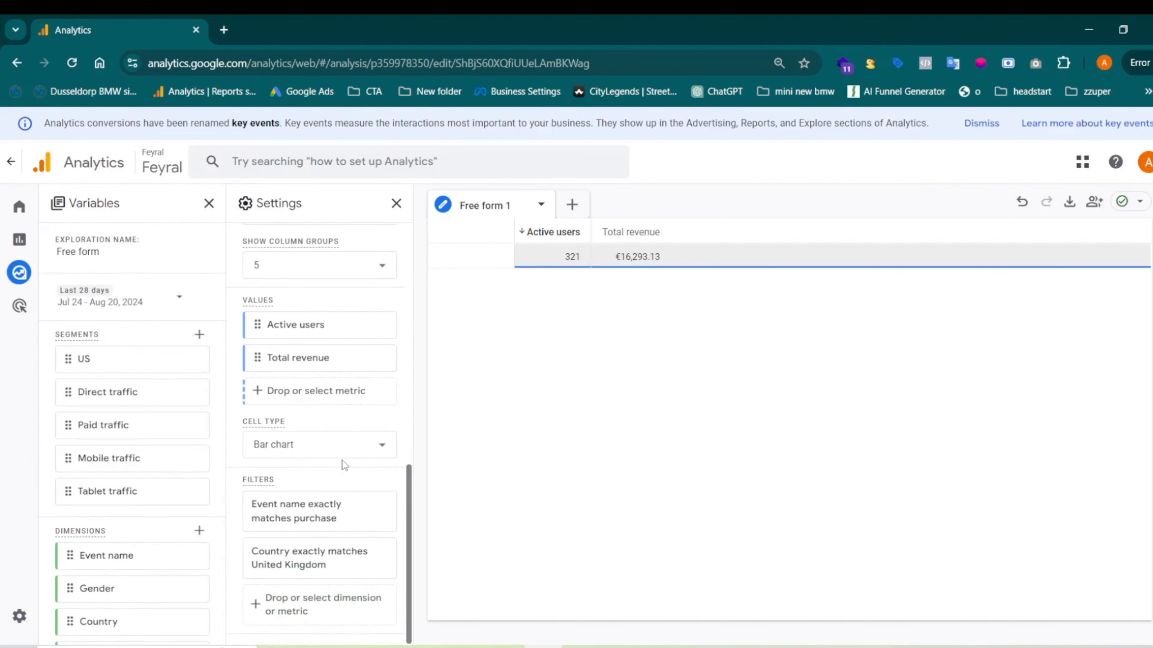
pyautogui.click(384, 511)
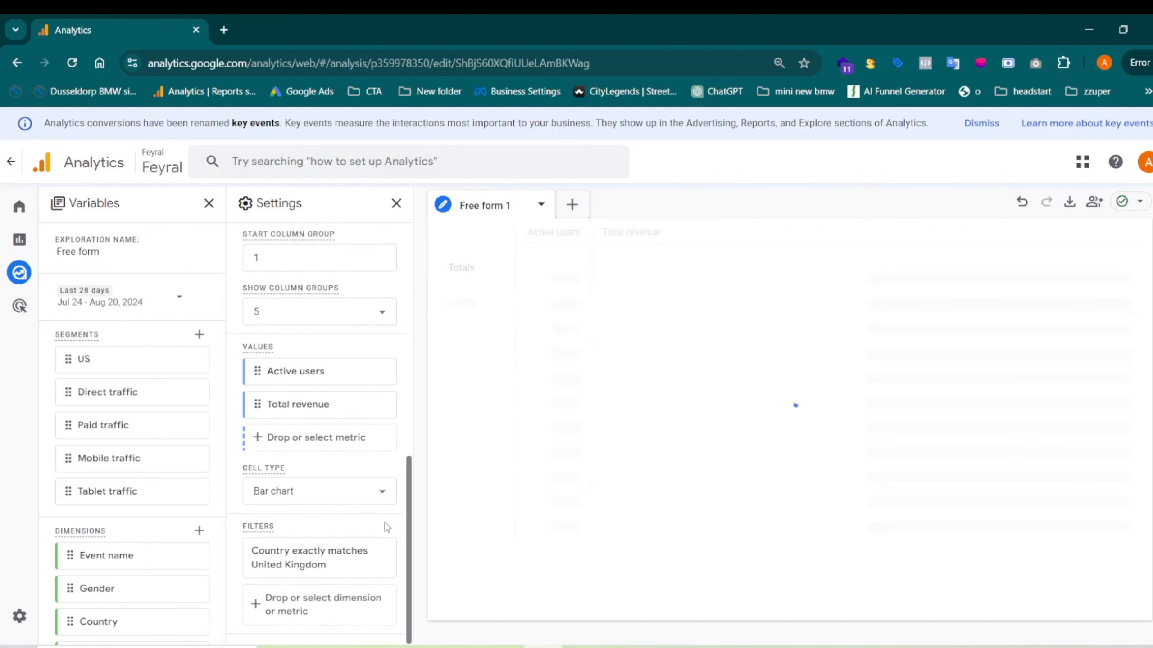
pyautogui.click(383, 560)
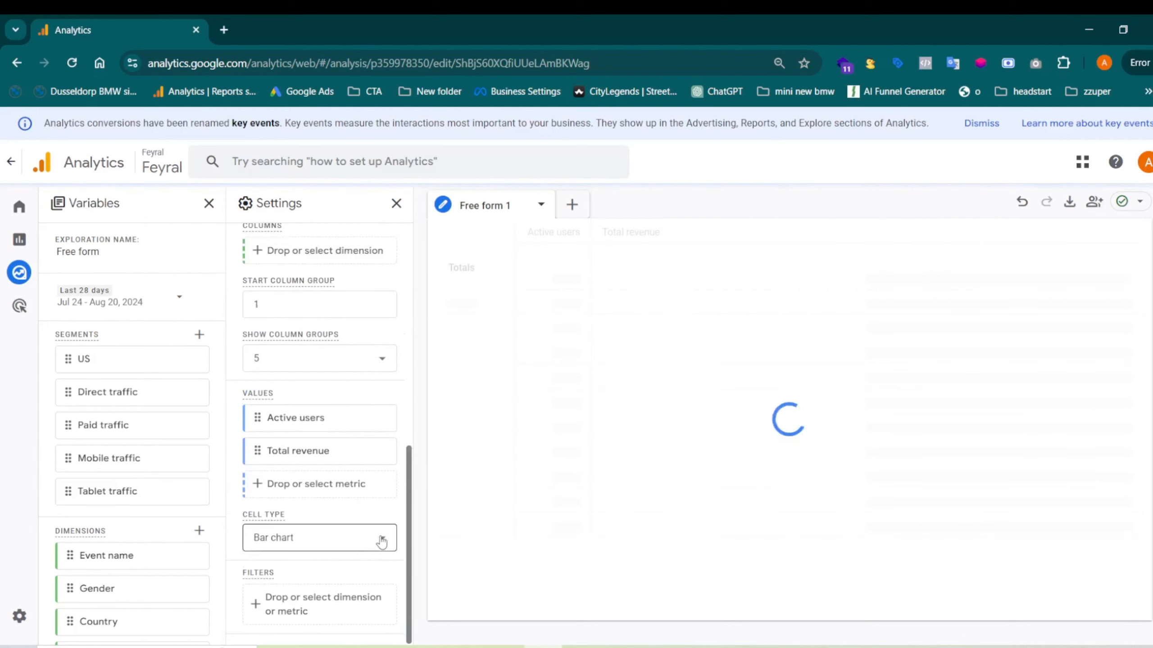
# - Add Gender to the table rows and examine the unfiltered active users and total revenue for each gender
pyautogui.scroll(10, 348, 464)
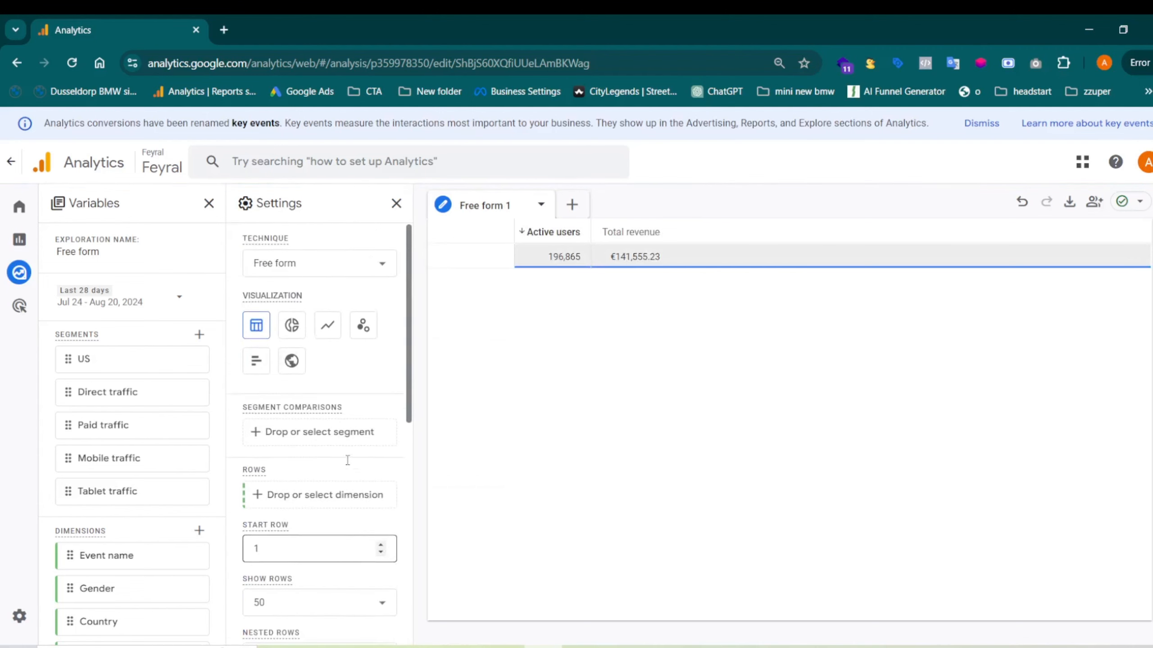
pyautogui.scroll(-5, 356, 452)
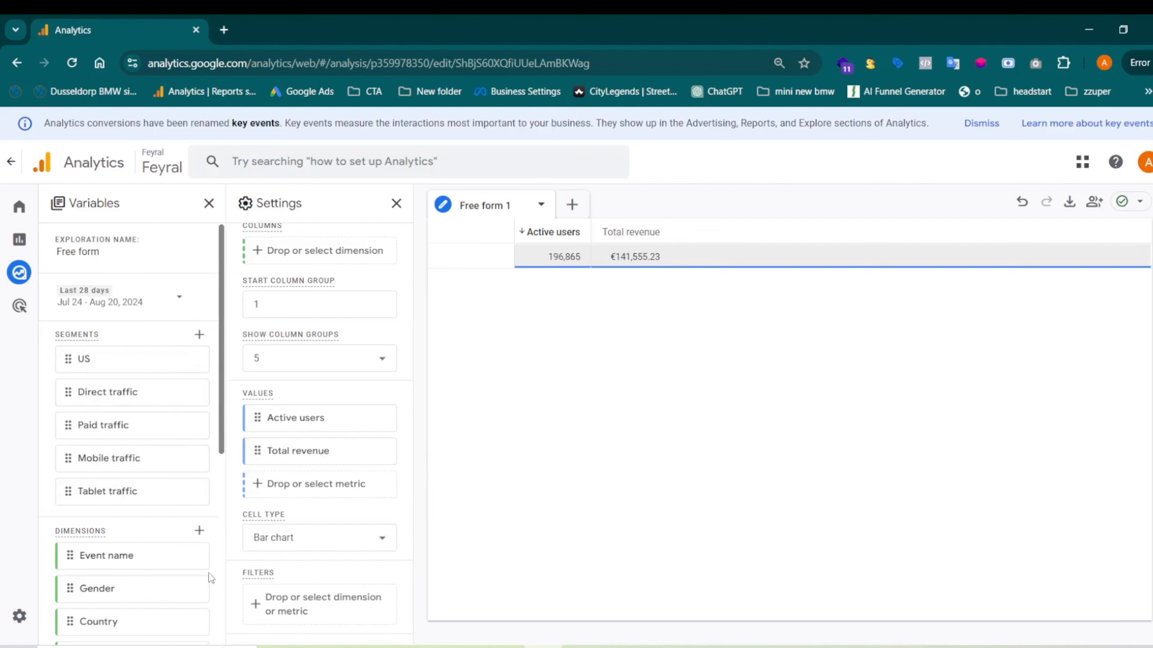
pyautogui.scroll(5, 297, 502)
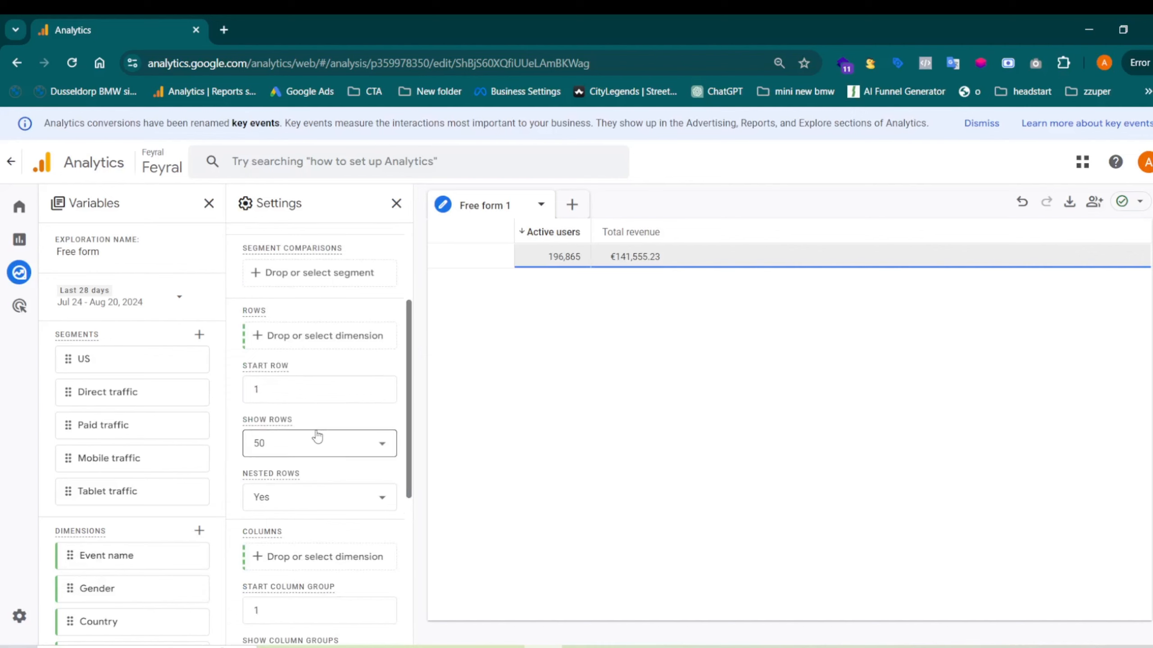
pyautogui.scroll(-2, 313, 486)
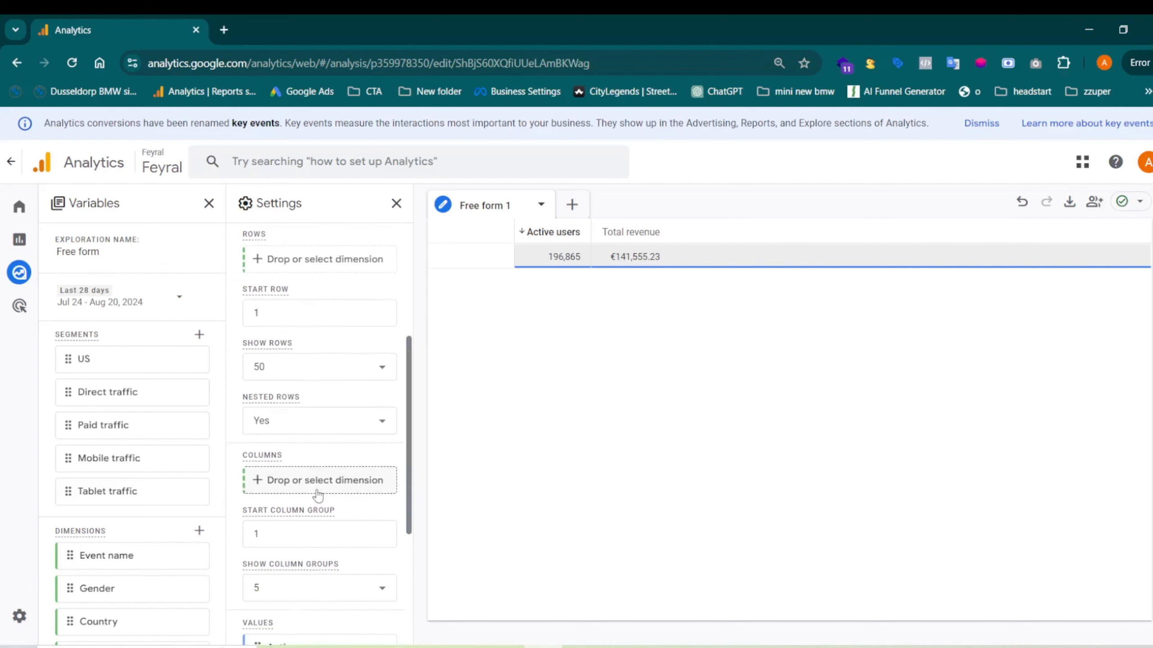
pyautogui.scroll(5, 311, 491)
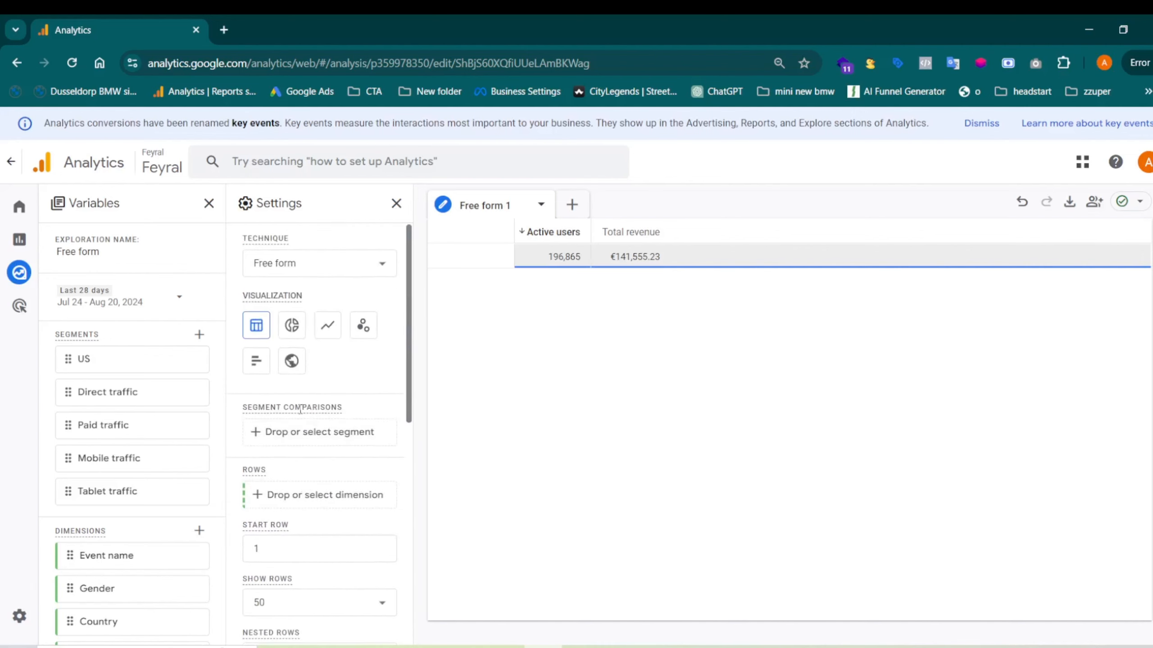
pyautogui.click(313, 495)
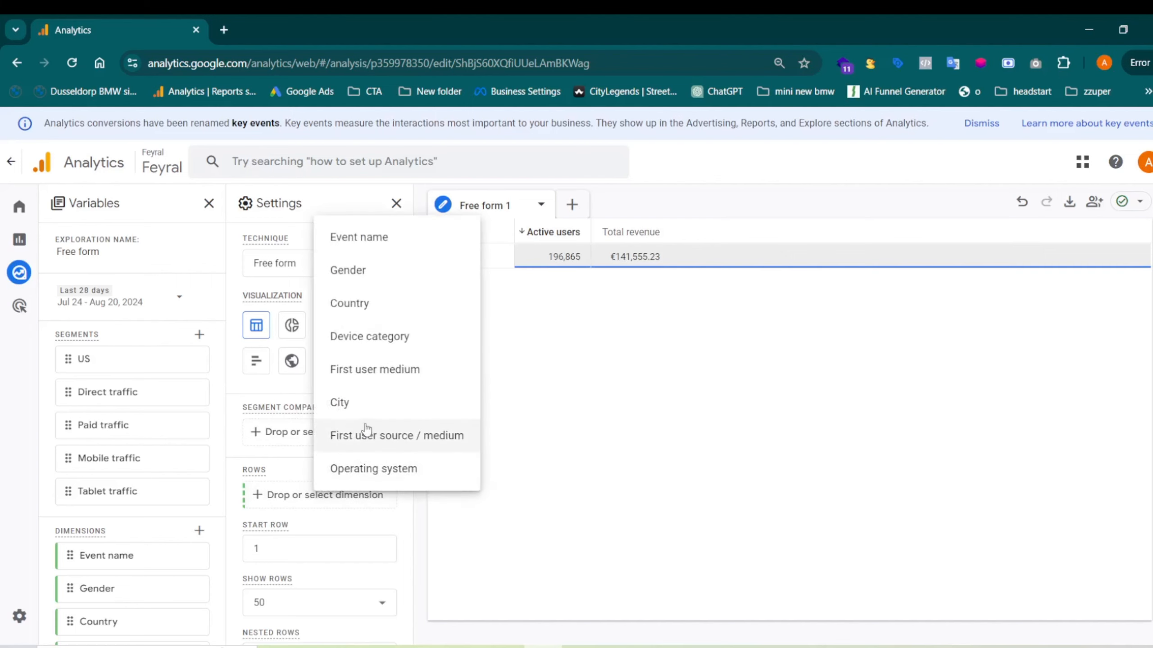
pyautogui.click(372, 272)
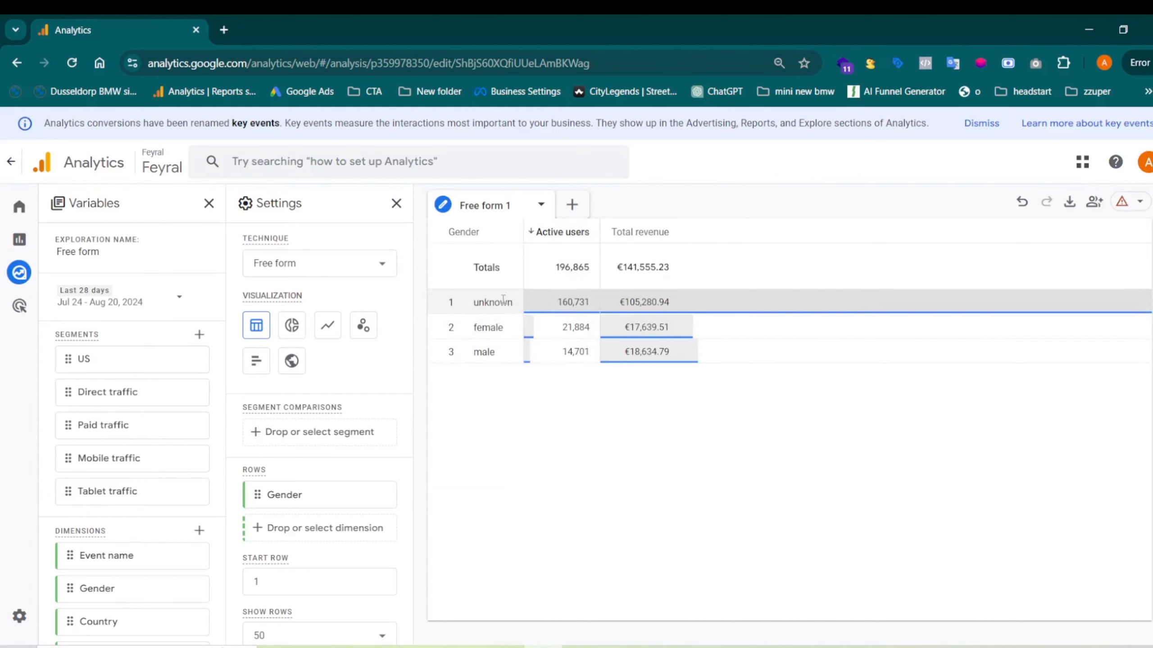
pyautogui.doubleClick(483, 304)
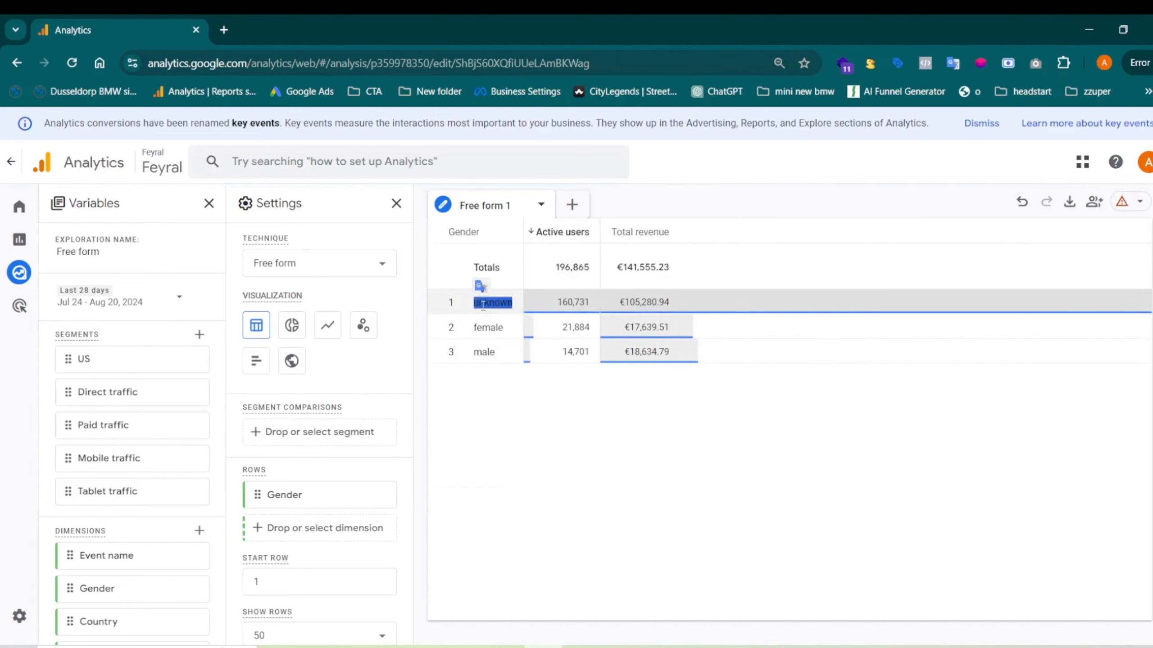
pyautogui.click(484, 305)
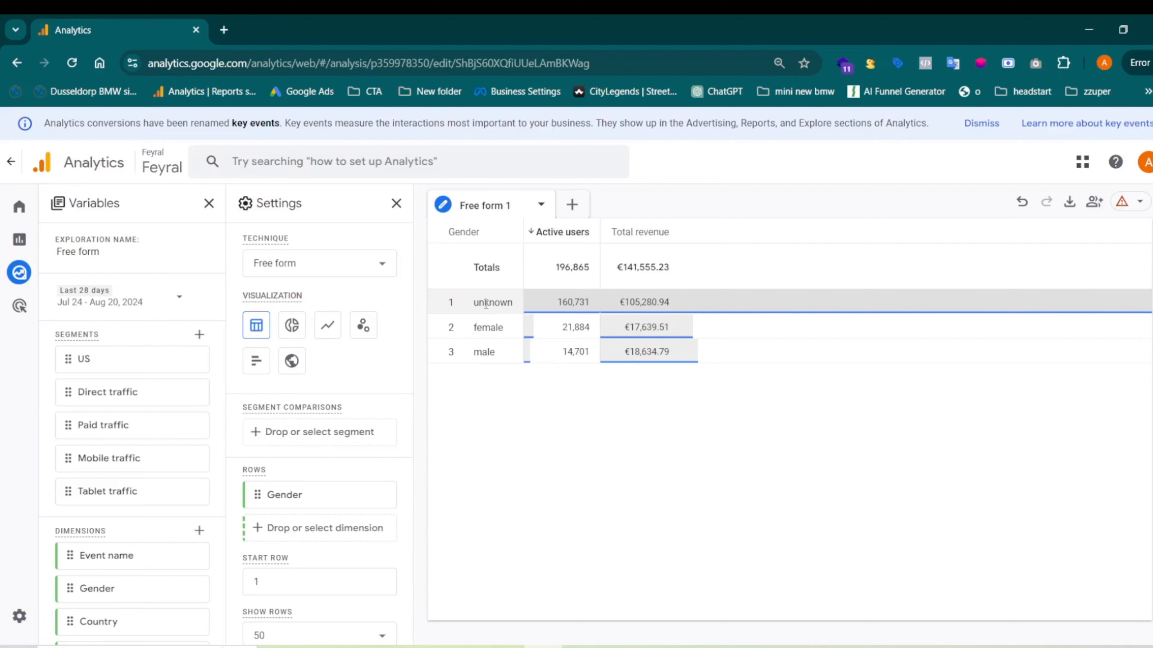
pyautogui.doubleClick(481, 328)
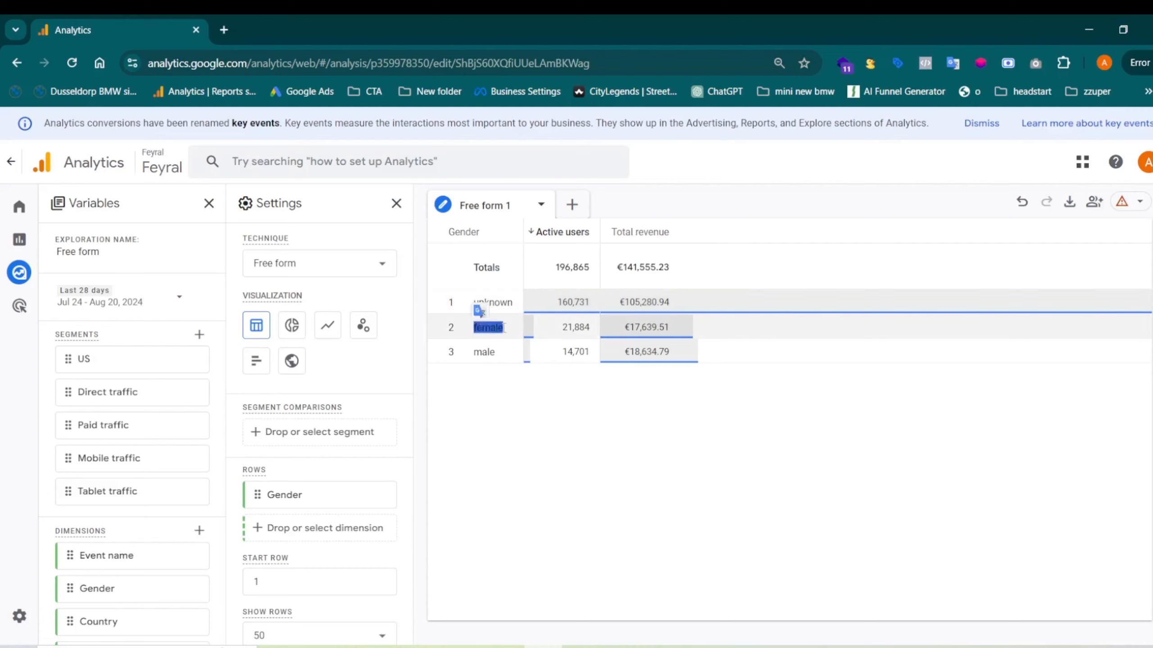
pyautogui.click(576, 326)
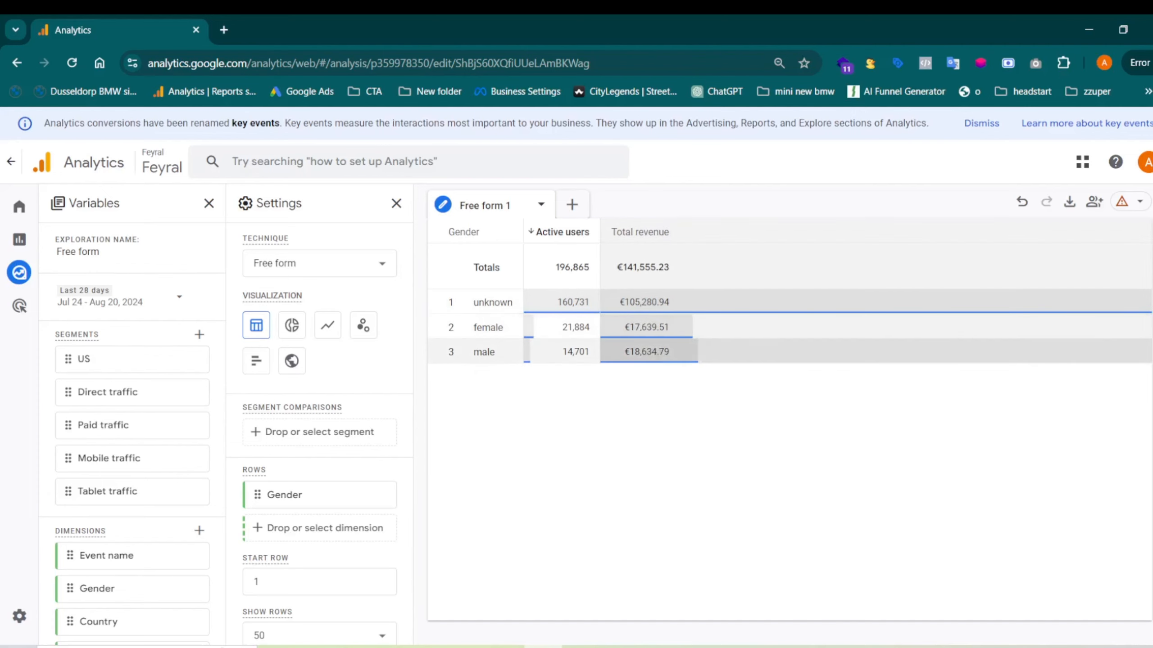
pyautogui.scroll(-8, 317, 479)
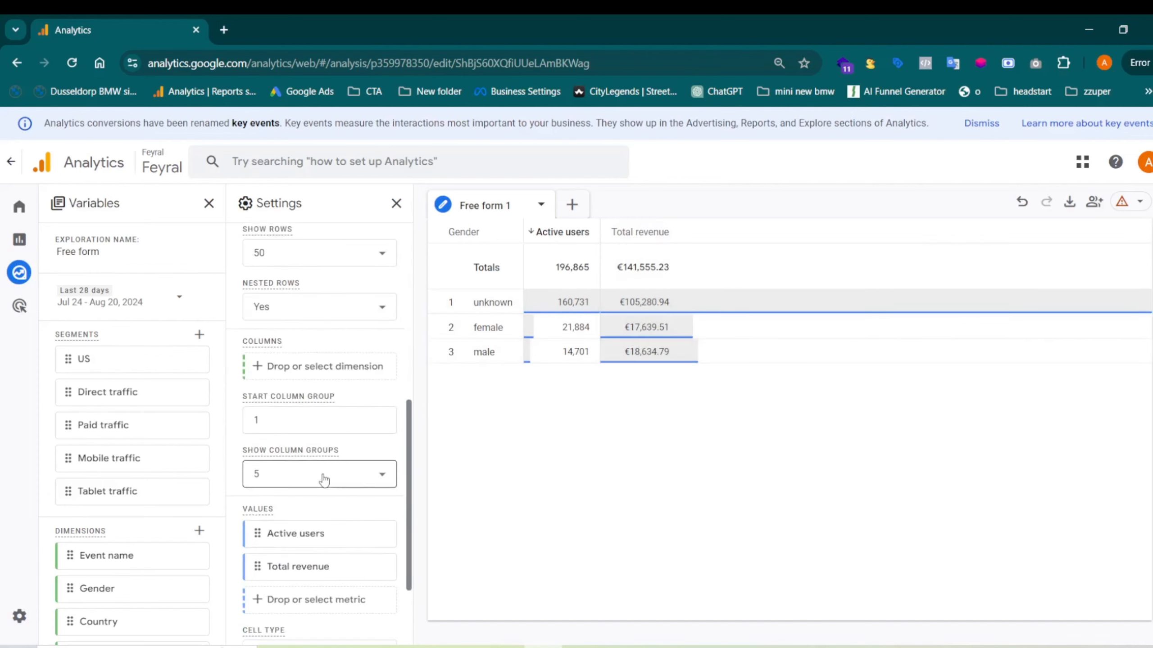
pyautogui.scroll(8, 325, 472)
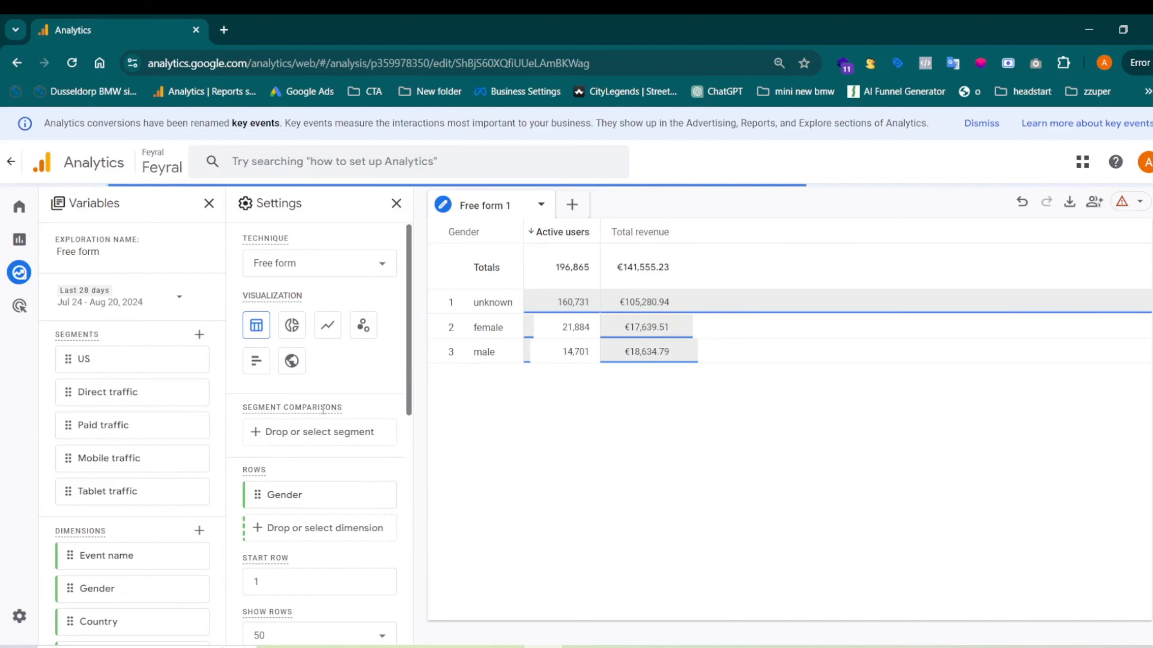
pyautogui.moveTo(323, 409)
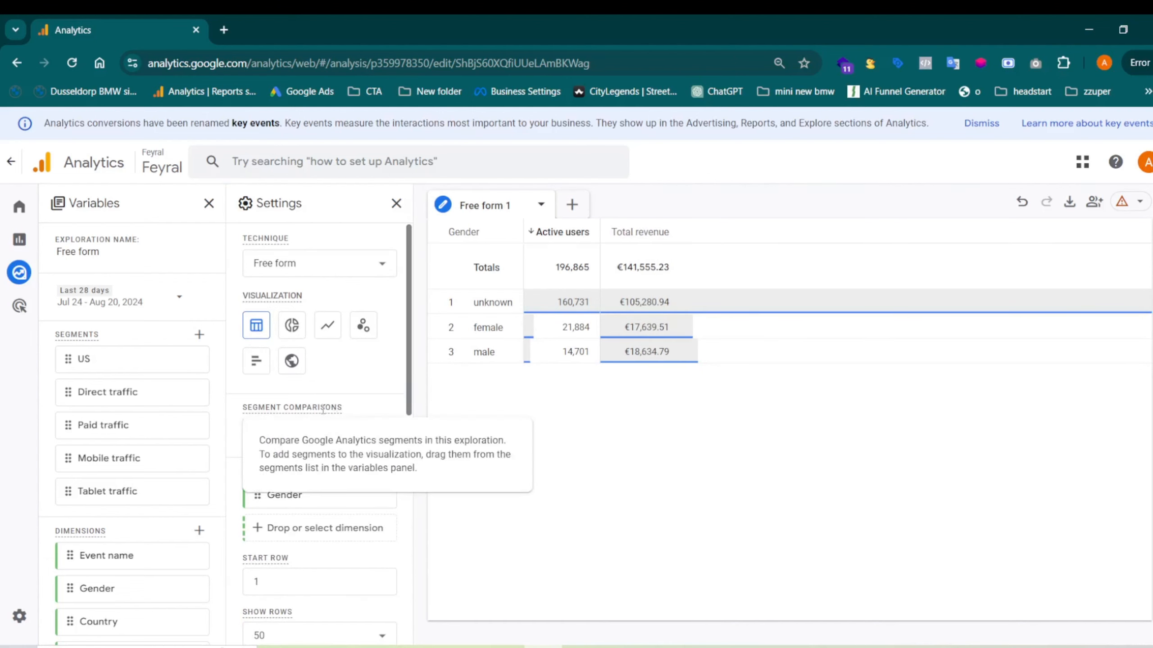